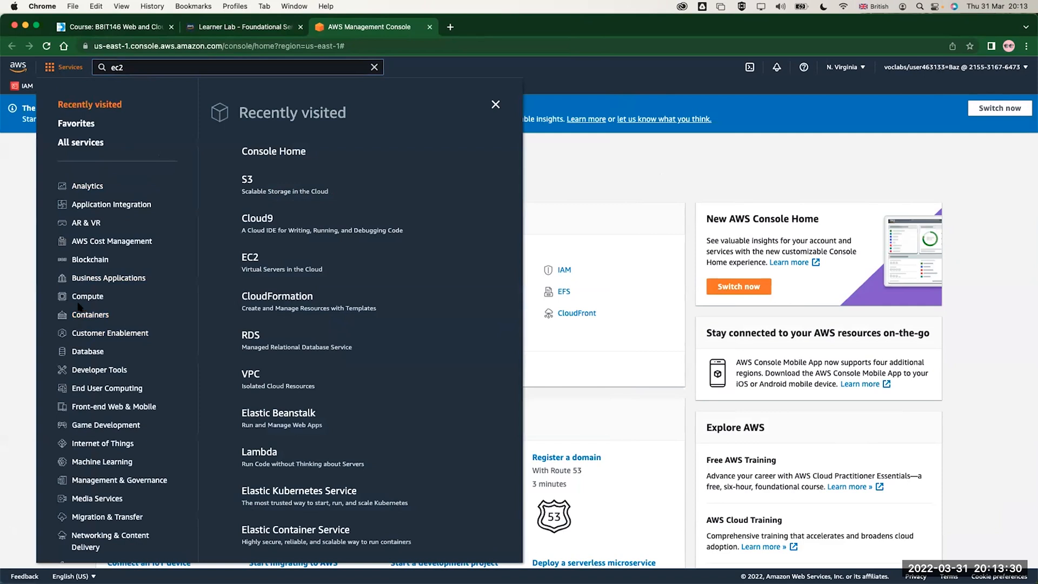
Open the EC2 service from the Compute category, dismiss the welcome message and start launching a new instance
click(79, 300)
click(251, 224)
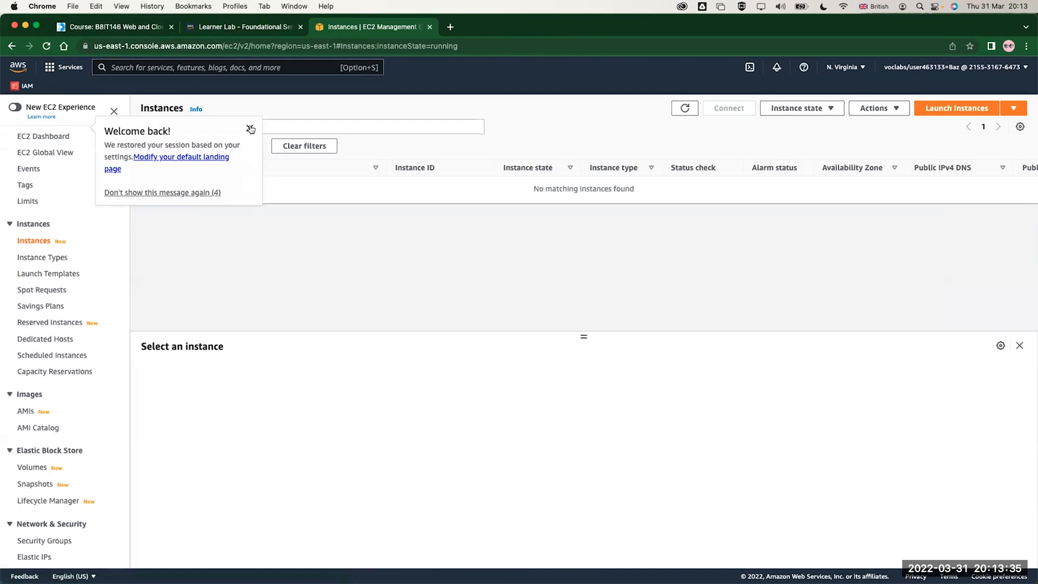
click(250, 129)
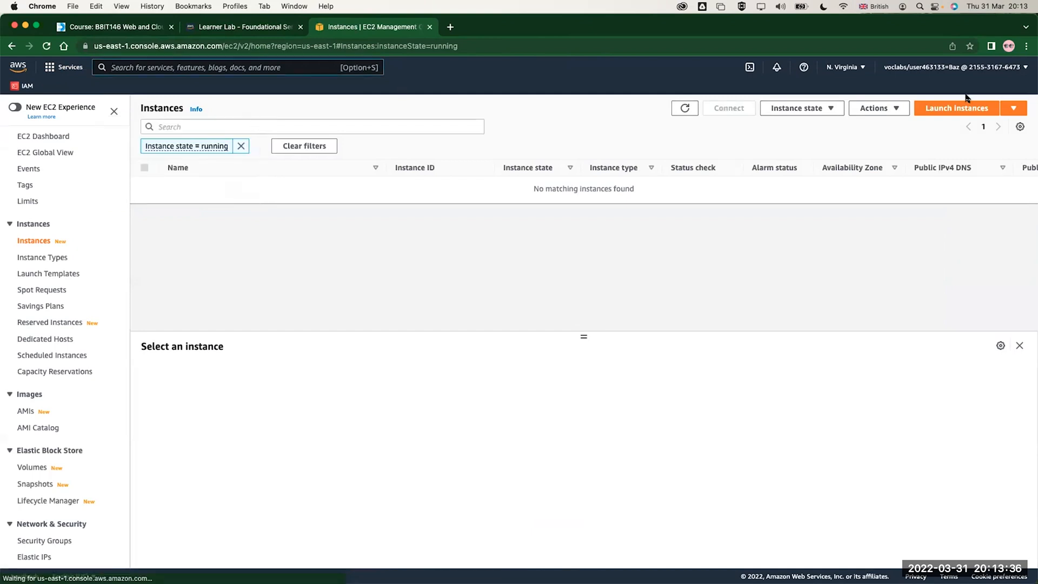
click(939, 105)
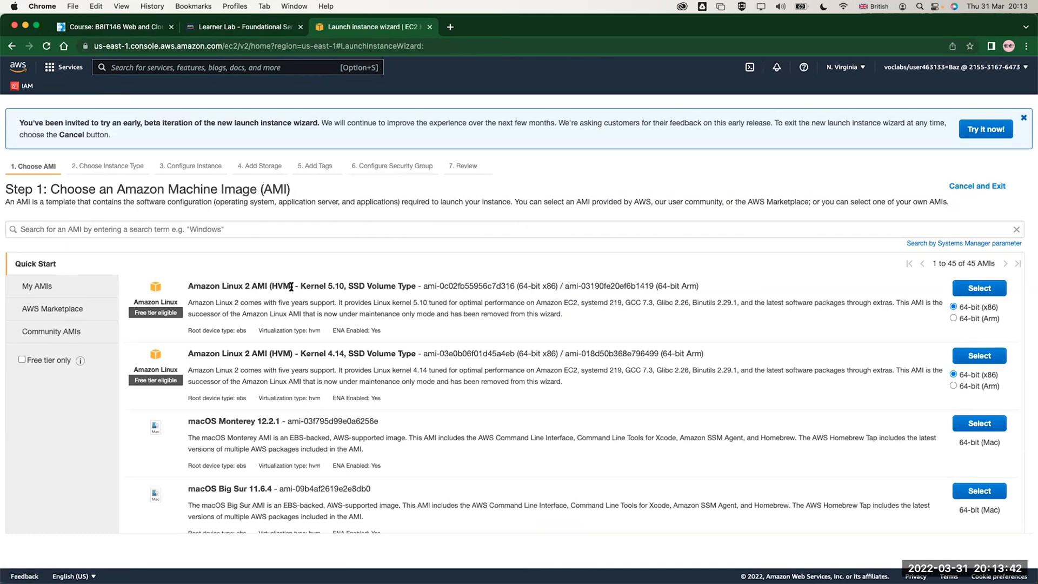
Look through the Quick Start images, the My AMIs list and the software categories of the AWS Marketplace
scroll(243, 302, down, 10)
scroll(236, 346, up, 15)
click(20, 285)
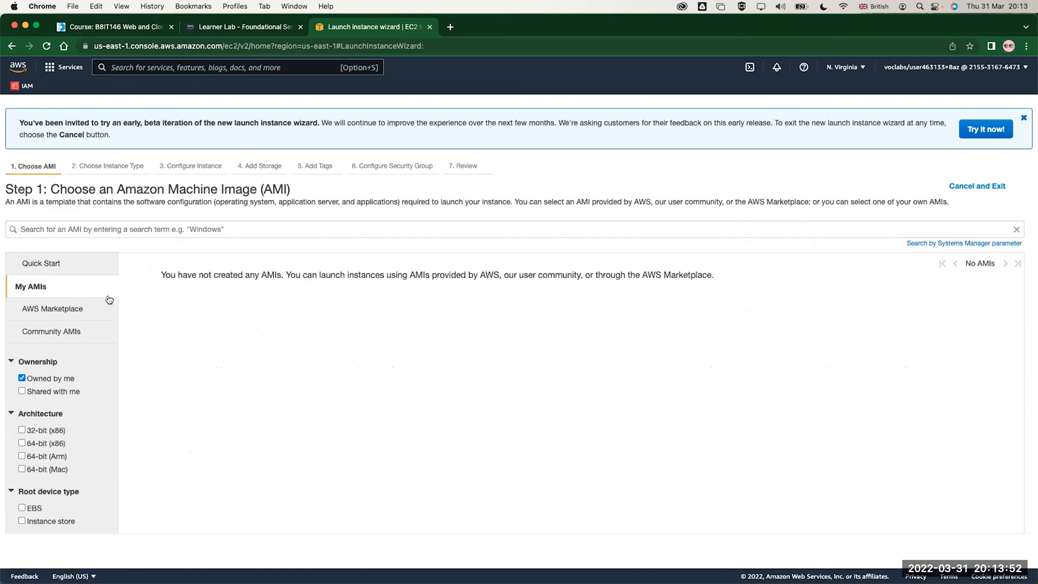
click(43, 311)
scroll(196, 392, down, 3)
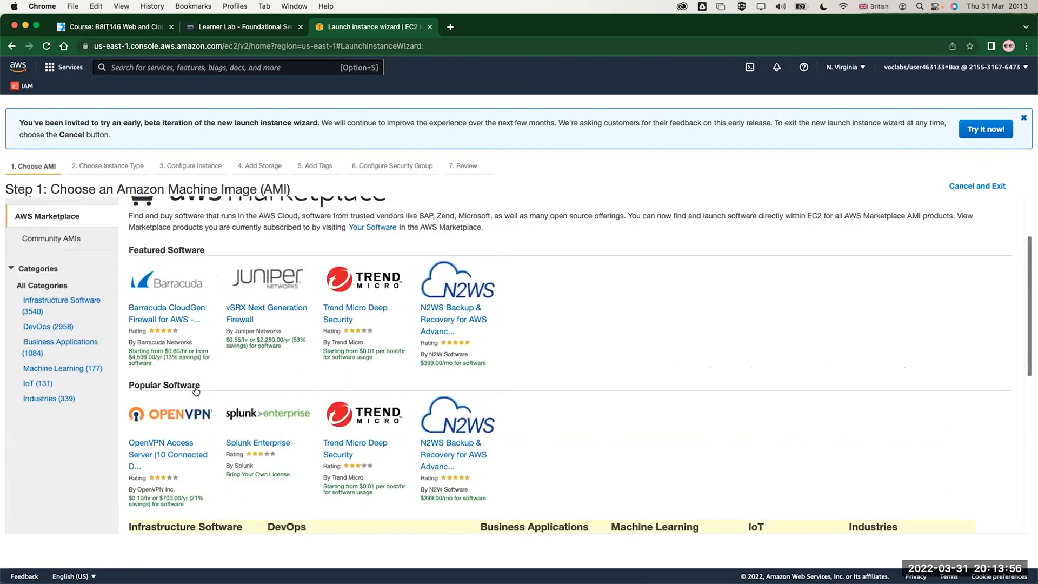
scroll(196, 391, down, 10)
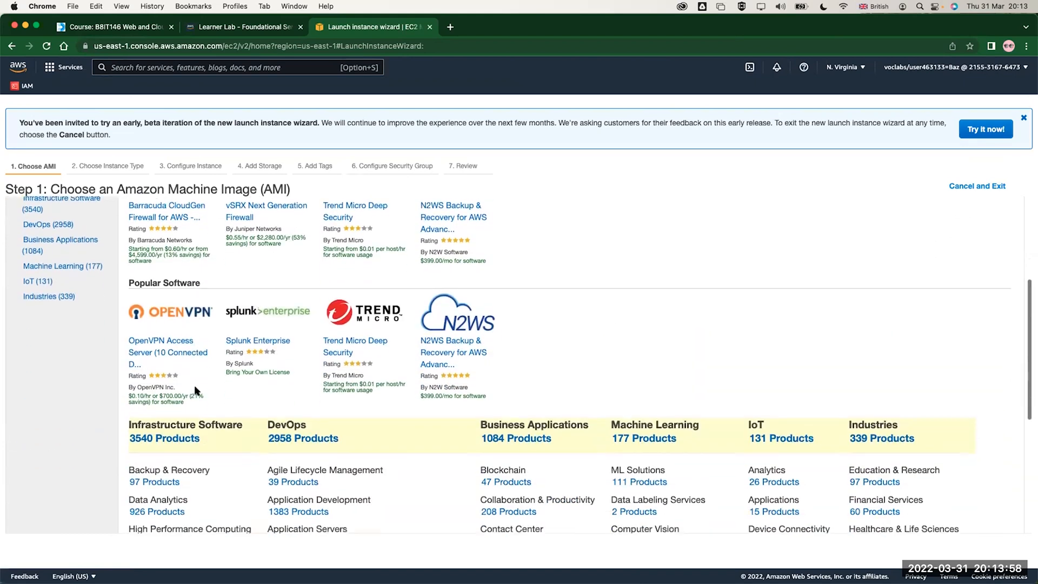
scroll(195, 391, down, 5)
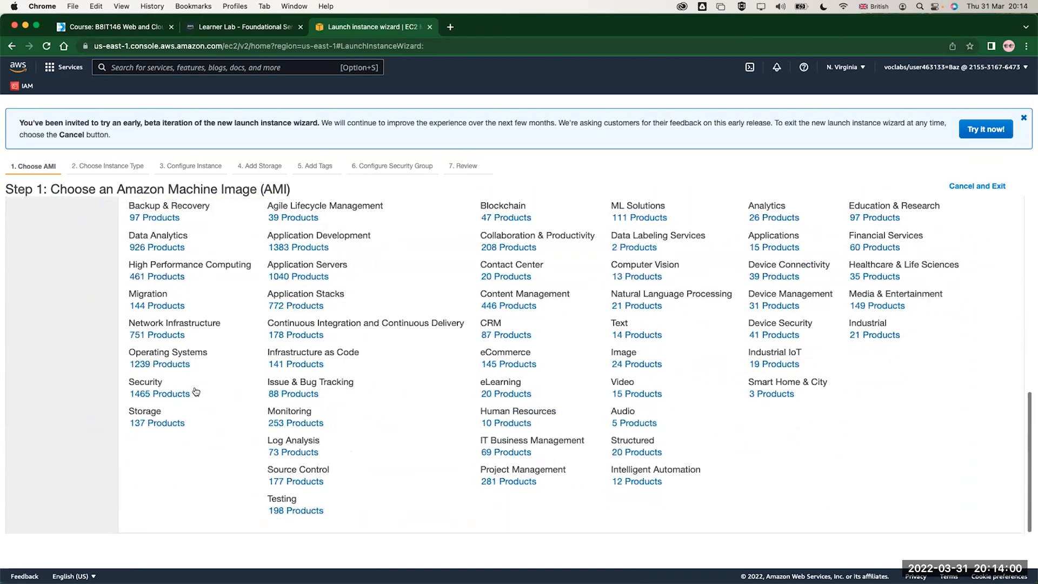
Examine the Marketplace images in the Content Management category under Business Applications
click(489, 307)
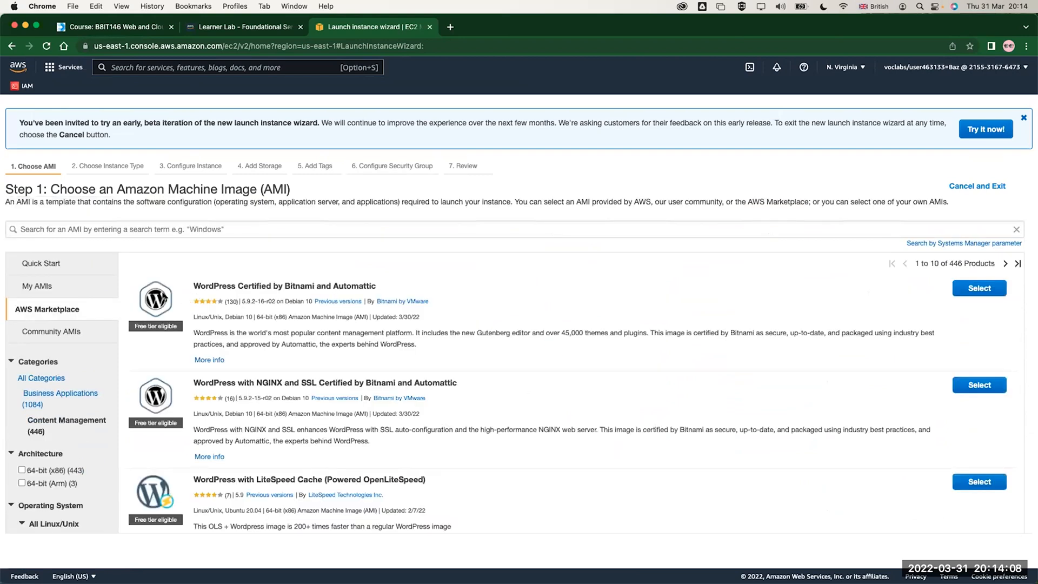
scroll(224, 286, down, 10)
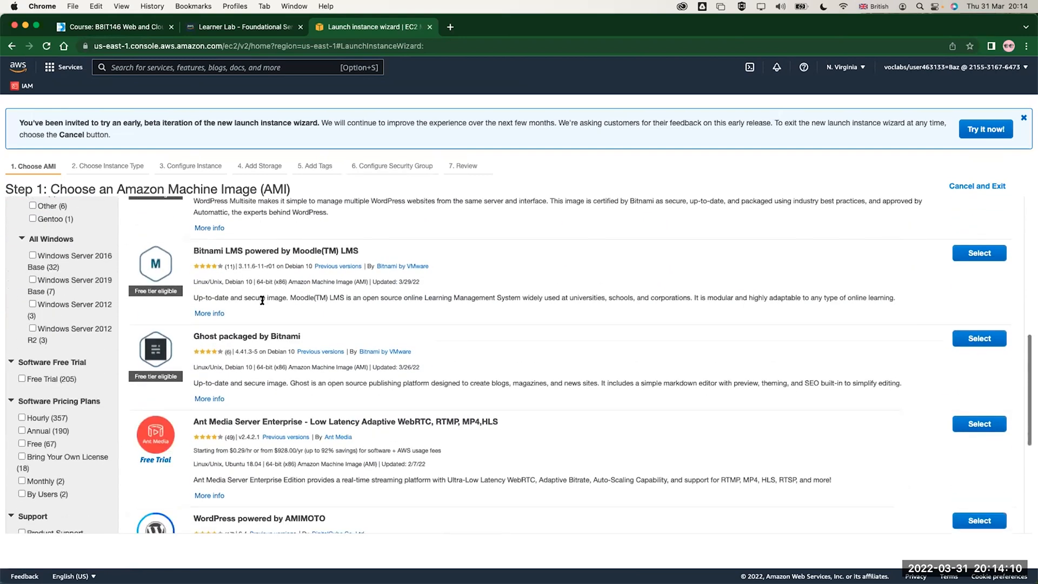
scroll(197, 319, down, 2)
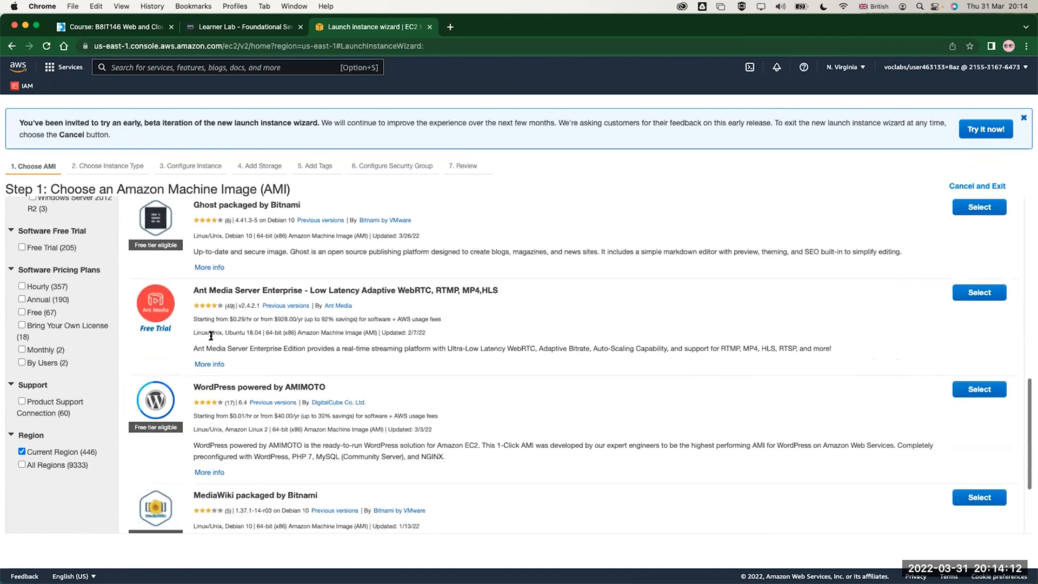
scroll(206, 380, down, 3)
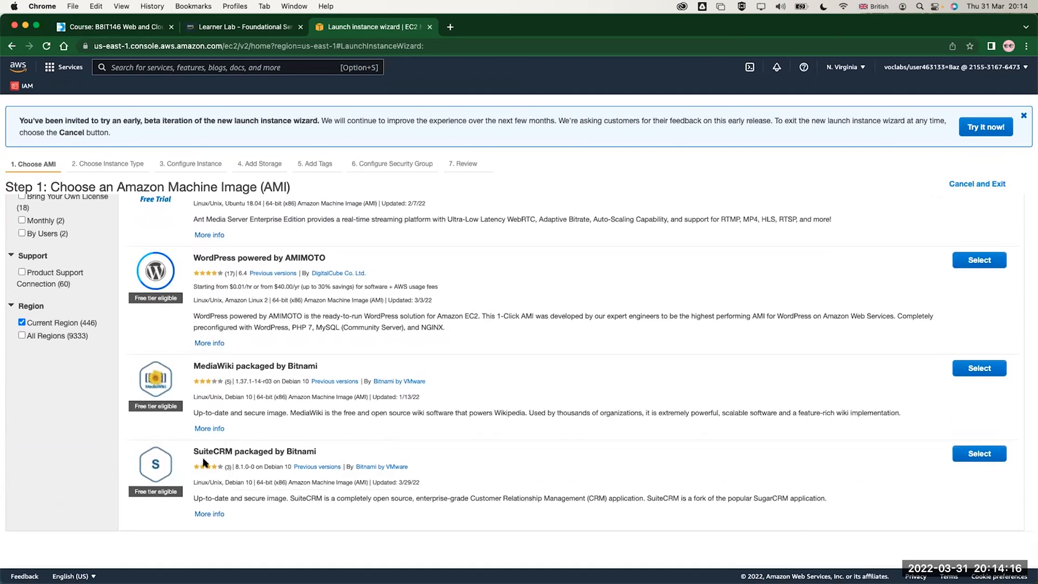
scroll(238, 454, up, 10)
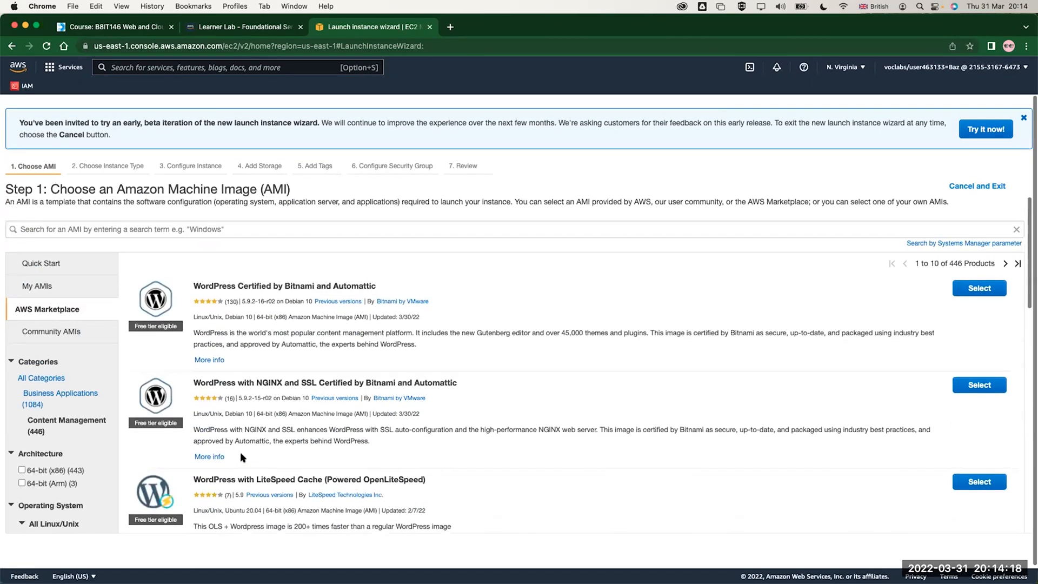
Show all Marketplace categories again and examine the images in the DevOps category
click(46, 378)
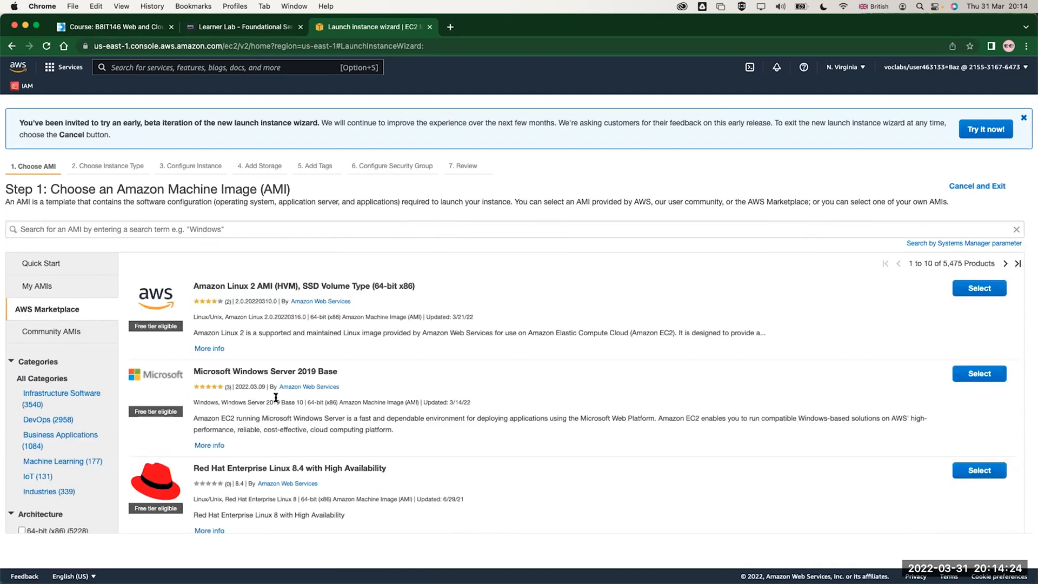
click(51, 421)
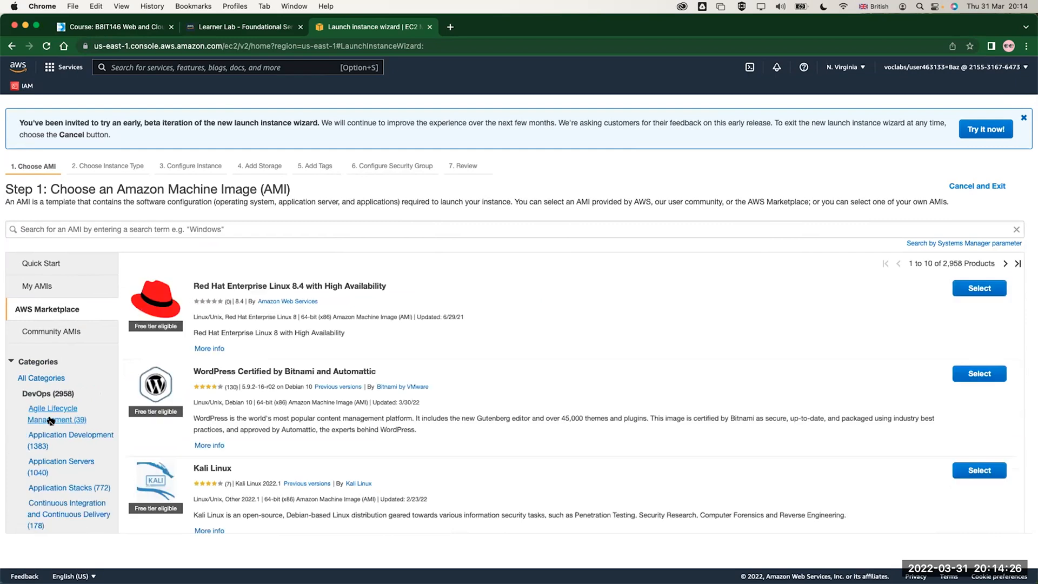
scroll(220, 364, down, 15)
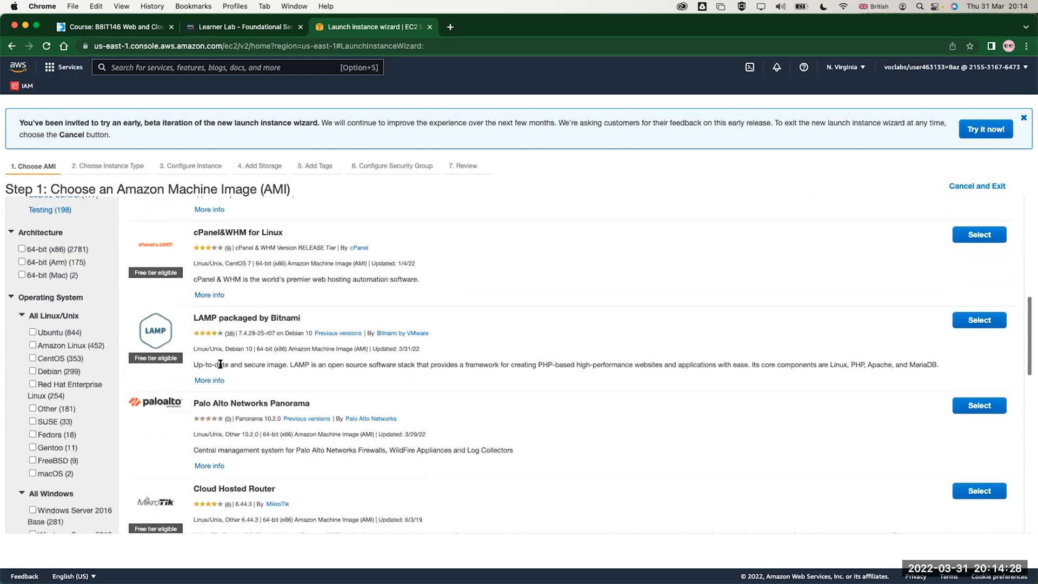
scroll(24, 400, up, 15)
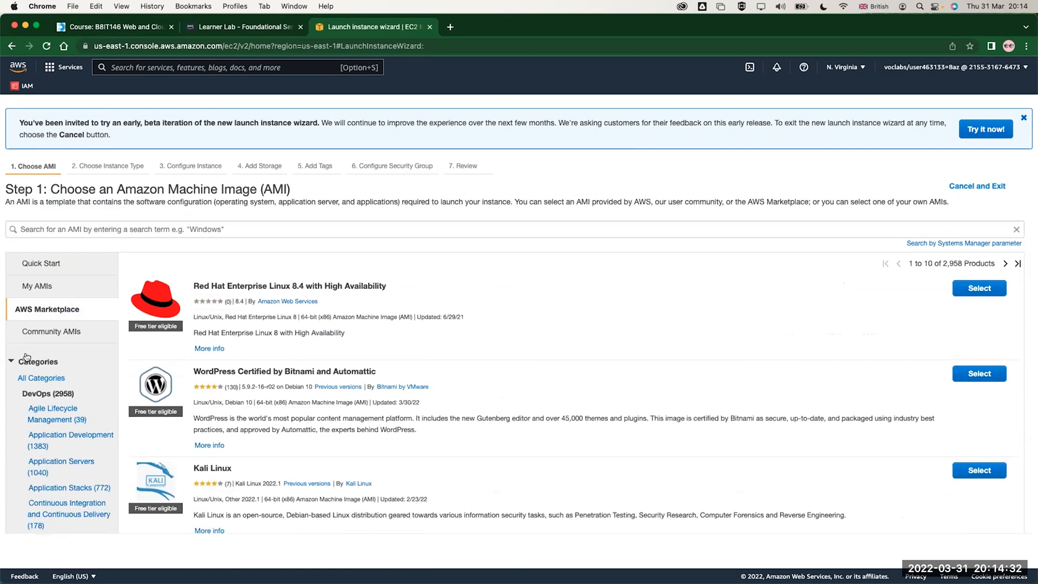
Revisit the Quick Start images and browse the Community AMIs, checking the Linux, Windows, macOS and deep learning images offered
click(32, 263)
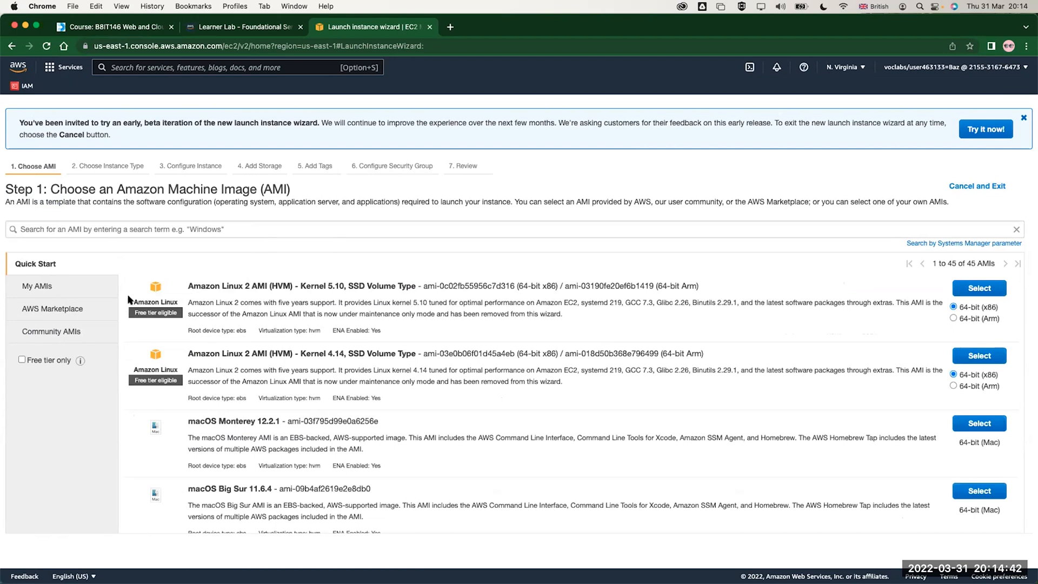
click(63, 332)
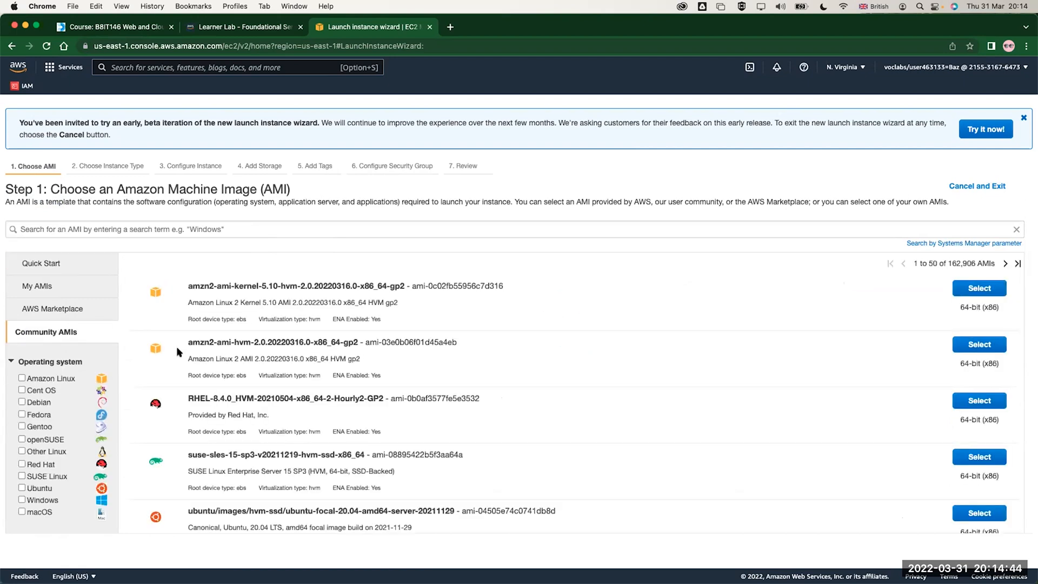
scroll(178, 353, down, 5)
scroll(178, 352, down, 15)
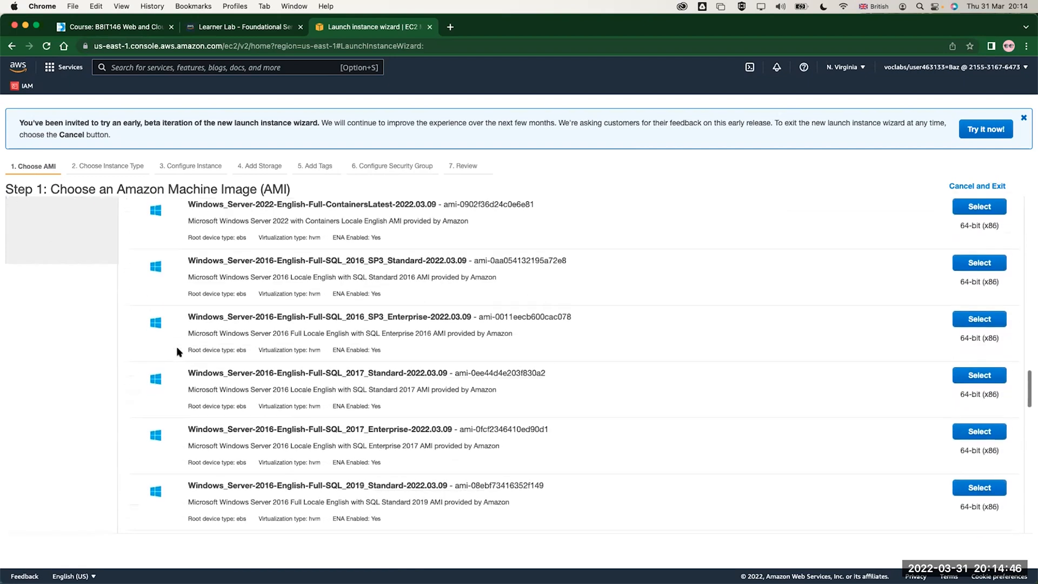
scroll(178, 352, down, 15)
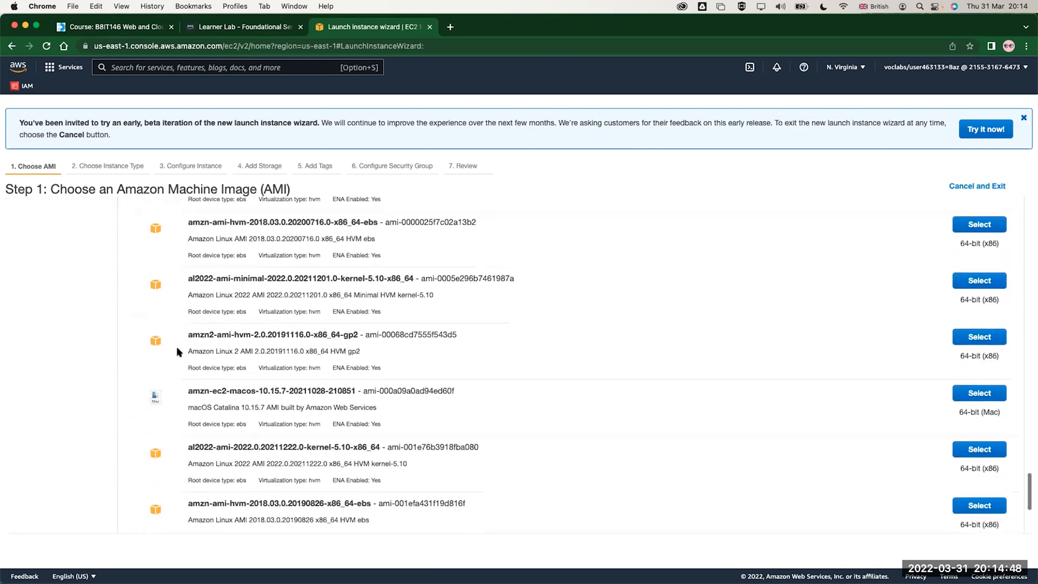
scroll(201, 361, down, 5)
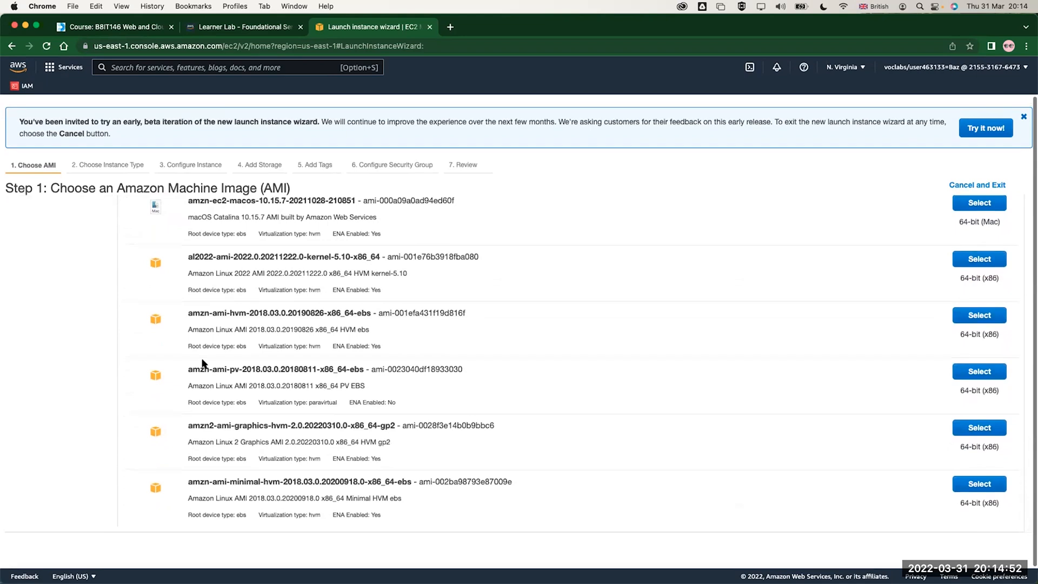
scroll(222, 344, up, 8)
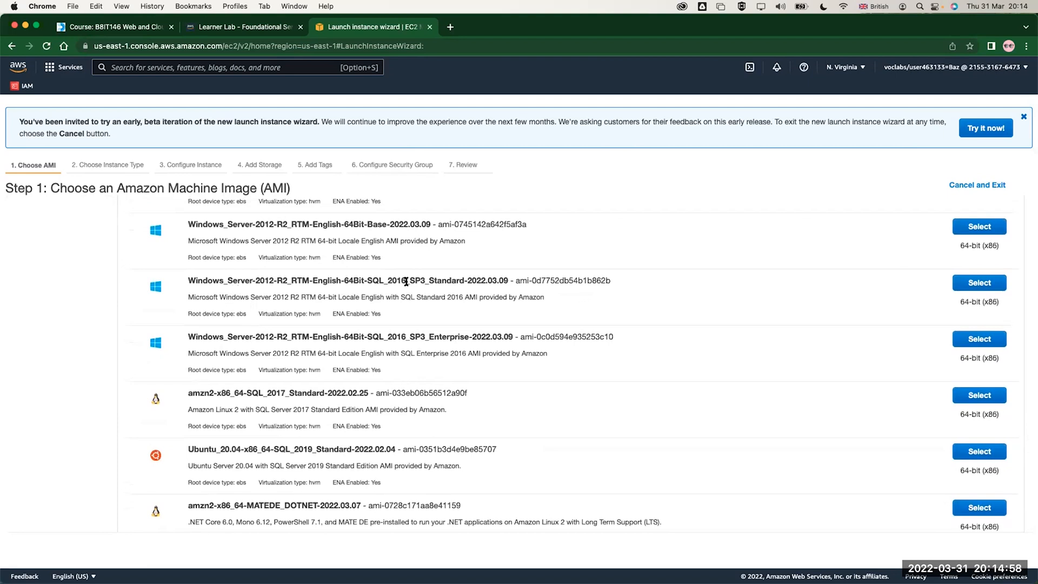
scroll(459, 283, up, 3)
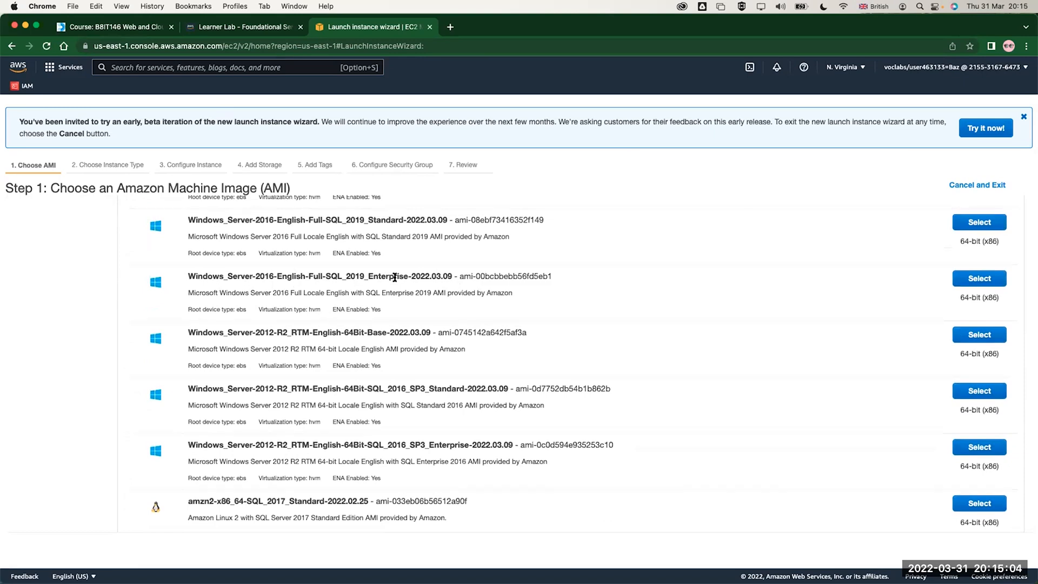
scroll(393, 279, up, 5)
scroll(394, 277, up, 10)
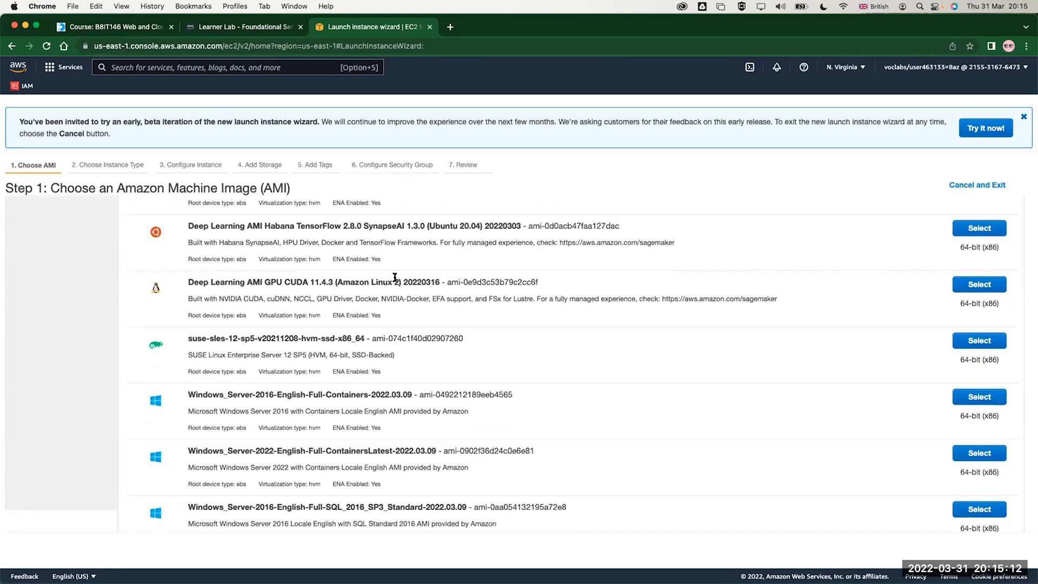
scroll(395, 278, up, 10)
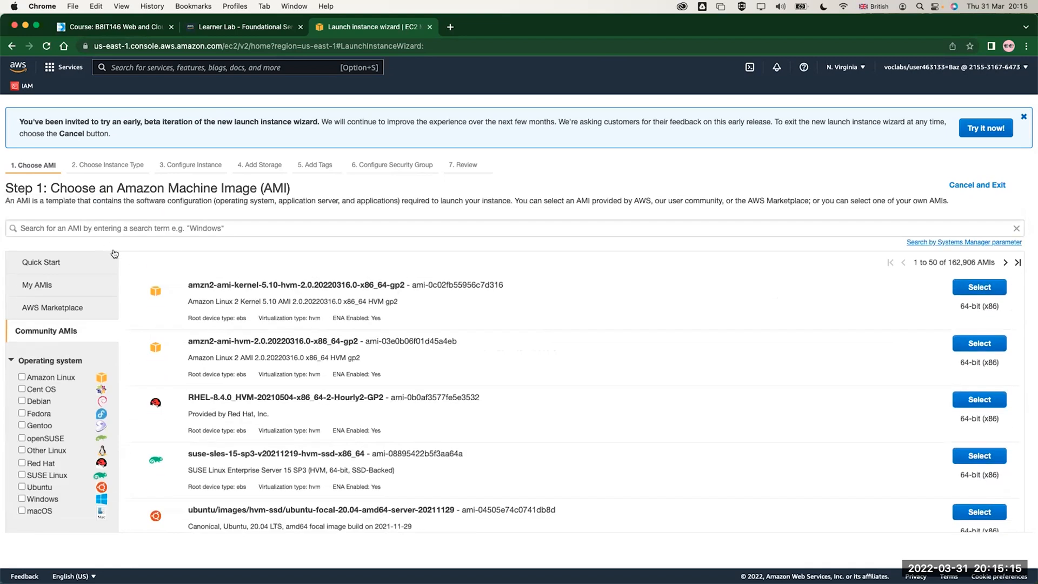
Choose the Quick Start image Amazon Linux 2 AMI (HVM) - Kernel 5.10, SSD Volume Type, in its 64-bit (x86) version
click(39, 261)
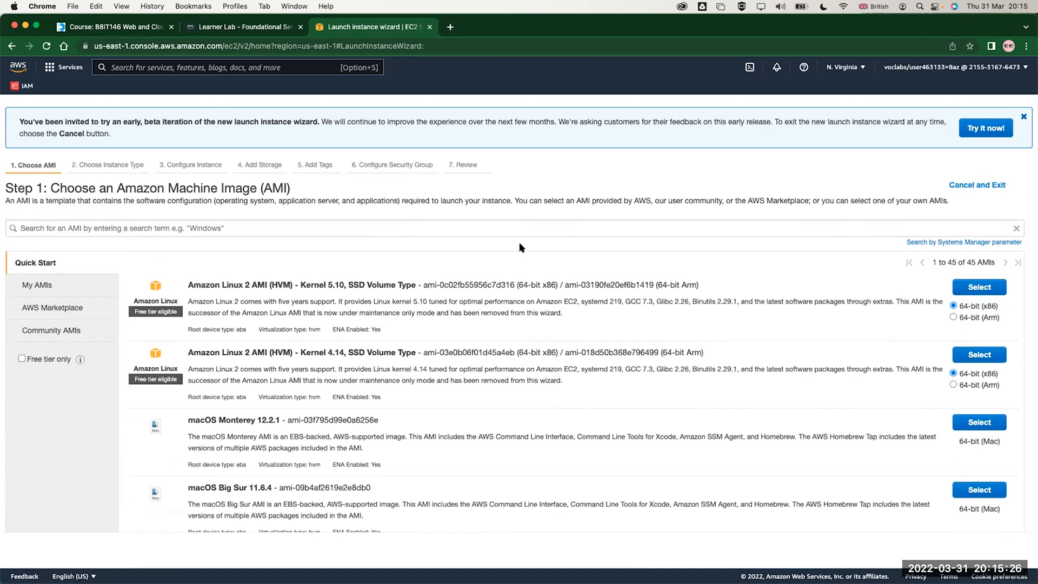
click(981, 287)
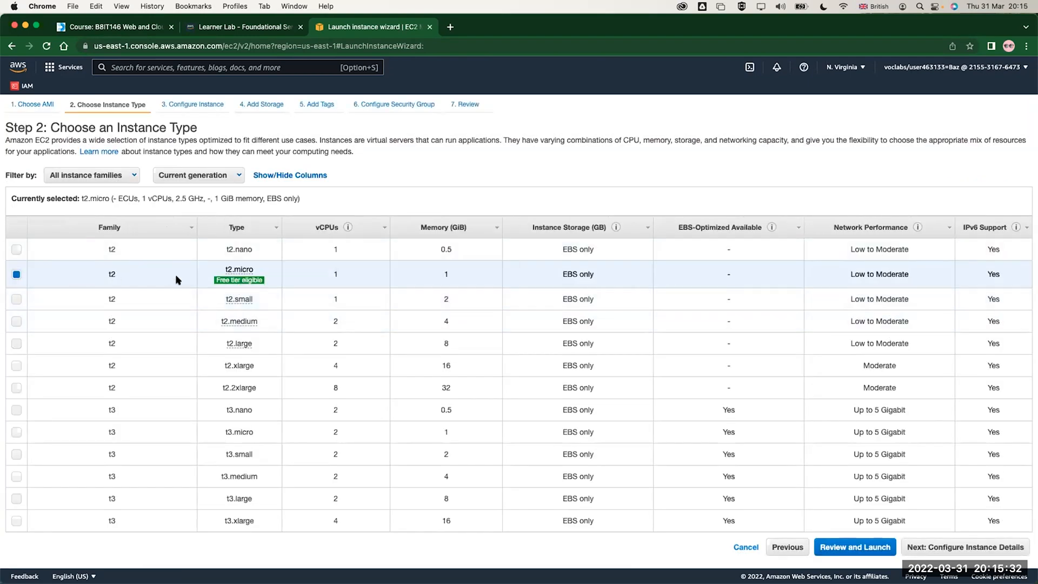
Look through the available instance types and review the sizes offered in the m5dn family
mouse_move(236, 285)
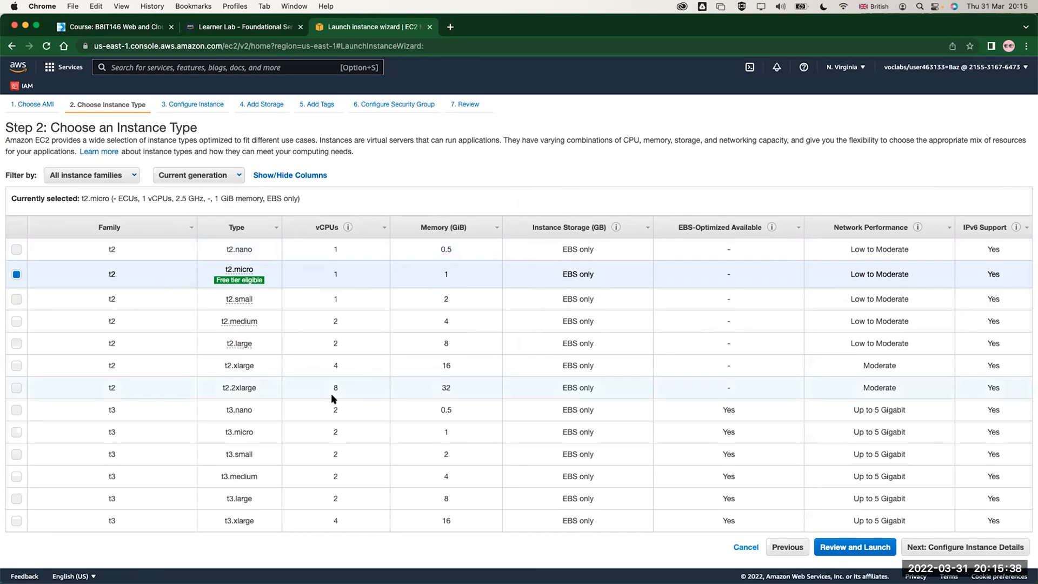
scroll(332, 398, down, 10)
scroll(332, 395, up, 6)
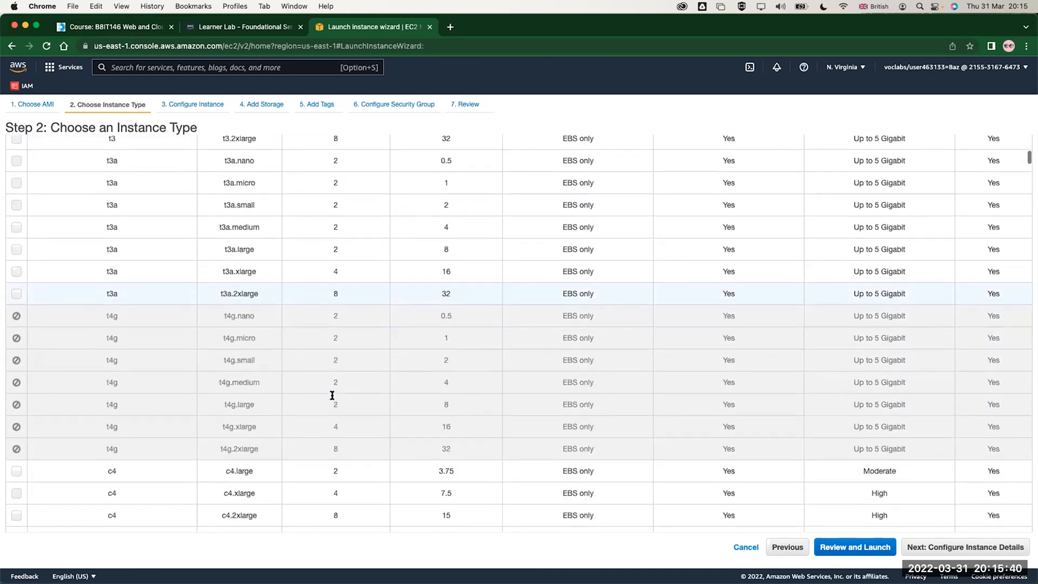
scroll(331, 393, up, 3)
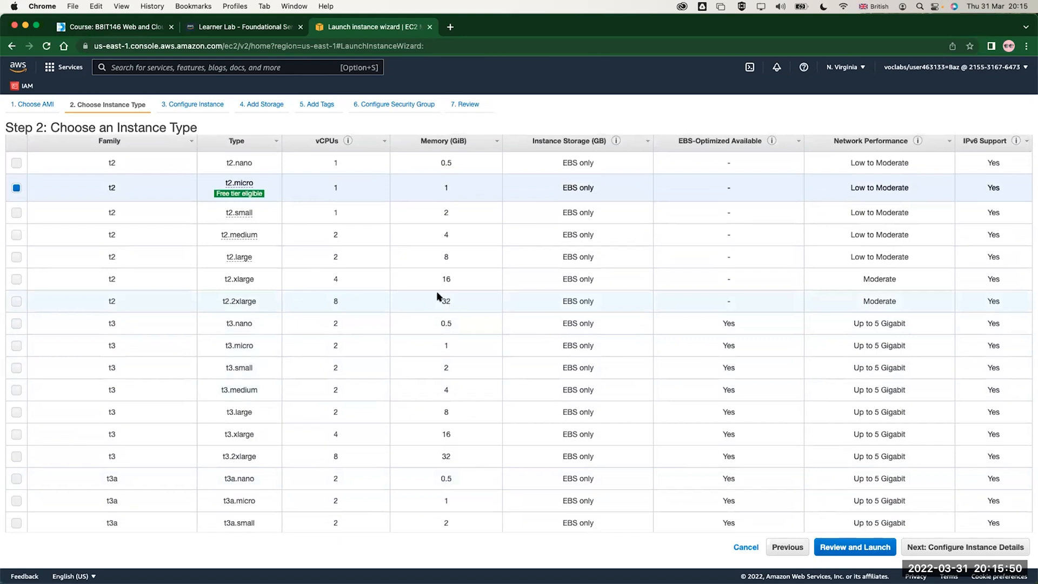
scroll(438, 296, up, 2)
click(97, 175)
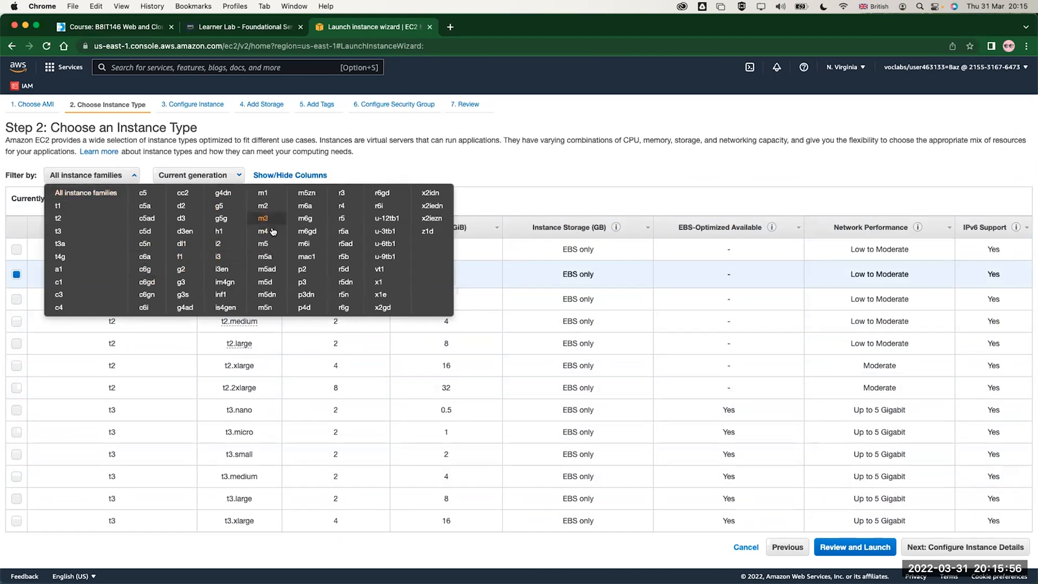
click(267, 295)
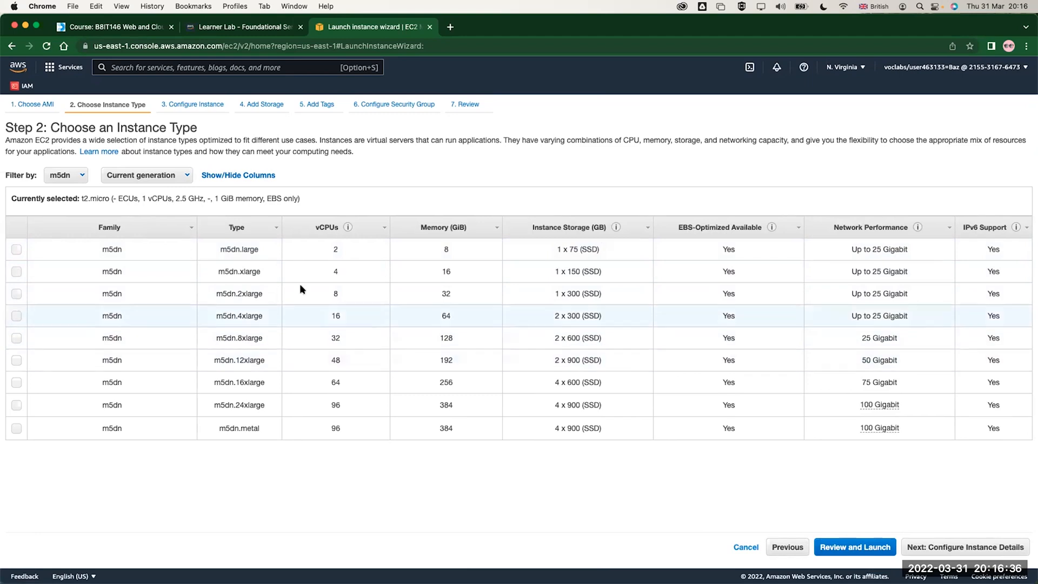
Filter the instance types to the t2 family and read the free tier eligibility note for t2.micro
click(71, 183)
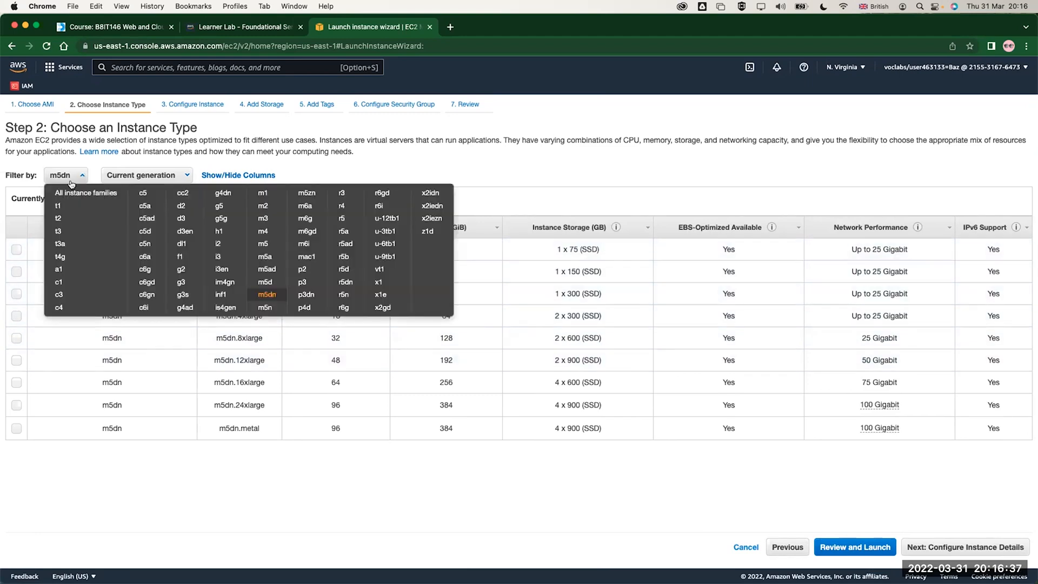
click(59, 217)
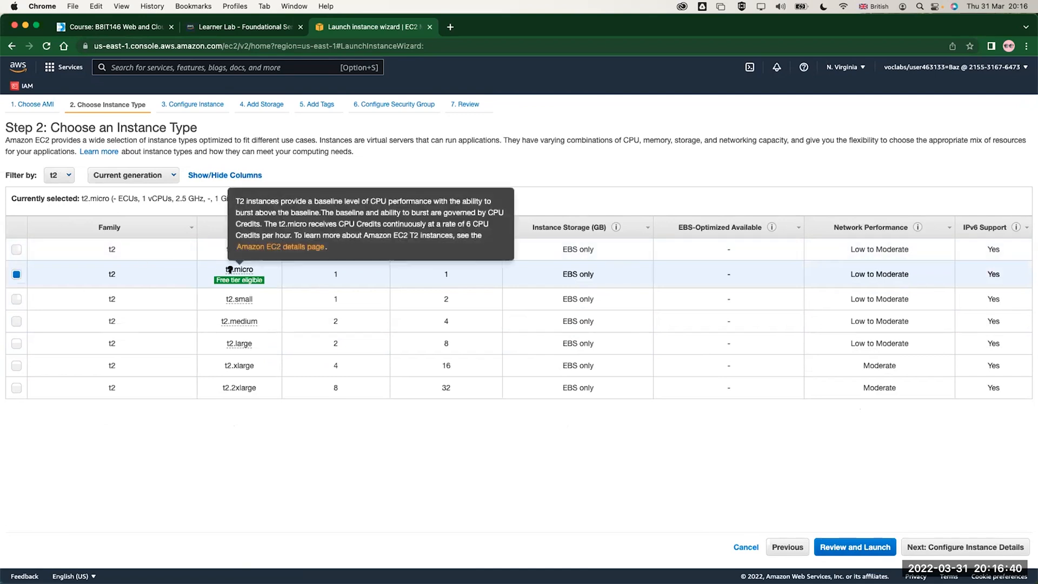
mouse_move(225, 287)
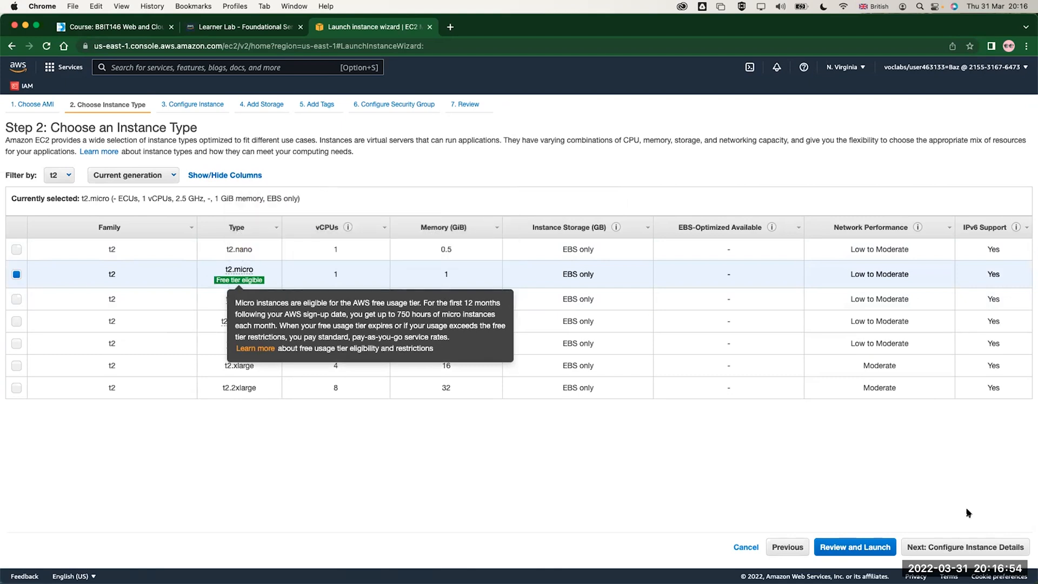
Proceed to configuring the instance details and keep the number of instances at 1
click(943, 549)
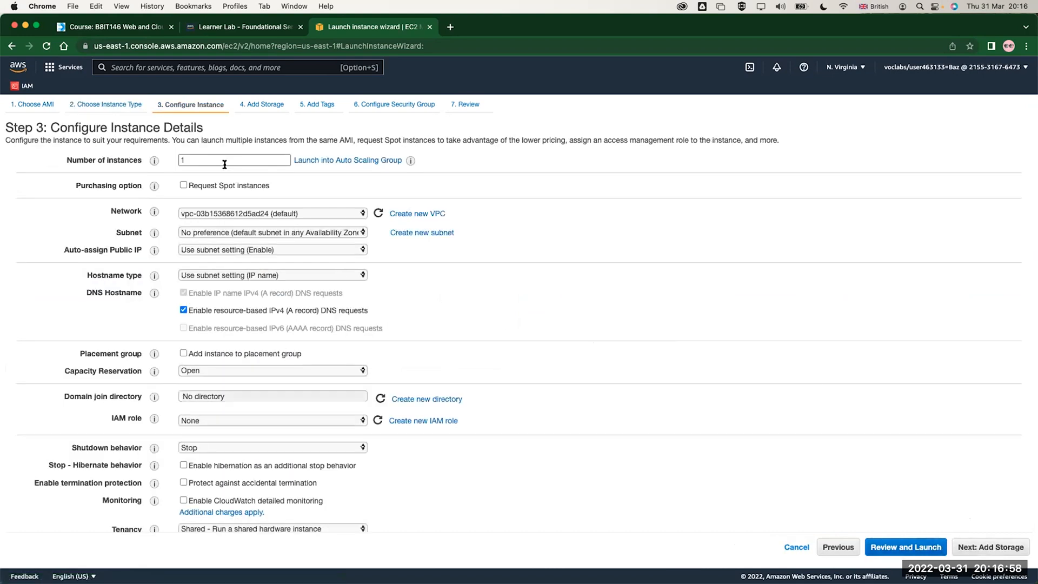
double_click(192, 154)
click(193, 160)
Try a persistent Spot instance request with a maximum price of $0.1, and clear both the persistent and Spot options again
click(183, 185)
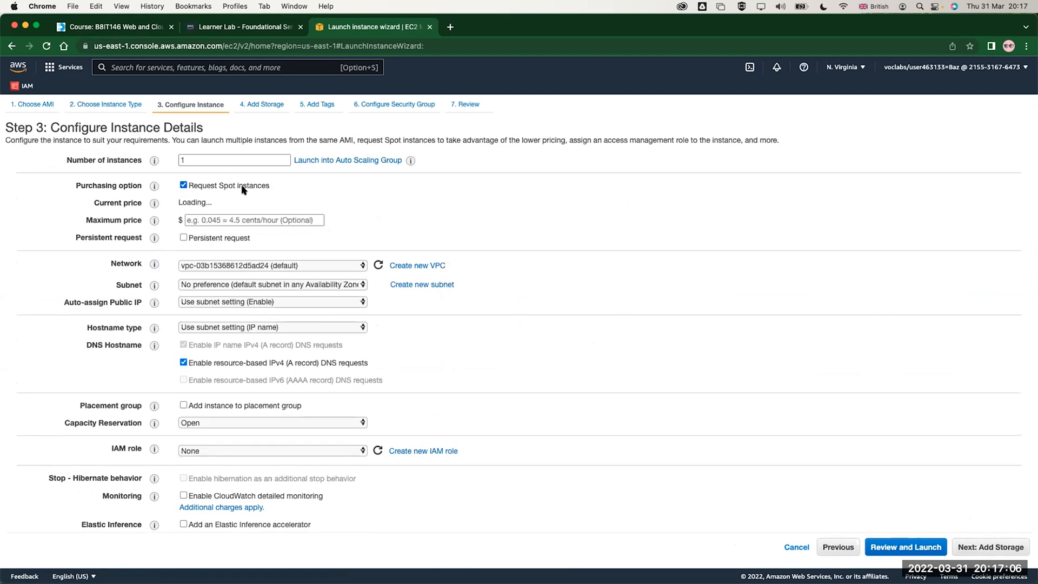
click(184, 239)
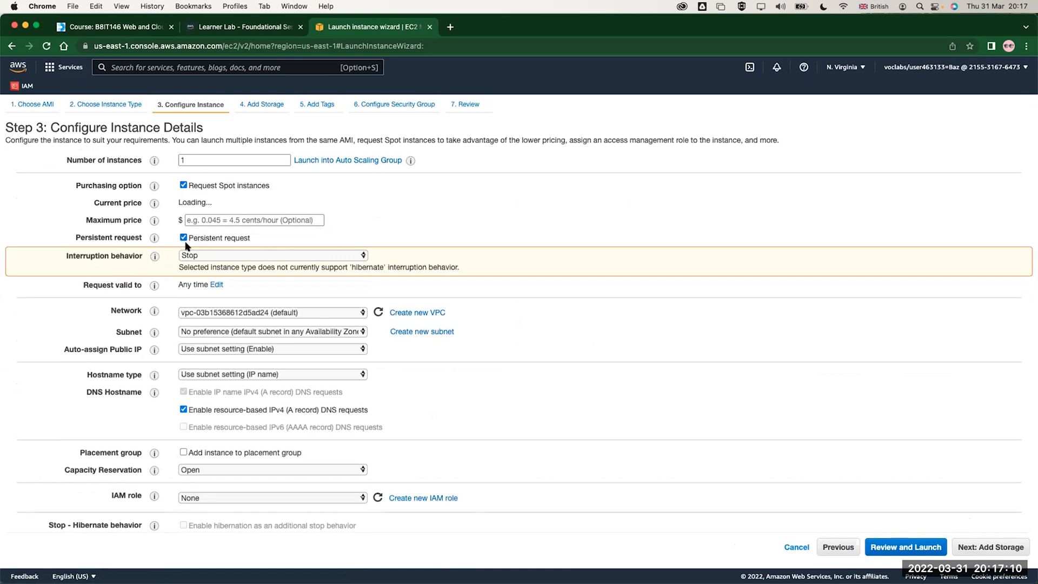
click(197, 255)
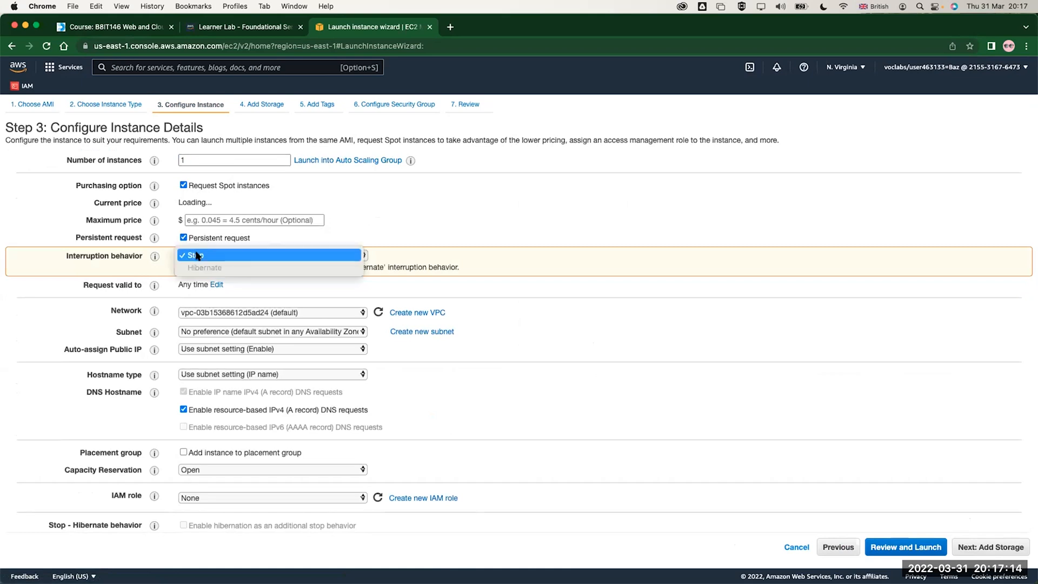
click(222, 193)
click(211, 218)
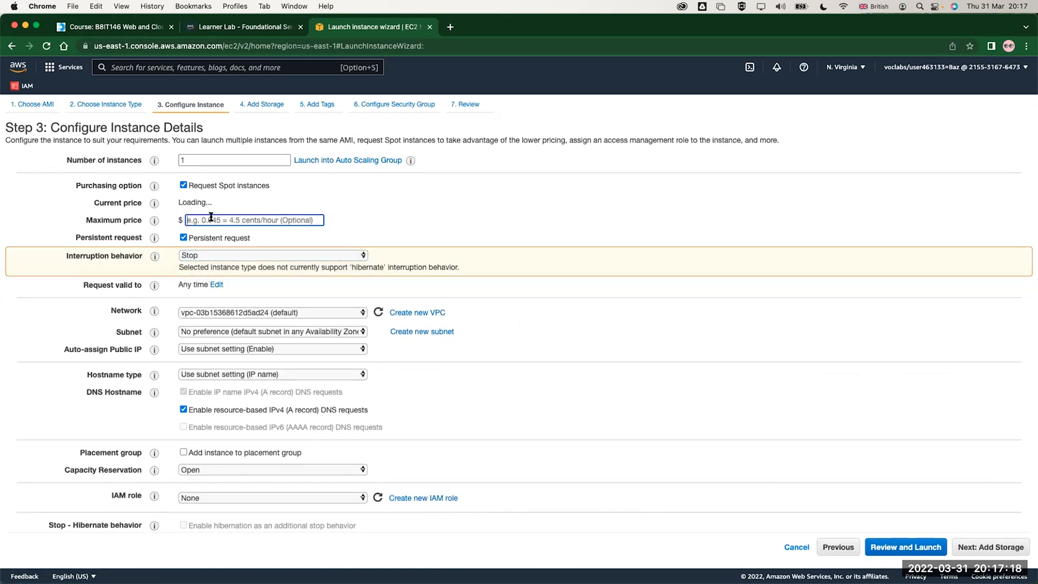
text(0.1)
double_click(204, 217)
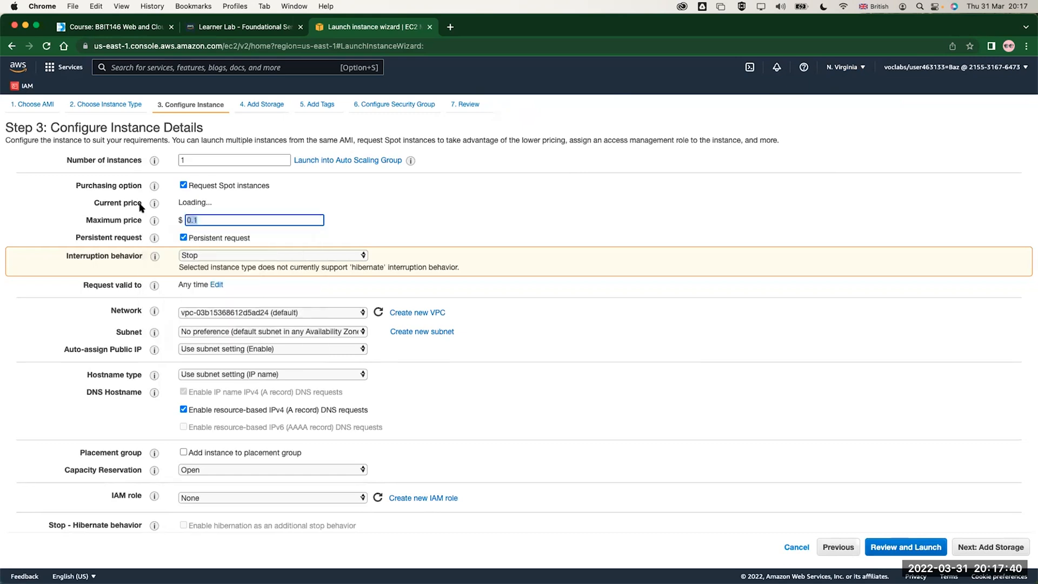
drag(178, 202, 236, 203)
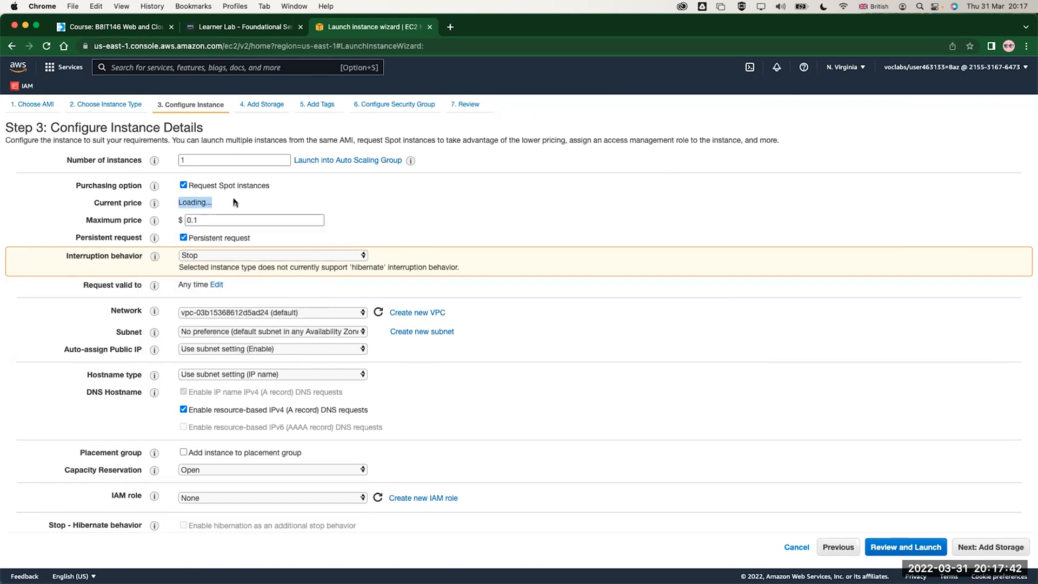
click(183, 237)
click(183, 185)
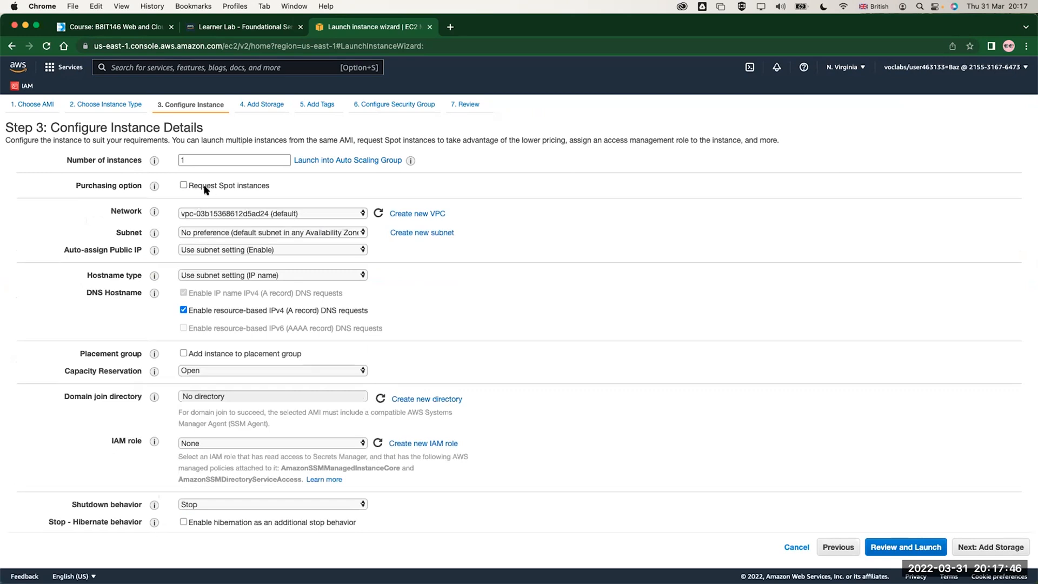
Keep the default VPC as the network and set Auto-assign Public IP to Disable
click(203, 214)
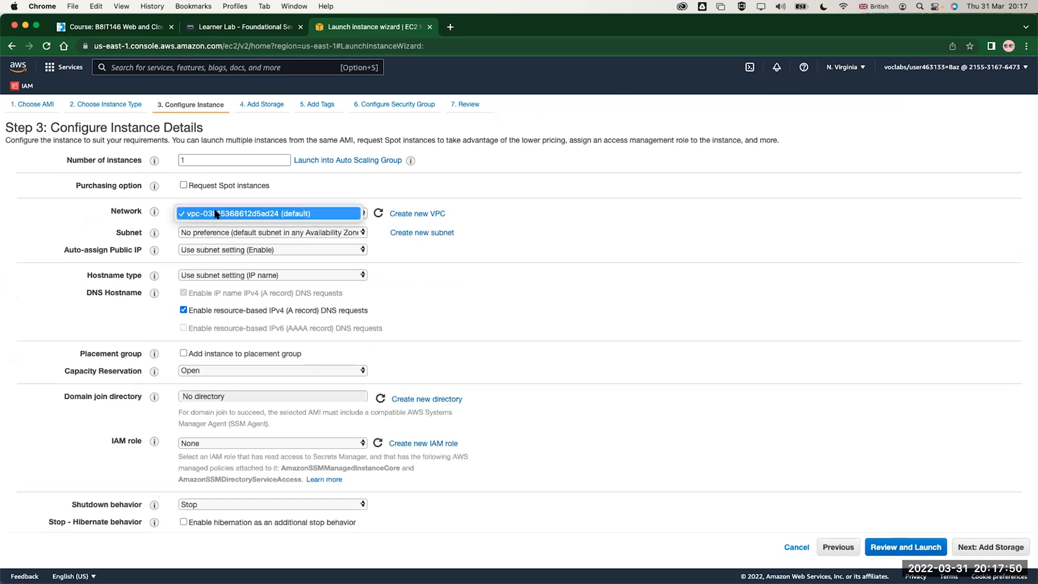
click(214, 235)
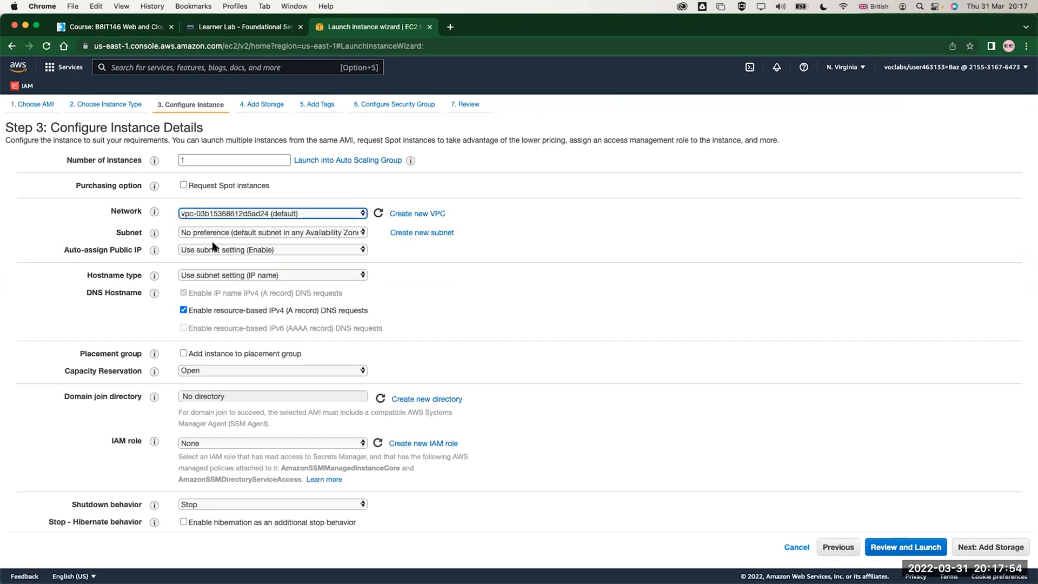
click(214, 251)
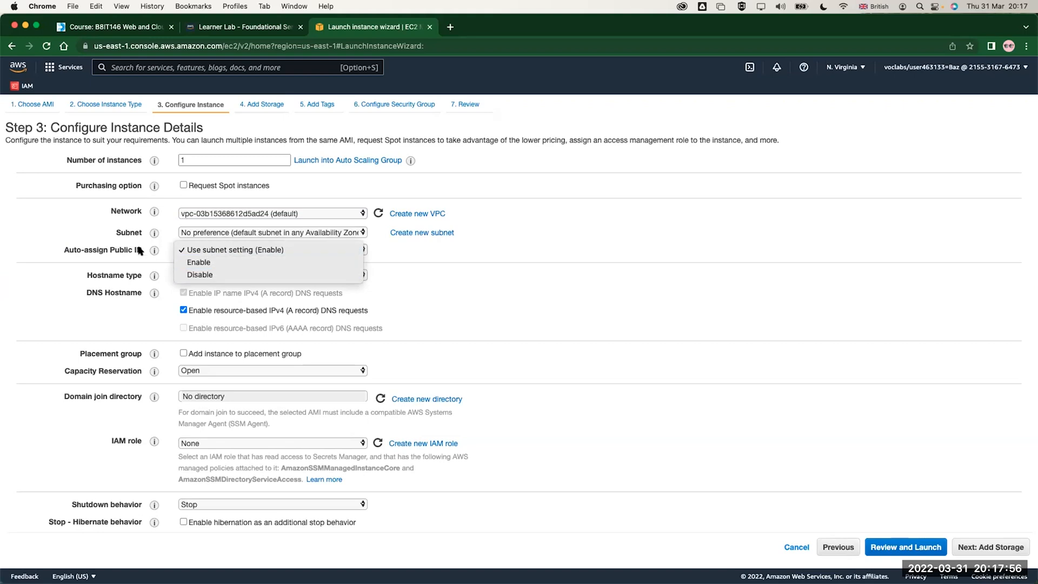
click(205, 262)
click(206, 253)
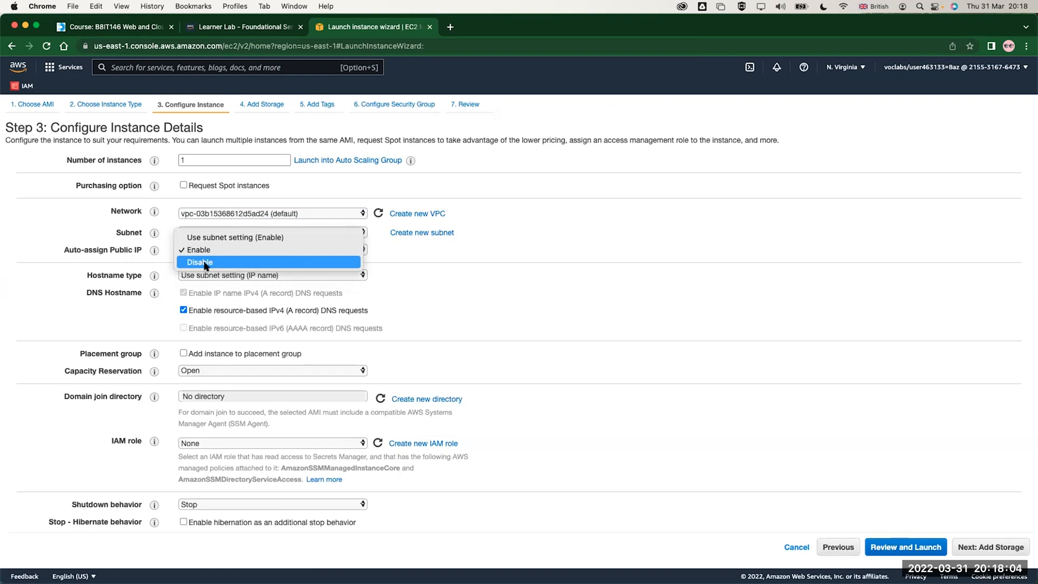
click(205, 264)
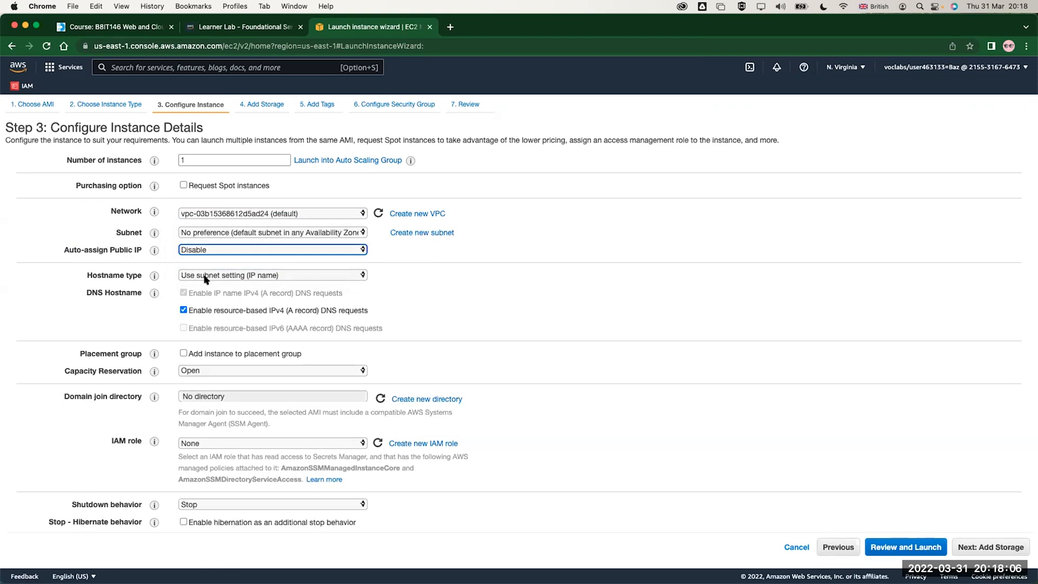
Try Resource name as the hostname type and return it to Use subnet setting (IP name)
click(205, 275)
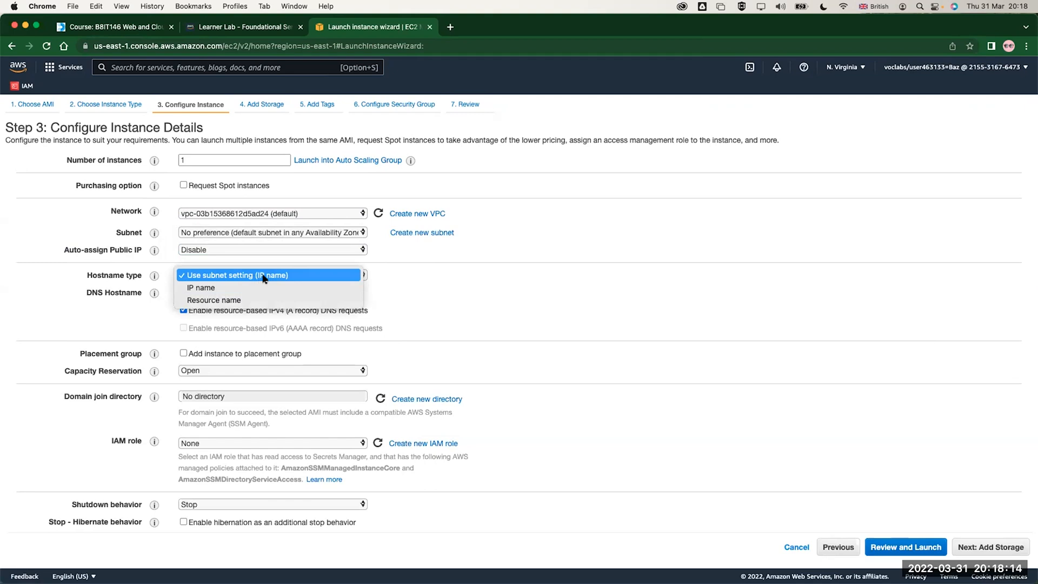
click(226, 298)
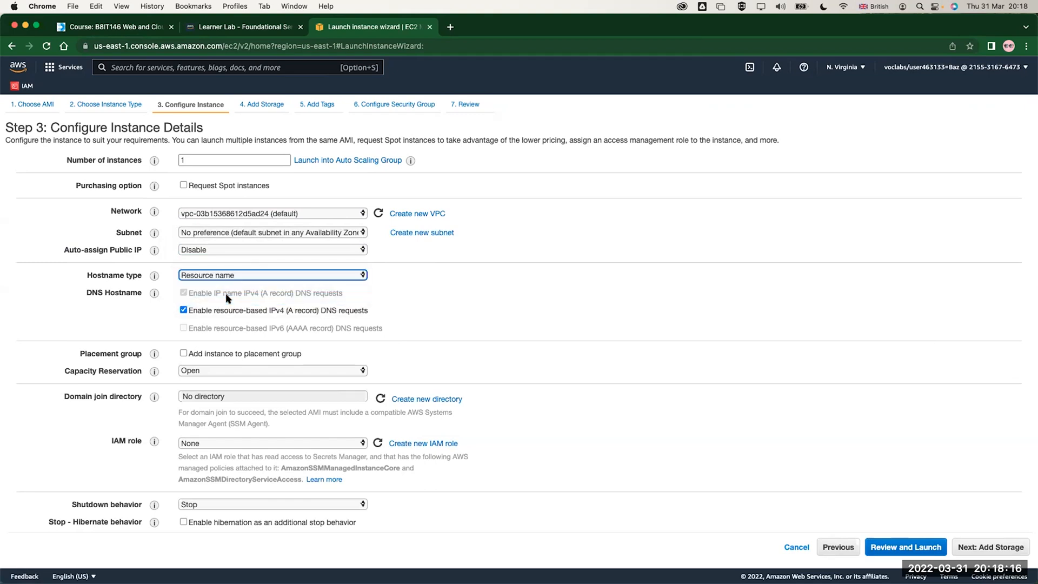
click(209, 276)
click(216, 250)
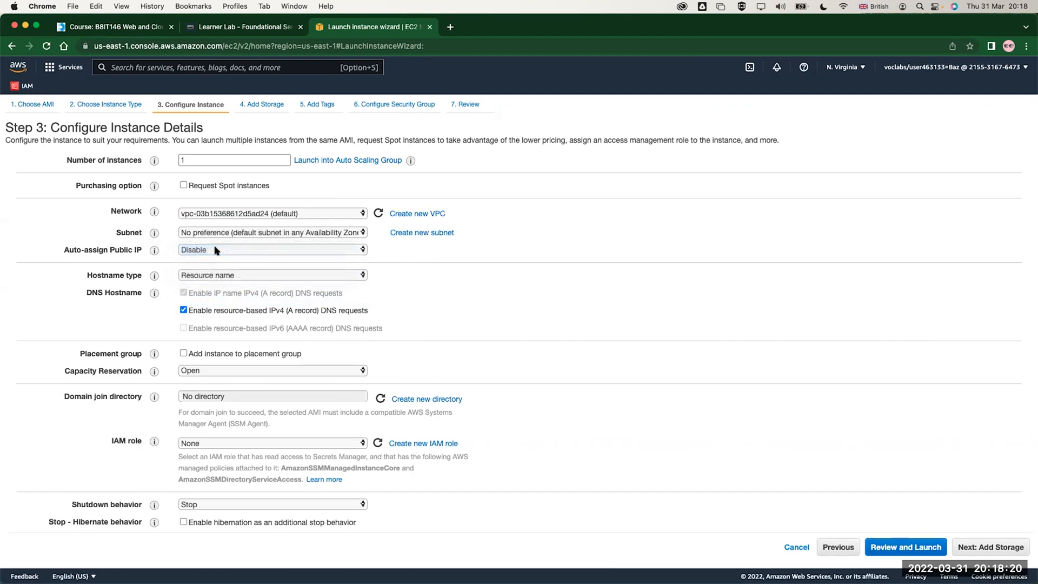
Try adding the instance to a new placement group with the spread and partition strategies, and turn the placement group off again
click(183, 353)
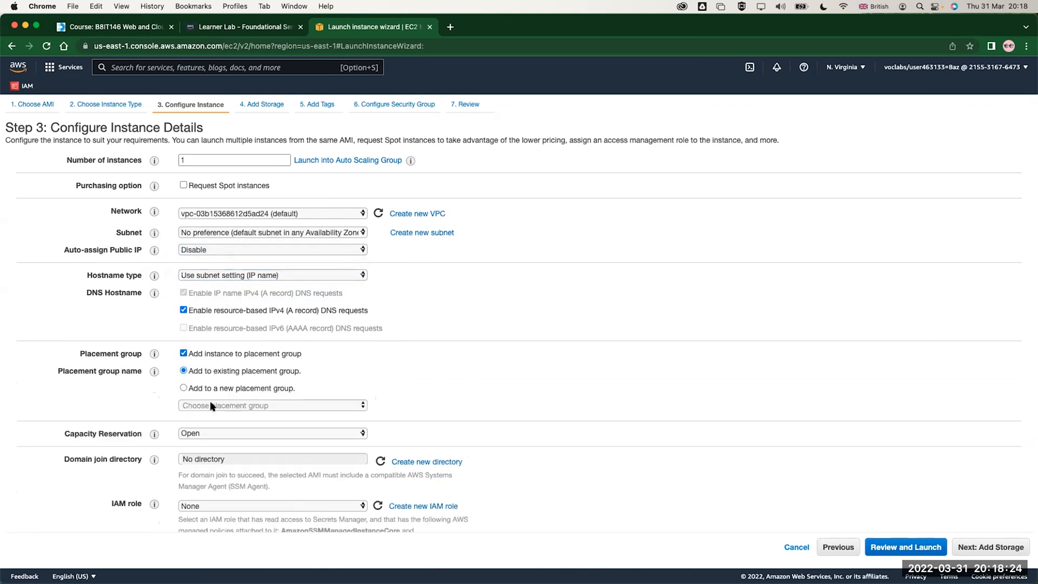
click(215, 406)
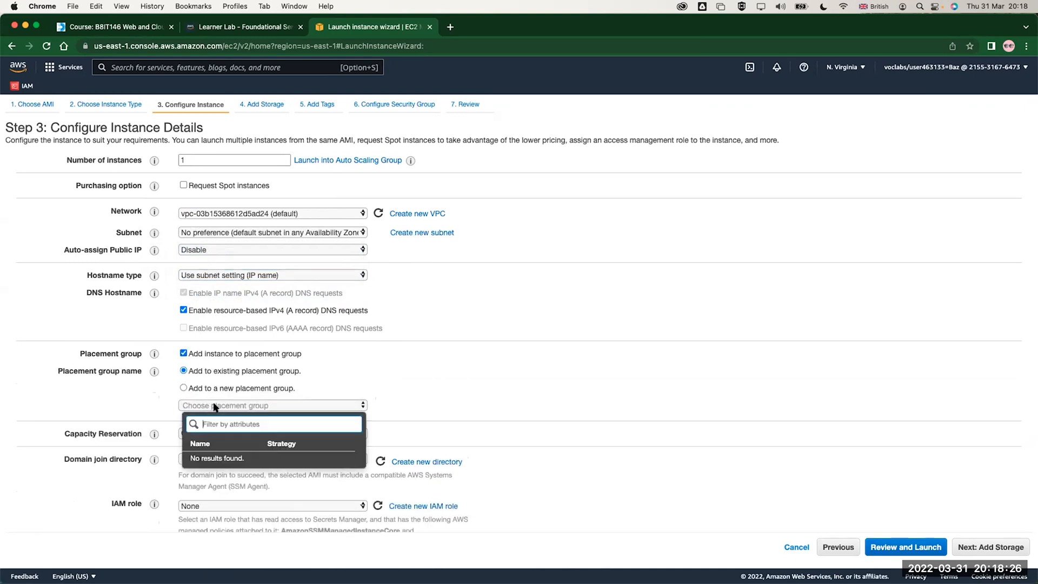
click(227, 387)
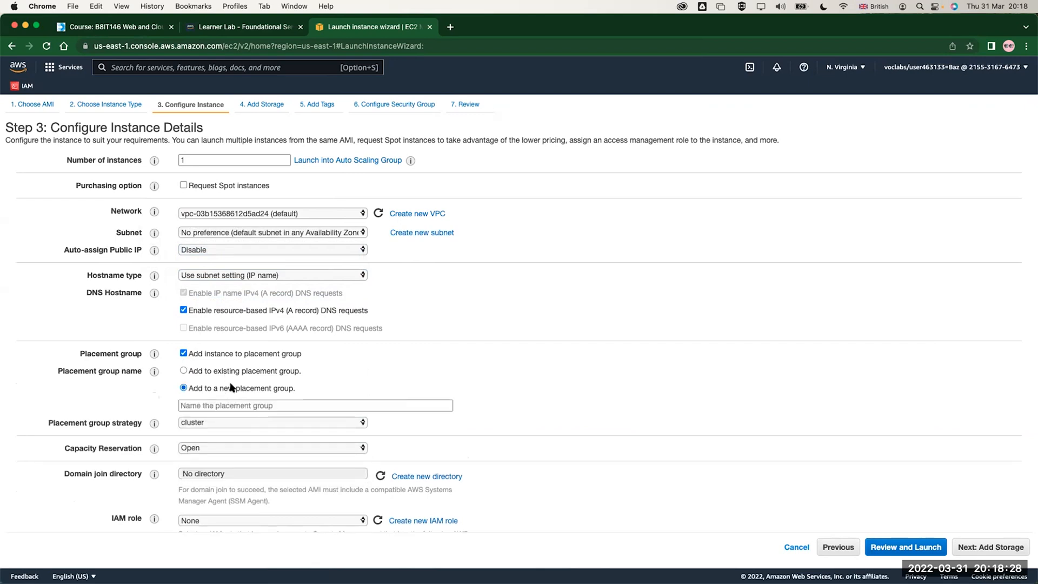
click(209, 422)
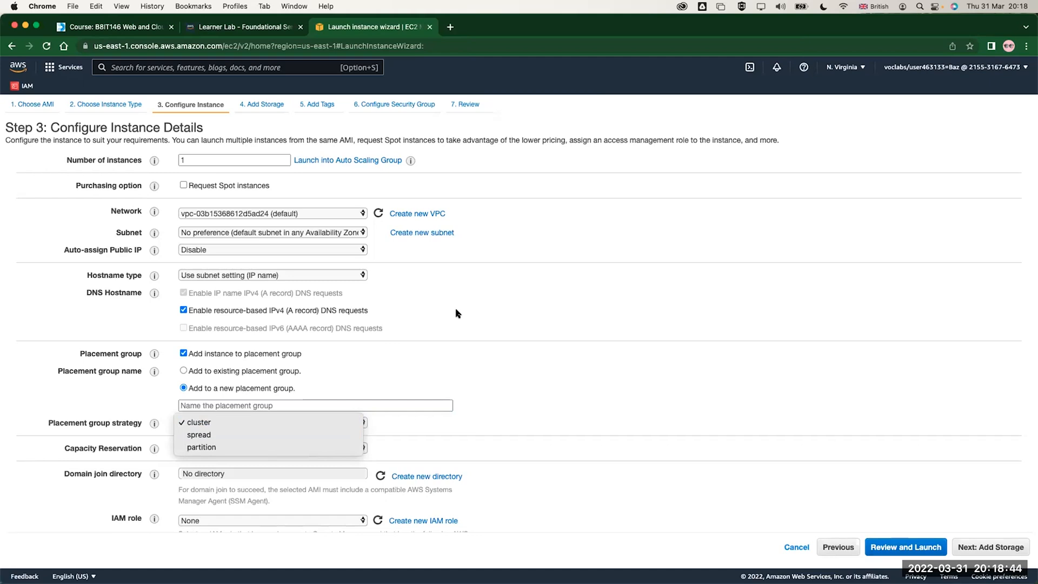
click(202, 436)
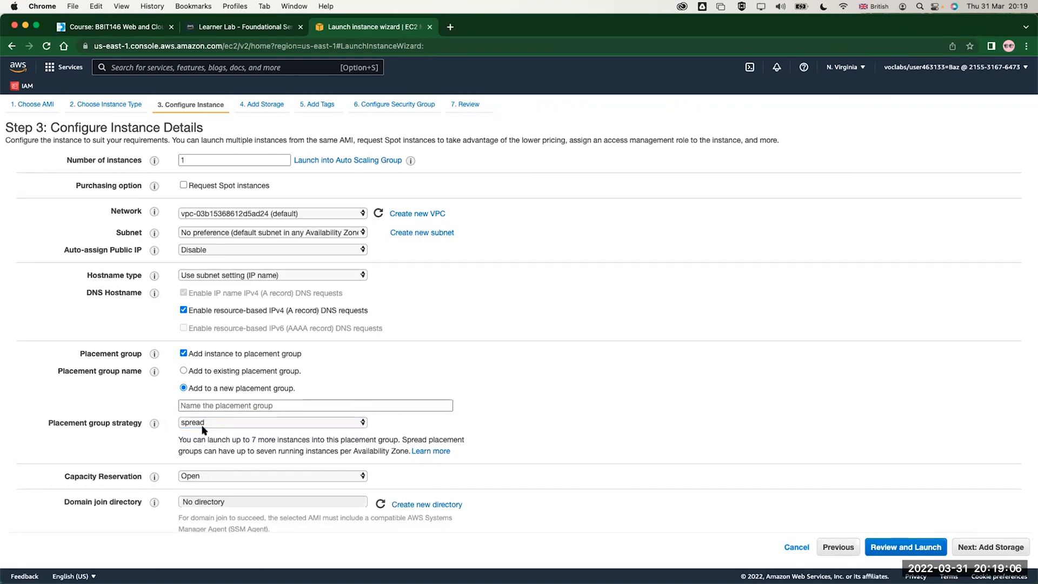
click(202, 424)
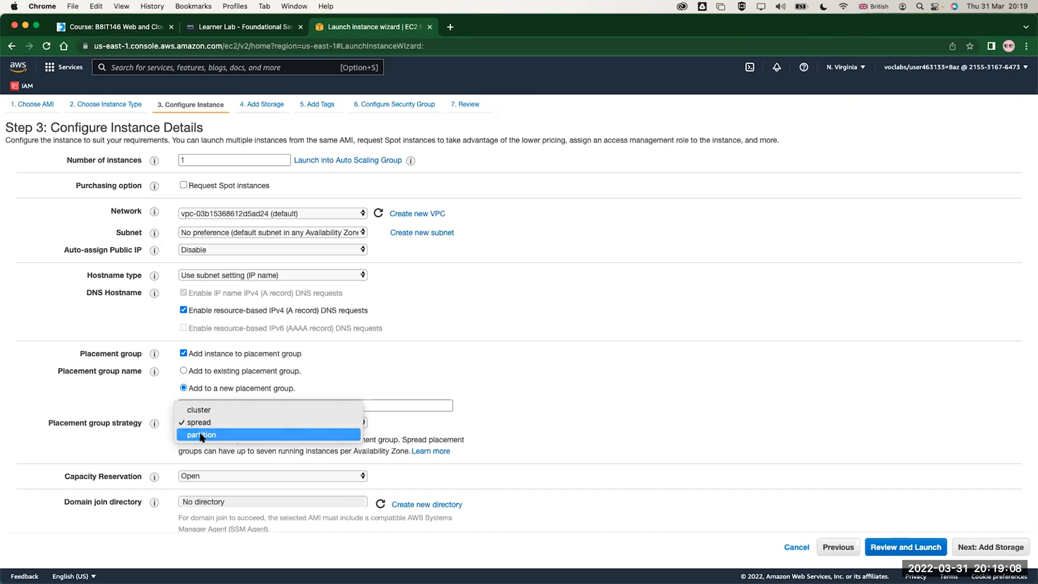
click(201, 435)
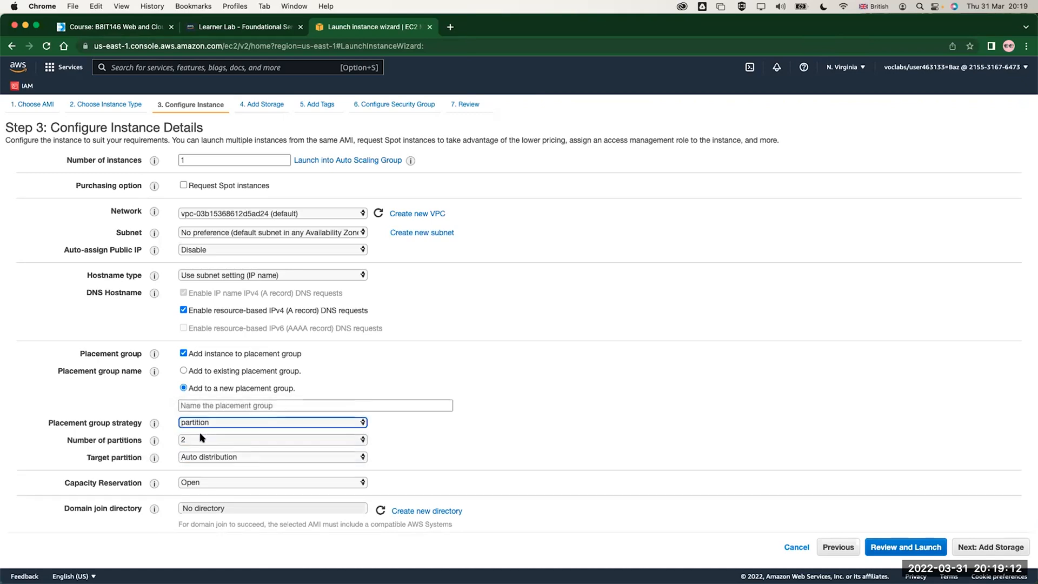
click(208, 457)
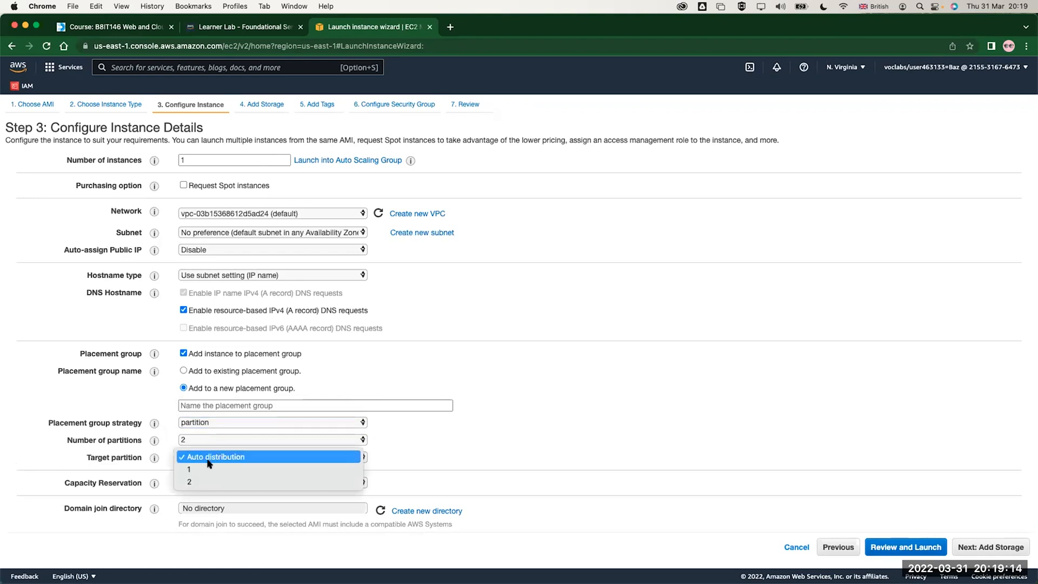
click(347, 361)
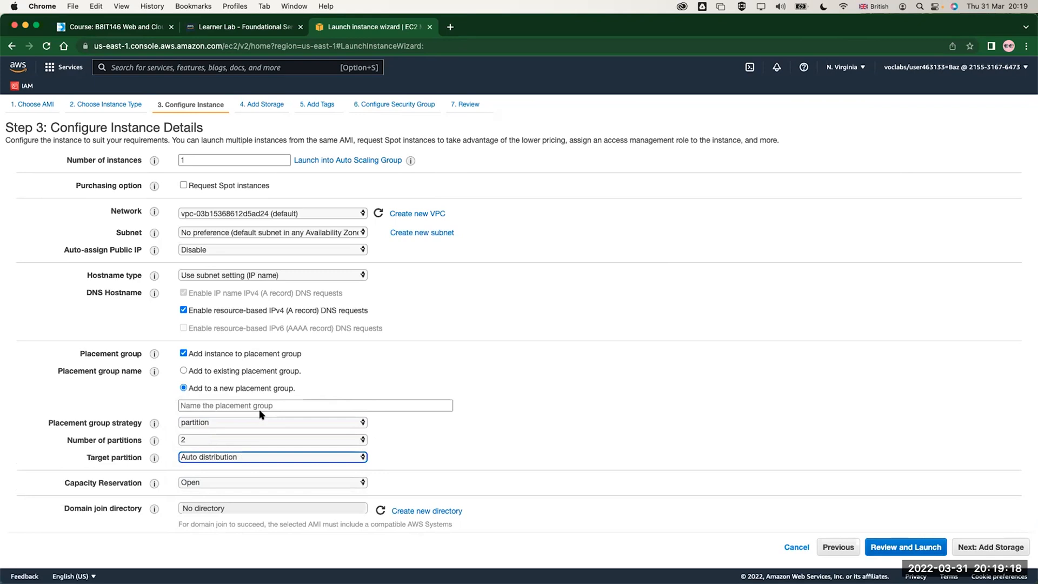
click(238, 355)
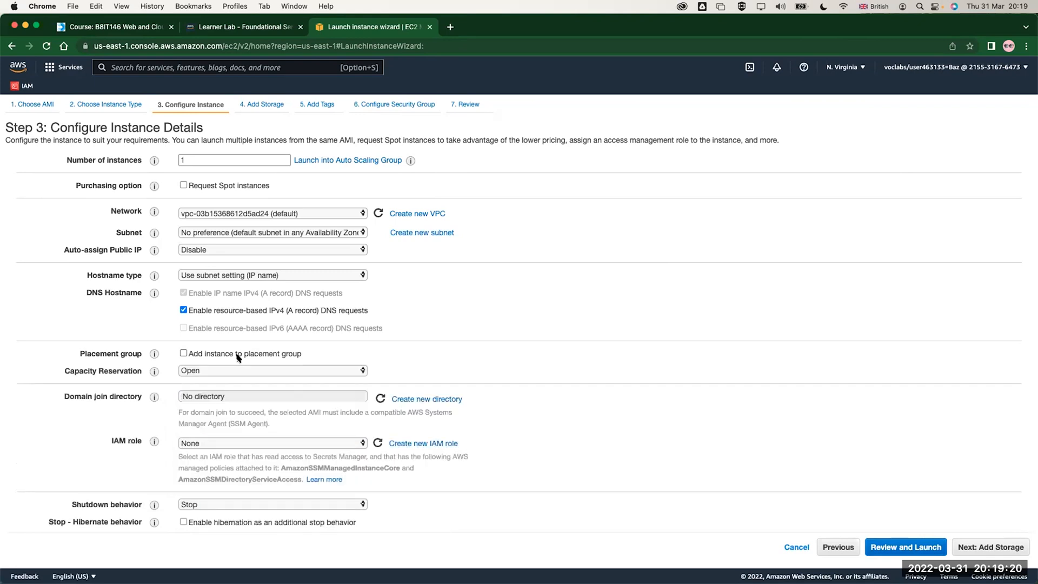
Review the Capacity Reservation options and their explanation, leaving the setting on Open
scroll(237, 357, down, 1)
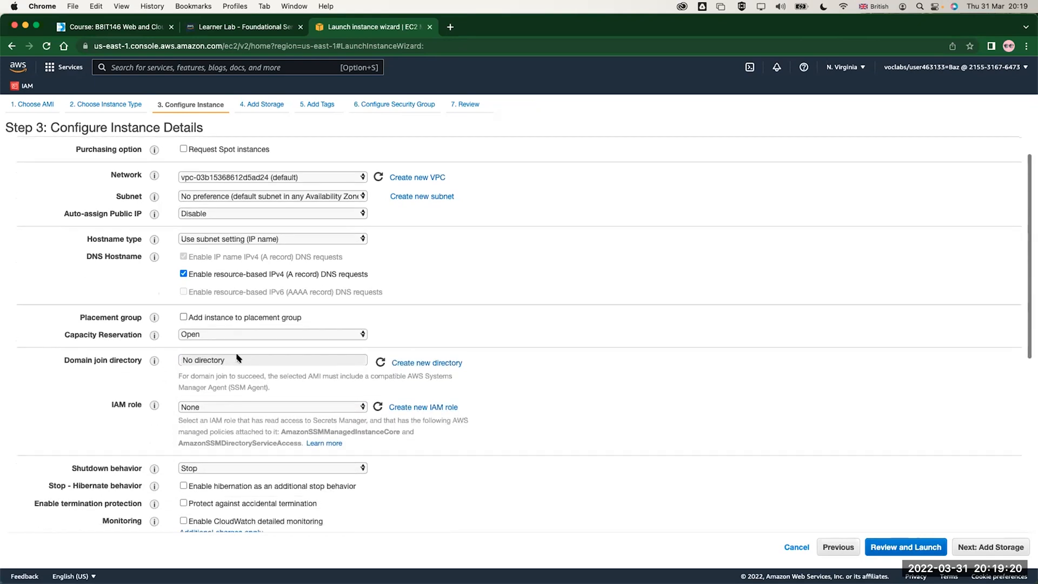
click(215, 337)
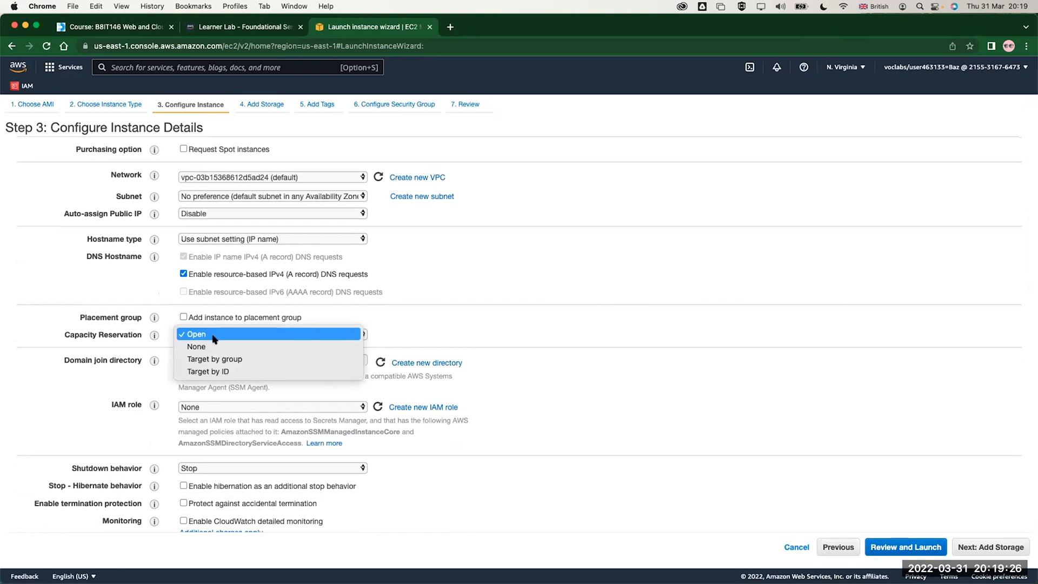
click(215, 338)
mouse_move(154, 335)
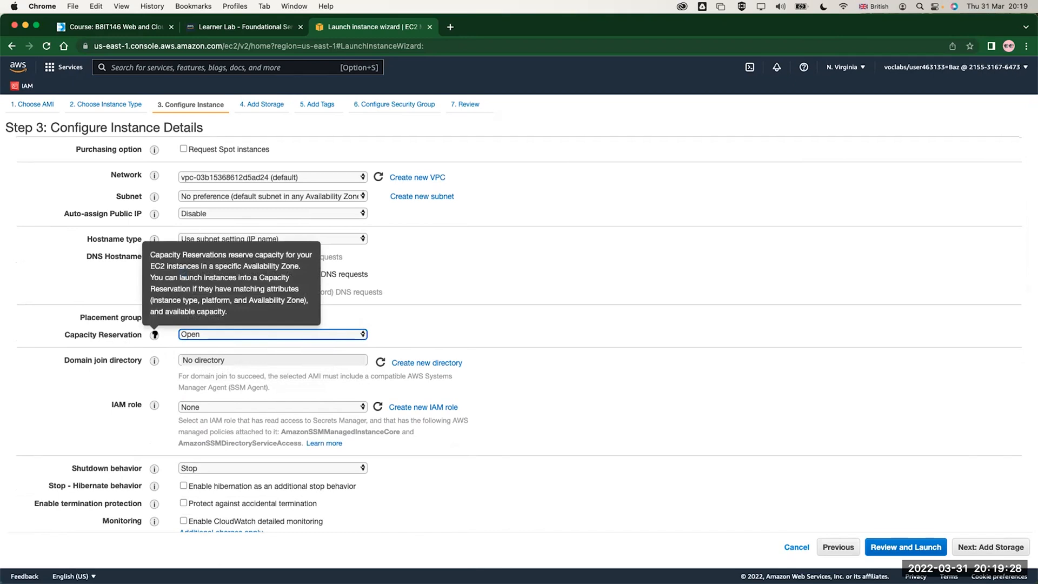
click(187, 334)
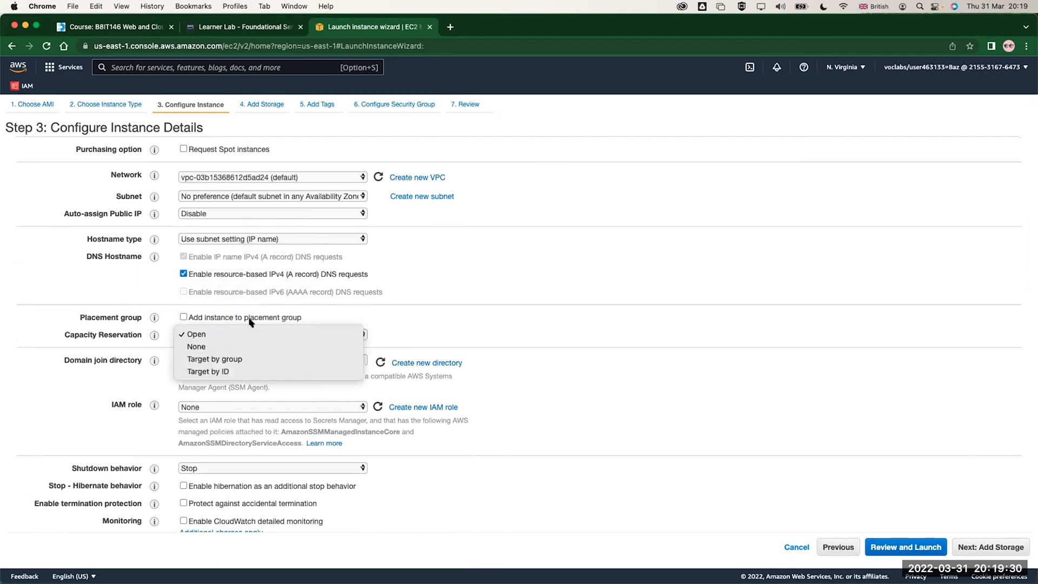
click(259, 324)
click(220, 337)
click(308, 296)
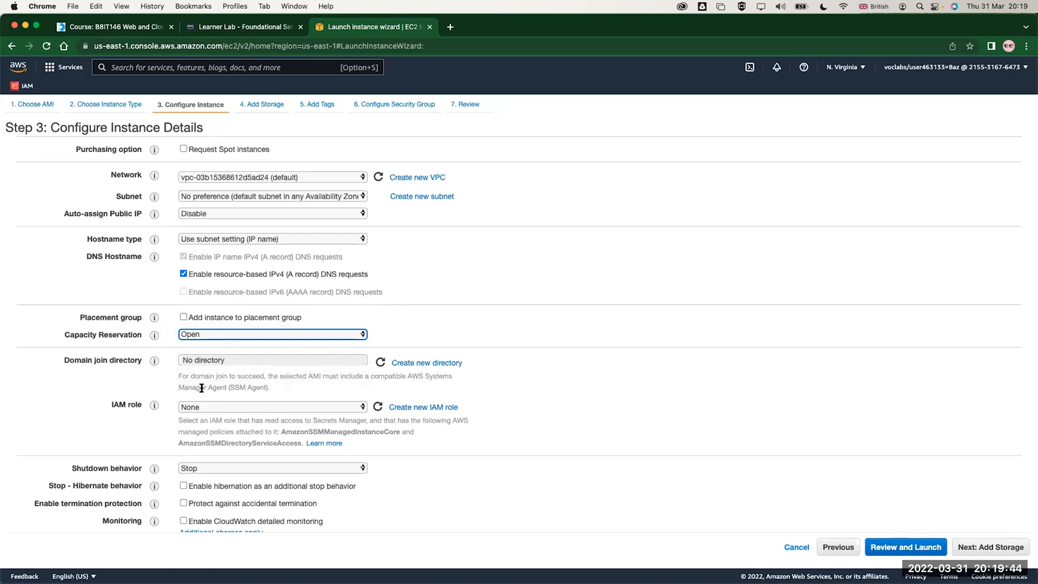
Look over the available IAM roles and assign LabInstanceProfile to the instance
click(209, 406)
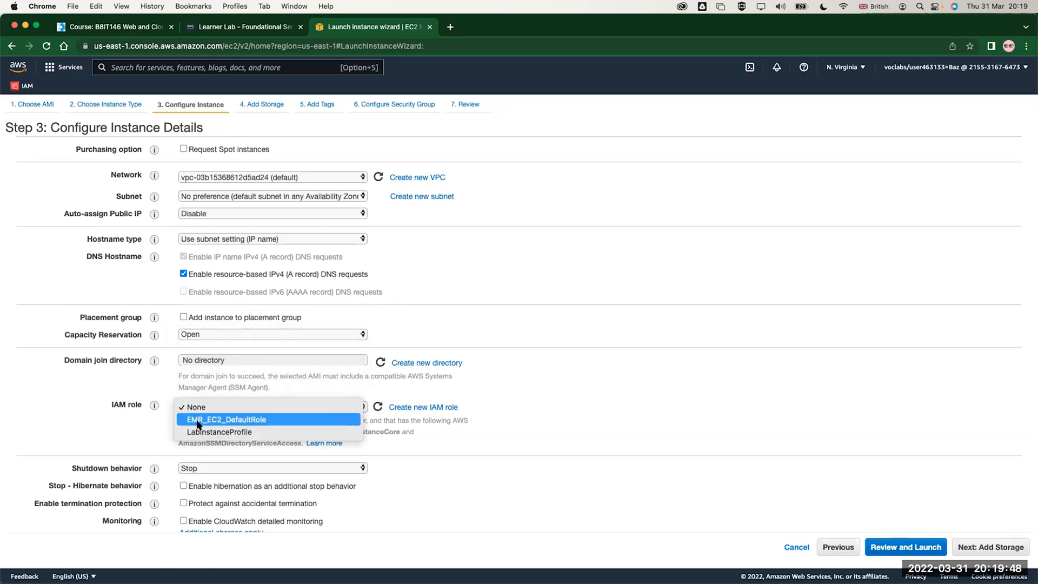
click(223, 386)
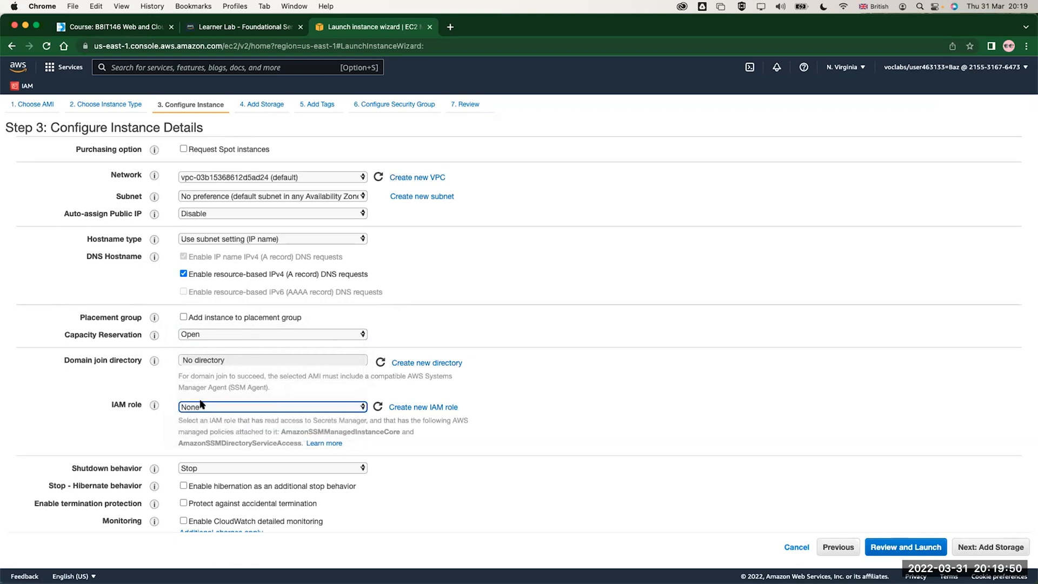
click(236, 408)
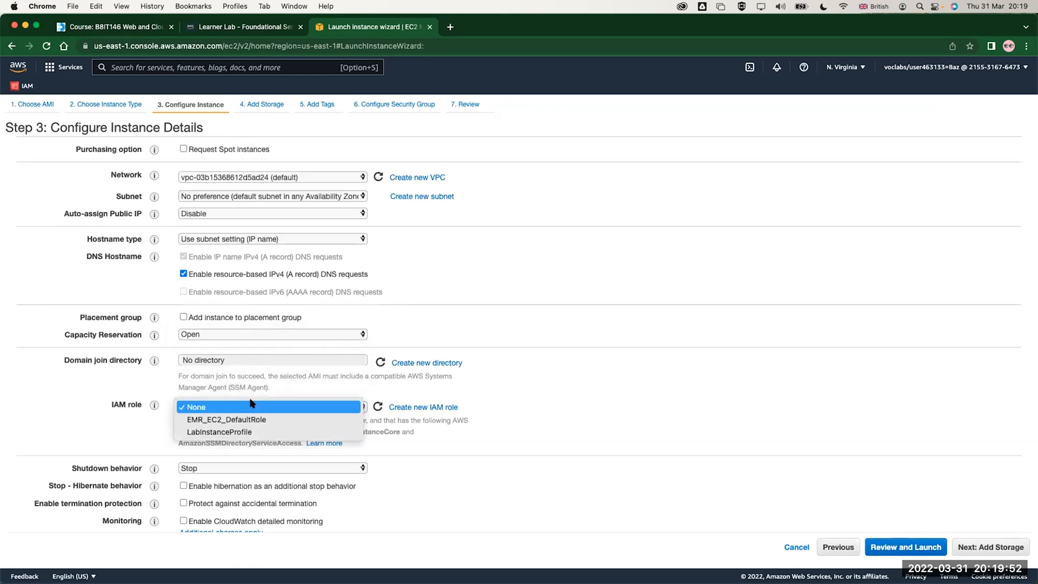
click(235, 432)
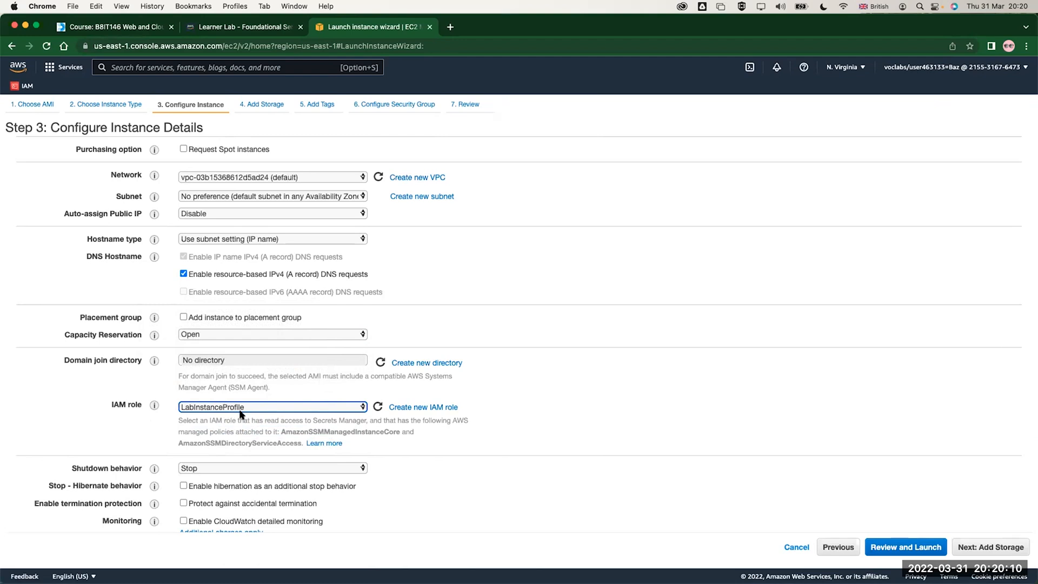
Read the explanation of the shutdown behavior setting, compare Stop and Terminate, and set the shutdown behavior to Terminate
scroll(240, 414, down, 2)
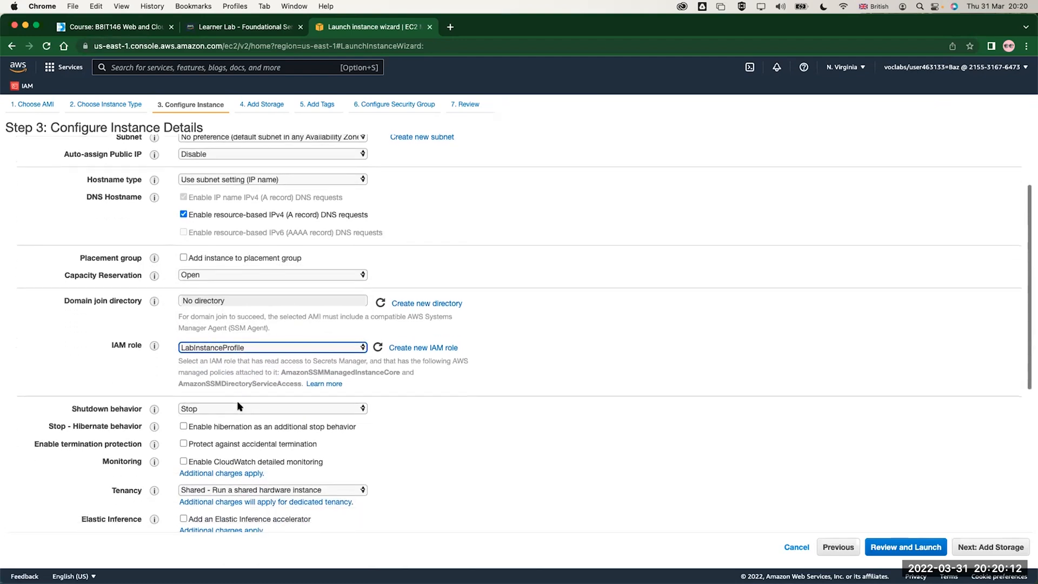
mouse_move(154, 407)
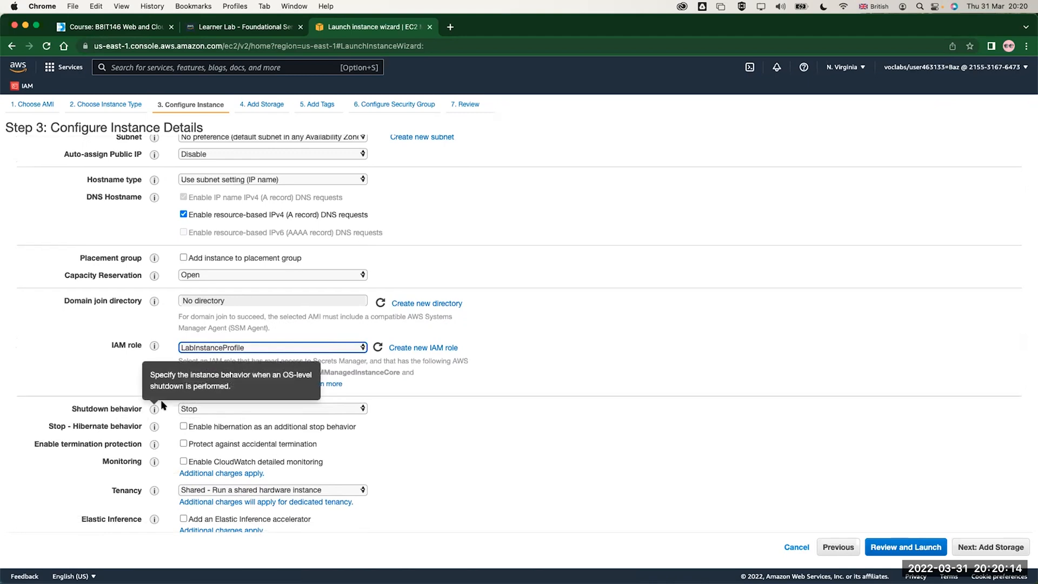
click(154, 408)
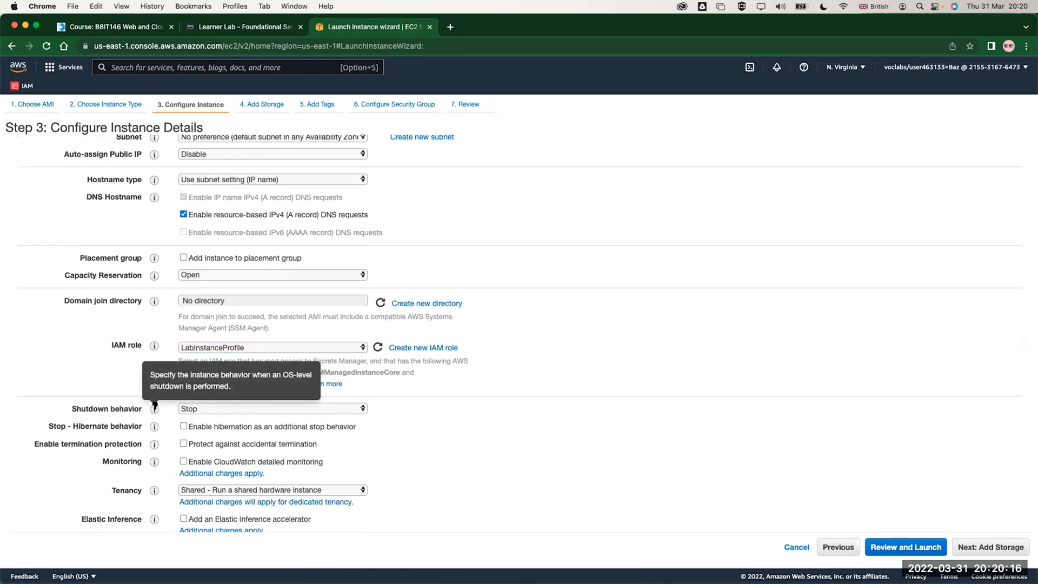
click(192, 408)
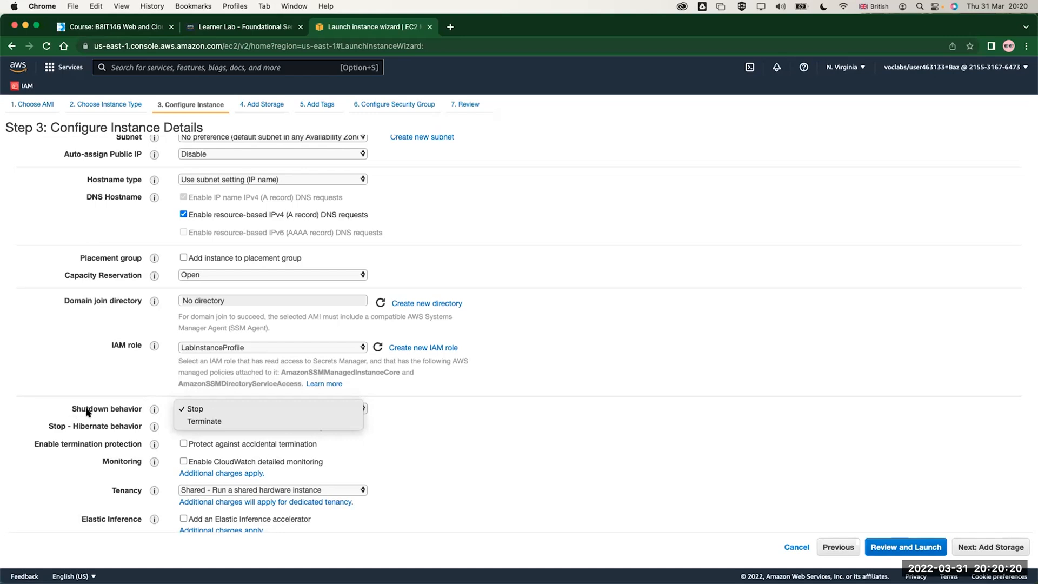
click(188, 420)
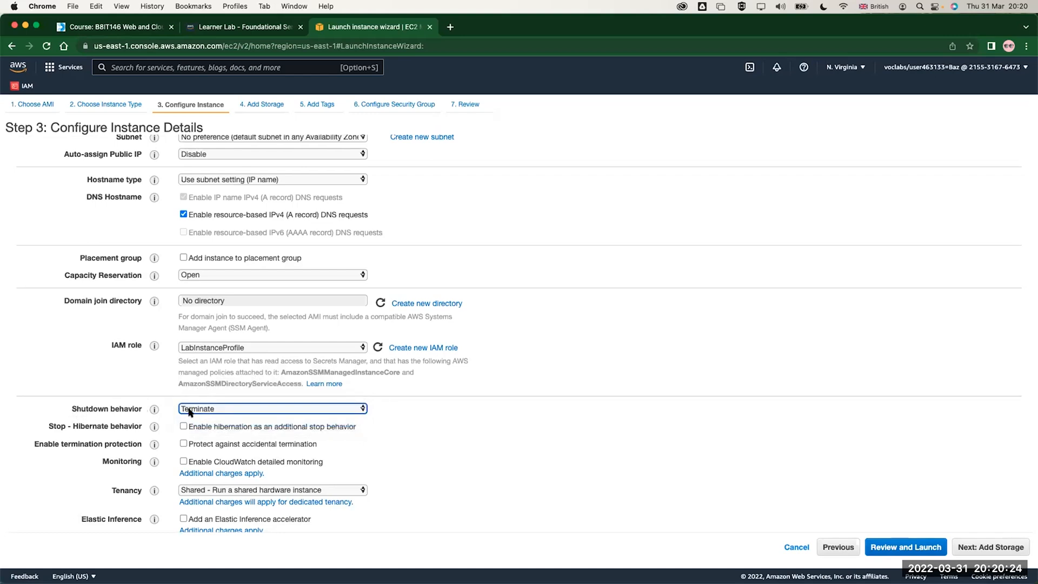
click(190, 410)
click(190, 397)
click(194, 409)
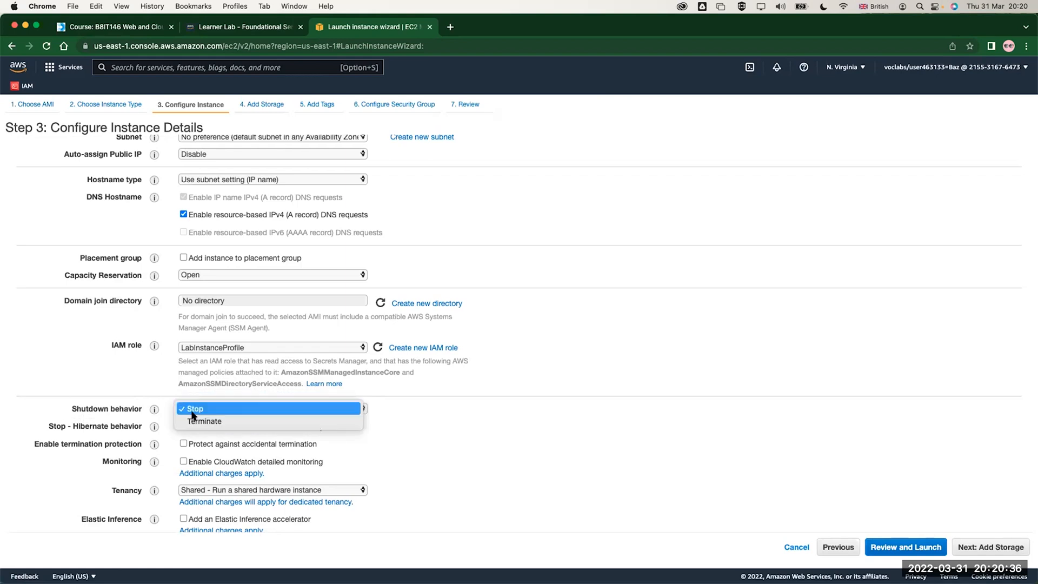
click(195, 417)
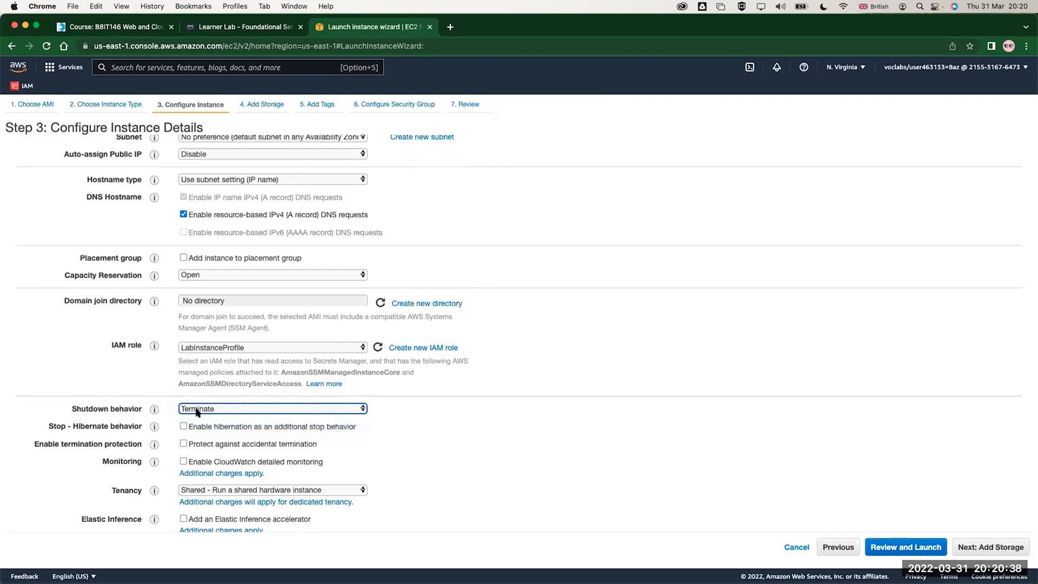
click(197, 411)
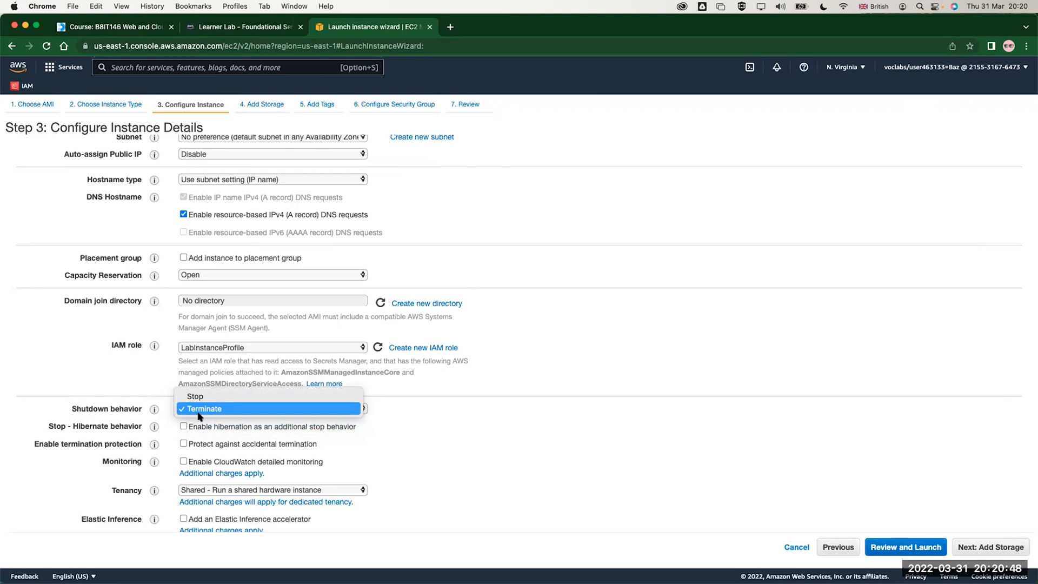
click(200, 414)
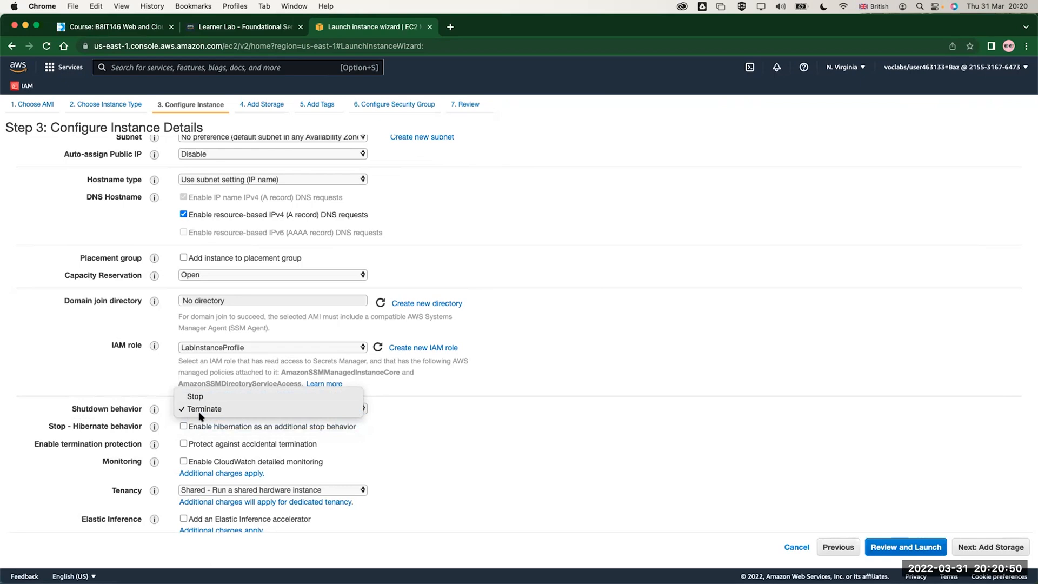
click(136, 413)
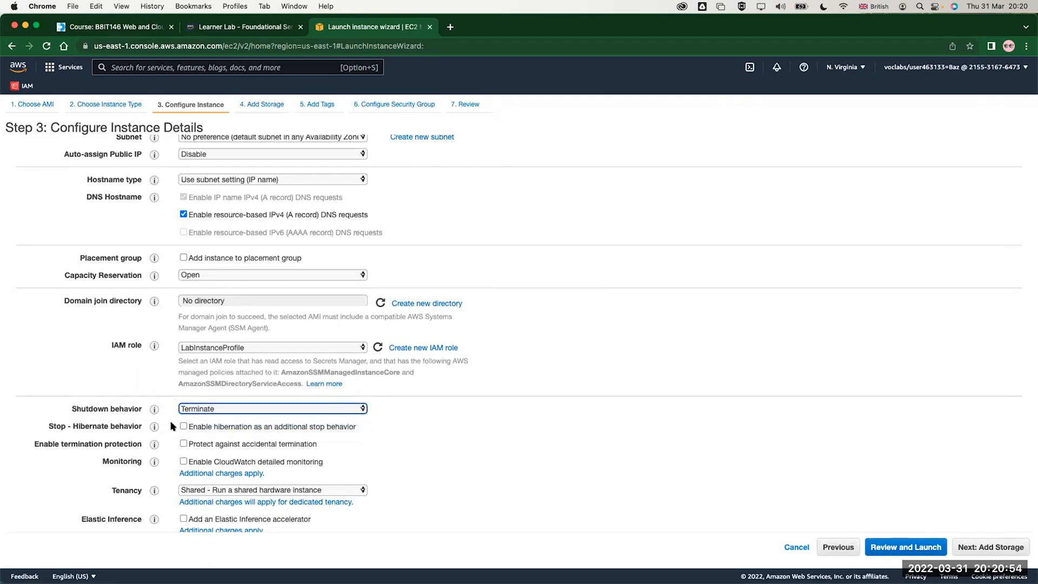
Try enabling hibernation as an additional stop behavior, read its memory storage requirements, and turn it off again
click(183, 426)
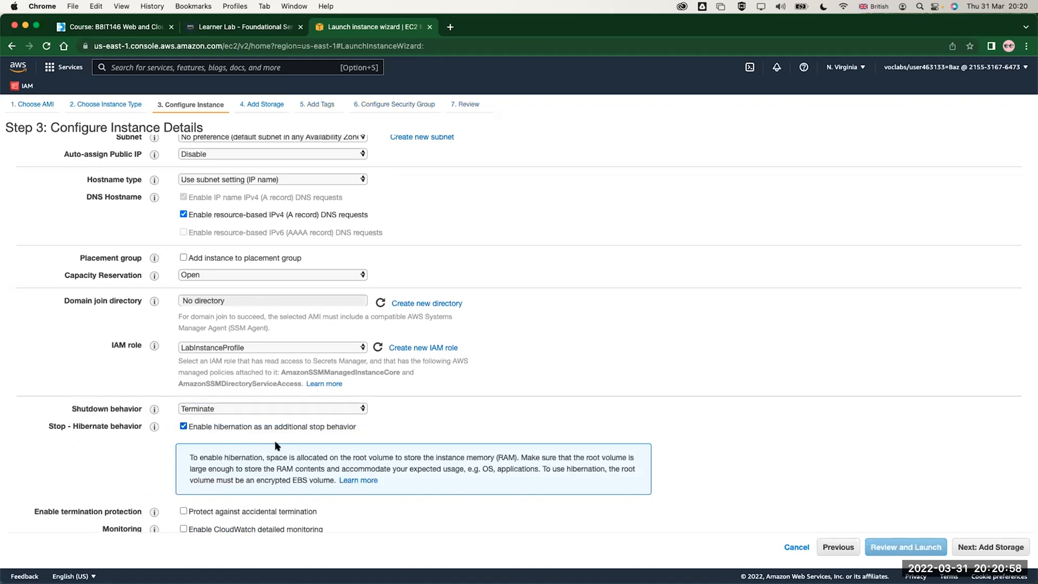
scroll(277, 445, down, 2)
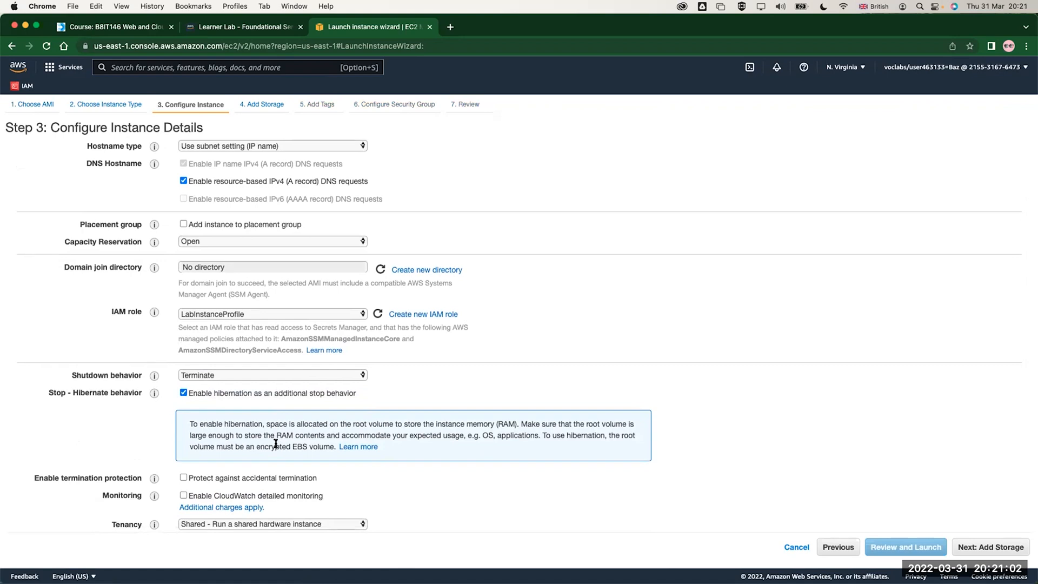
drag(437, 426, 509, 418)
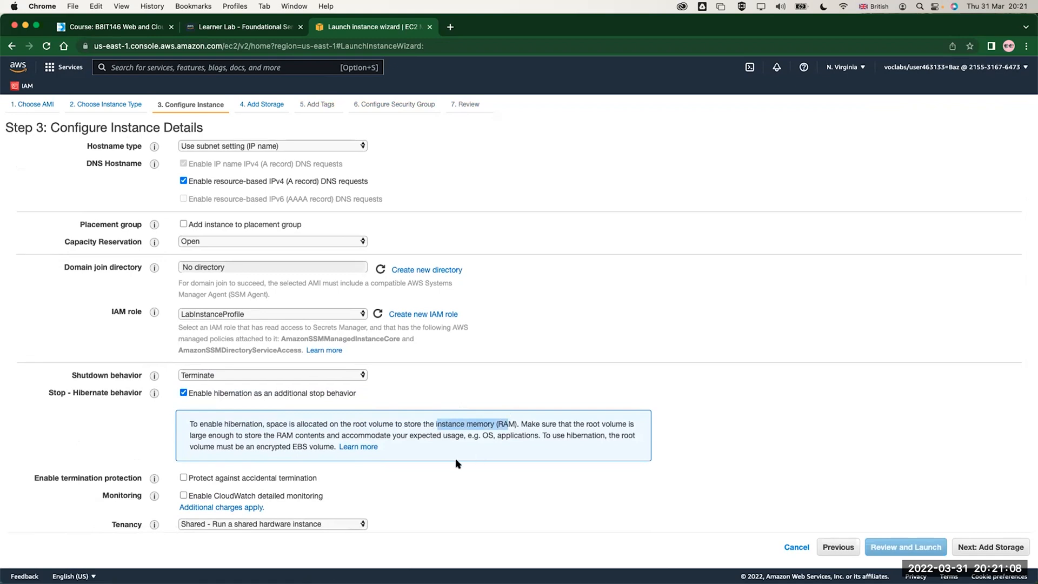
drag(276, 435, 464, 431)
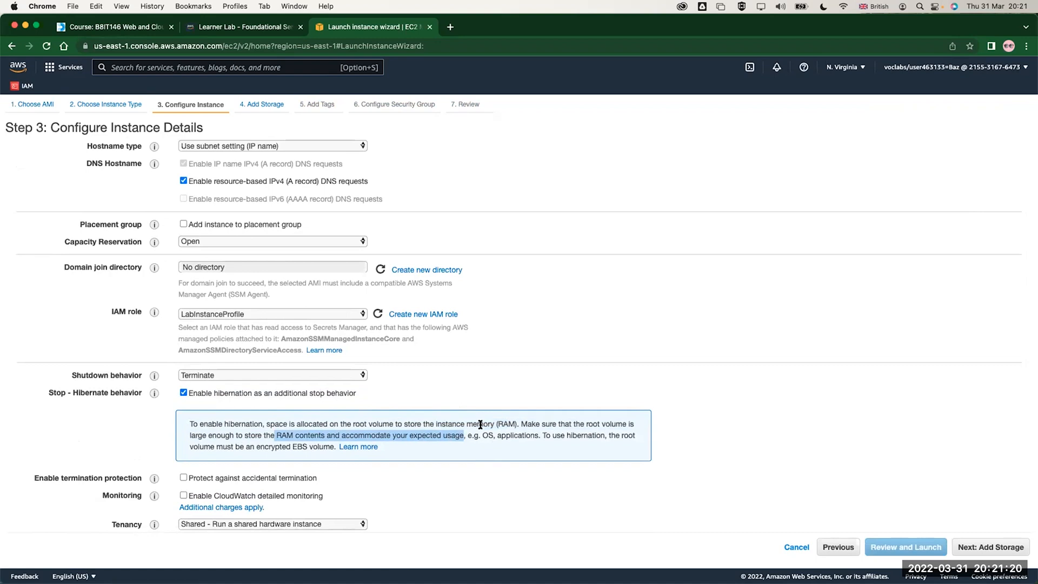
click(183, 393)
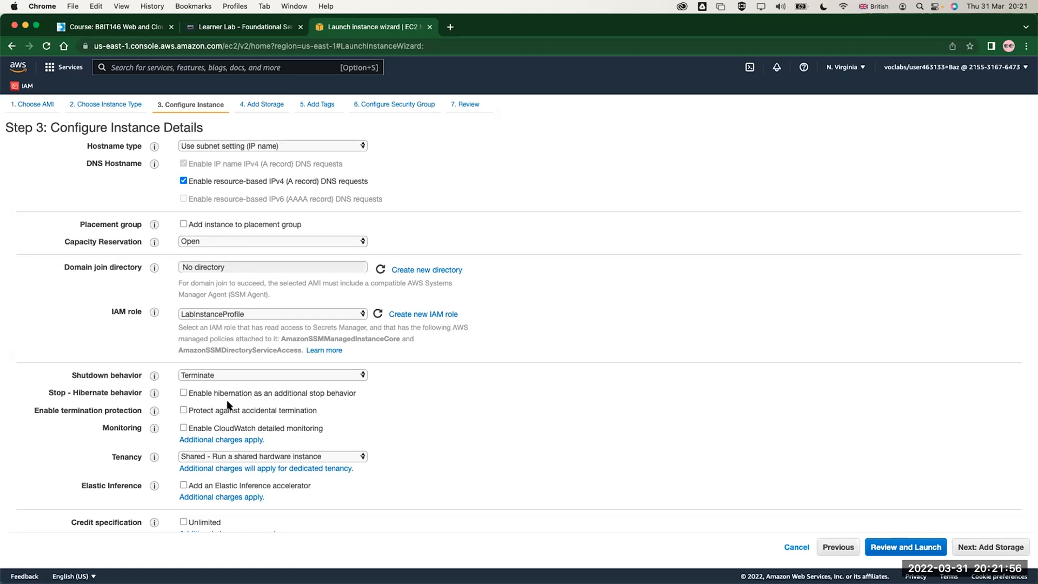
Enable protection against accidental termination, and turn CloudWatch detailed monitoring on and off again
click(185, 411)
click(183, 428)
click(184, 427)
Try the Dedicated host and Dedicated instance tenancy options and return the tenancy to Shared - Run a shared hardware instance
scroll(270, 431, down, 2)
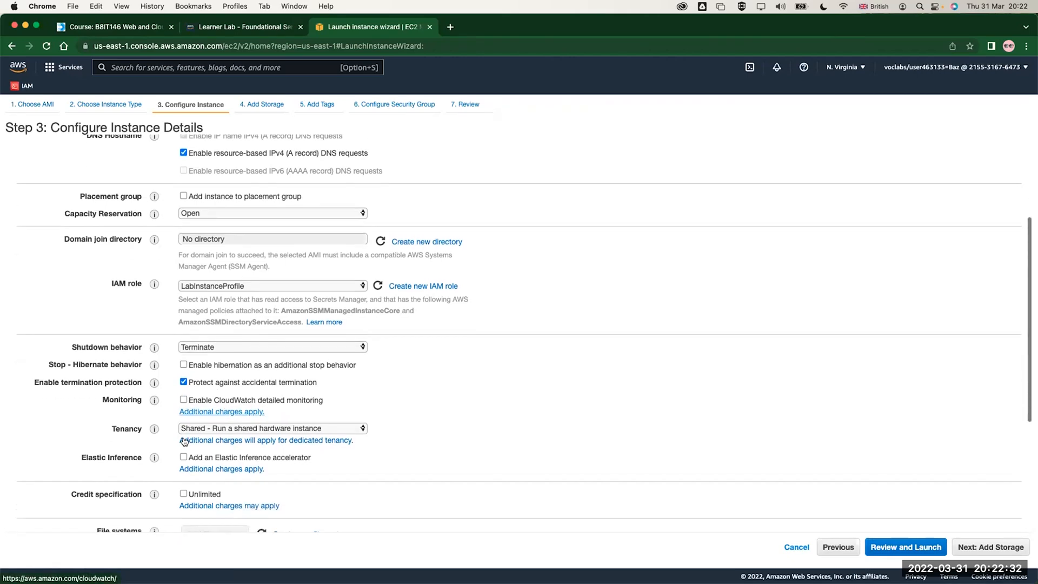
click(206, 428)
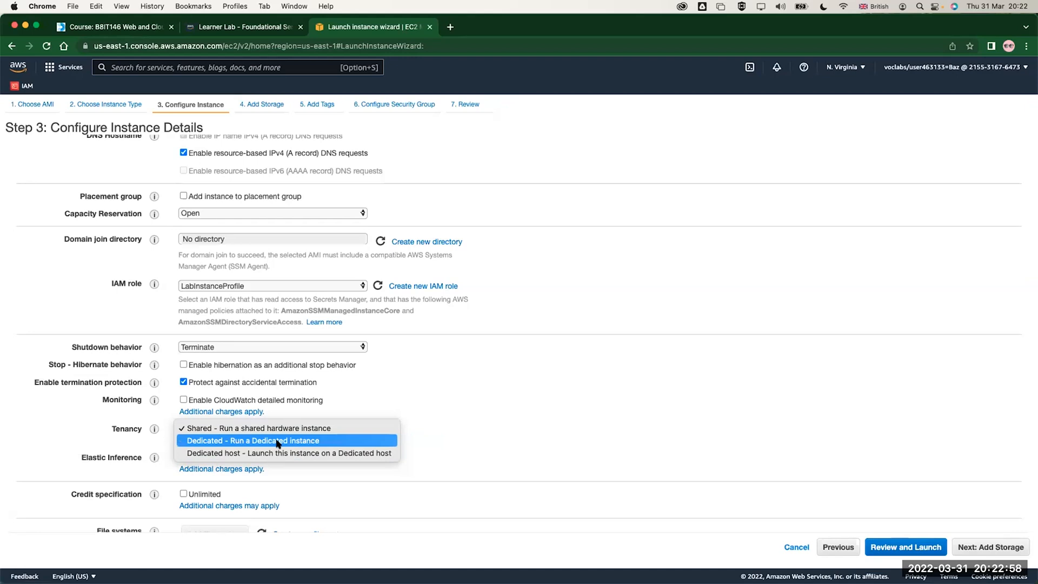
click(207, 454)
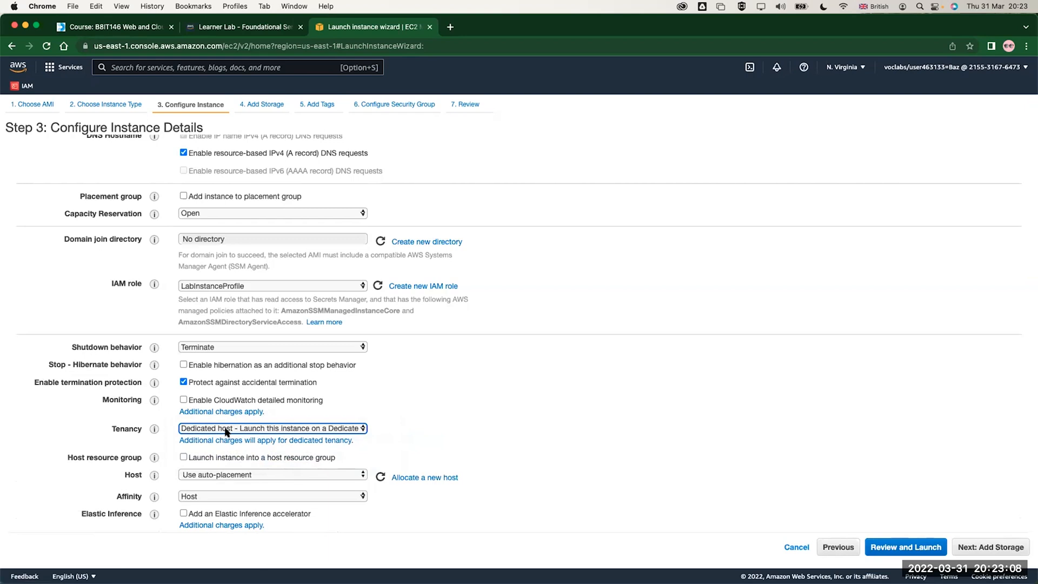
click(227, 430)
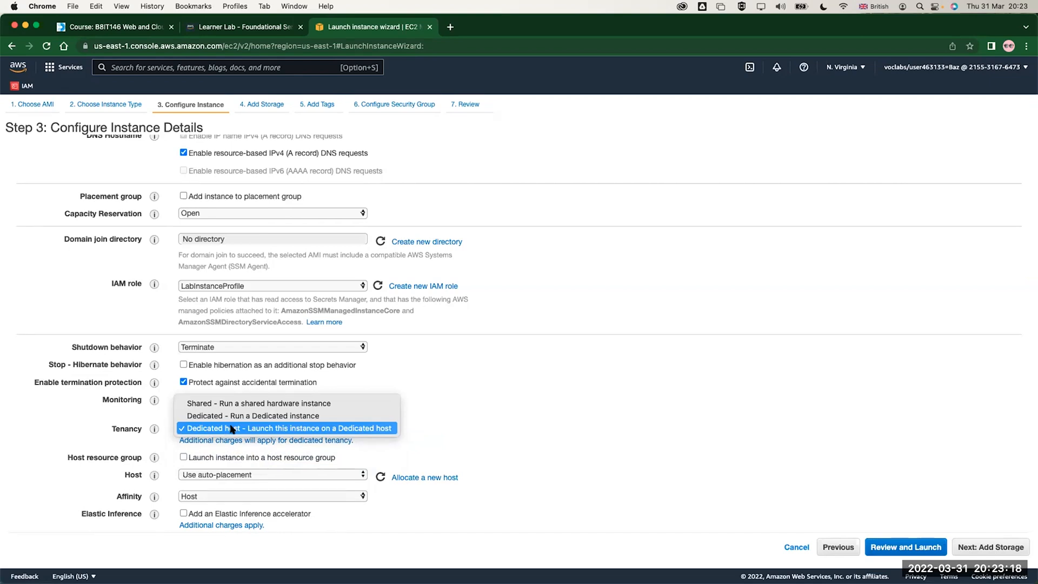
click(233, 416)
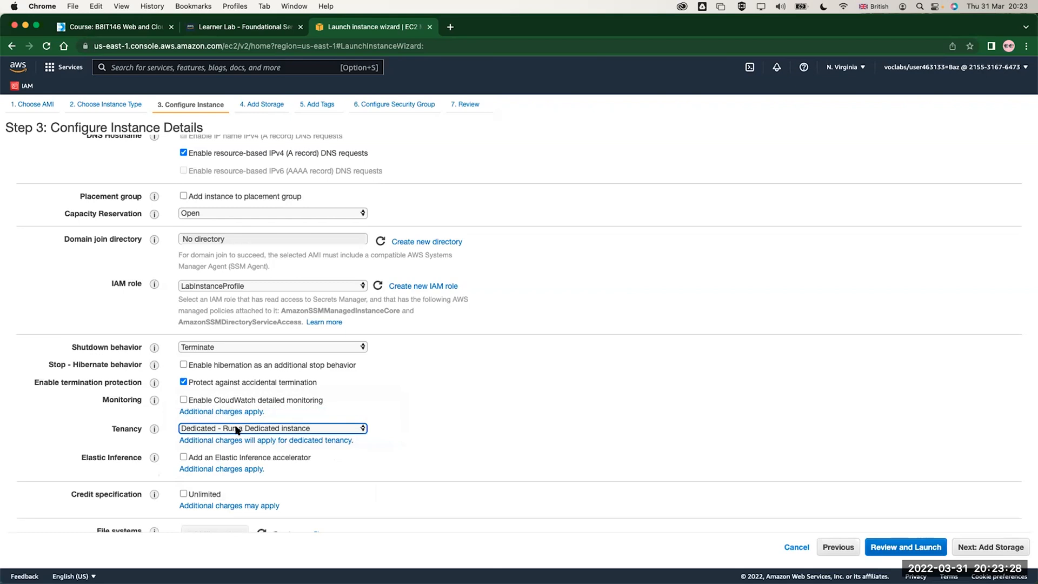
click(236, 428)
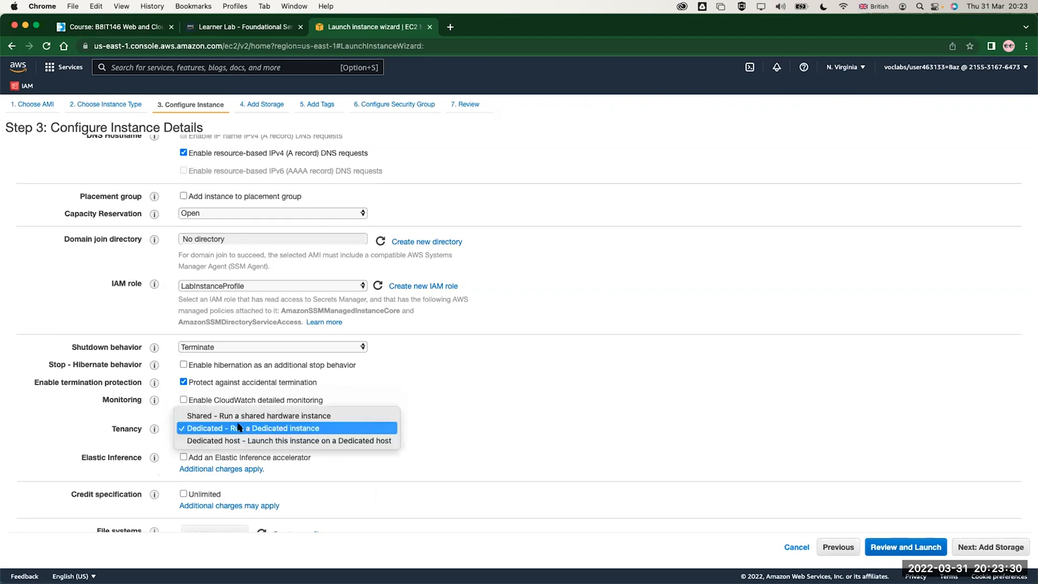
click(237, 416)
Examine the option to add an Elastic Inference accelerator
scroll(236, 422, down, 2)
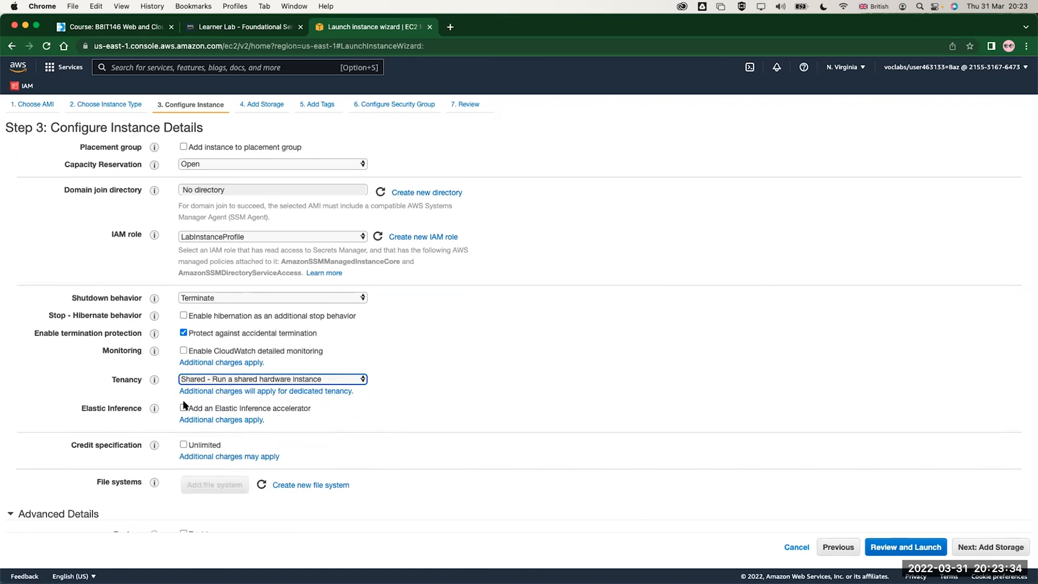
click(234, 404)
drag(311, 406, 215, 409)
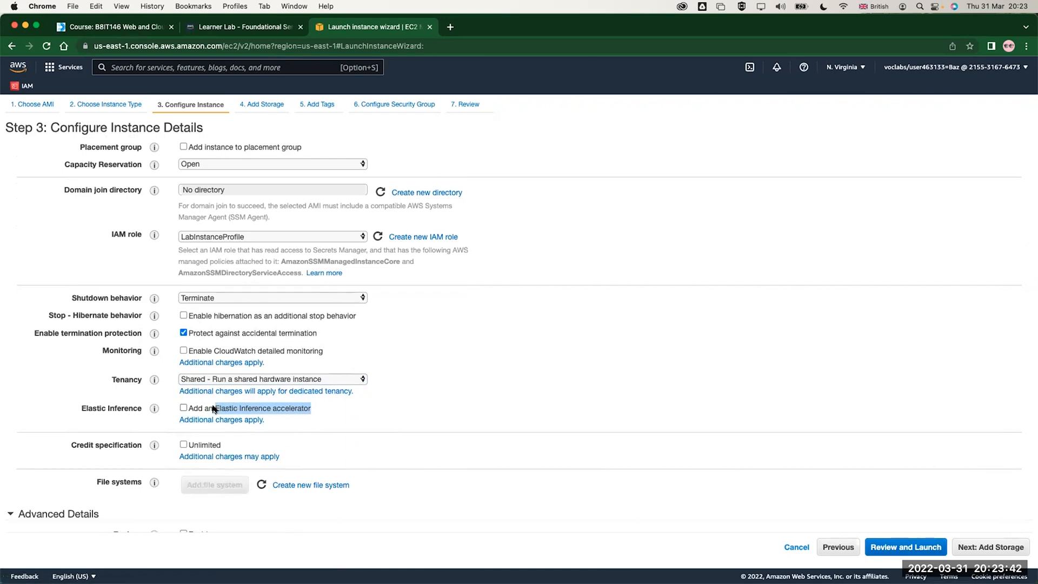
Paste the startup script into the user data as text, updating yum, installing and starting httpd, and writing a "Hello world from your web server!" page
scroll(214, 409, down, 3)
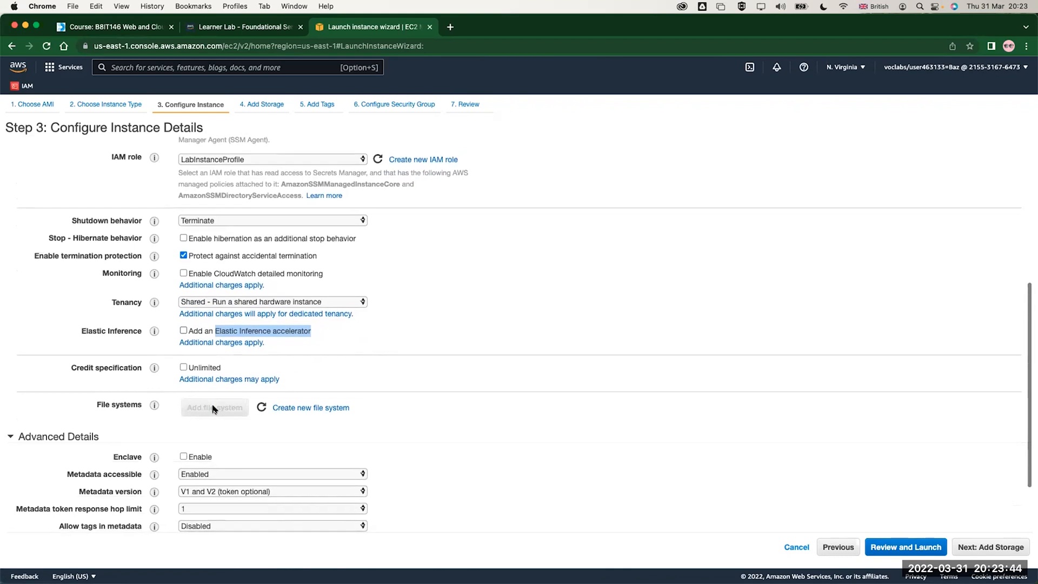
scroll(214, 409, down, 3)
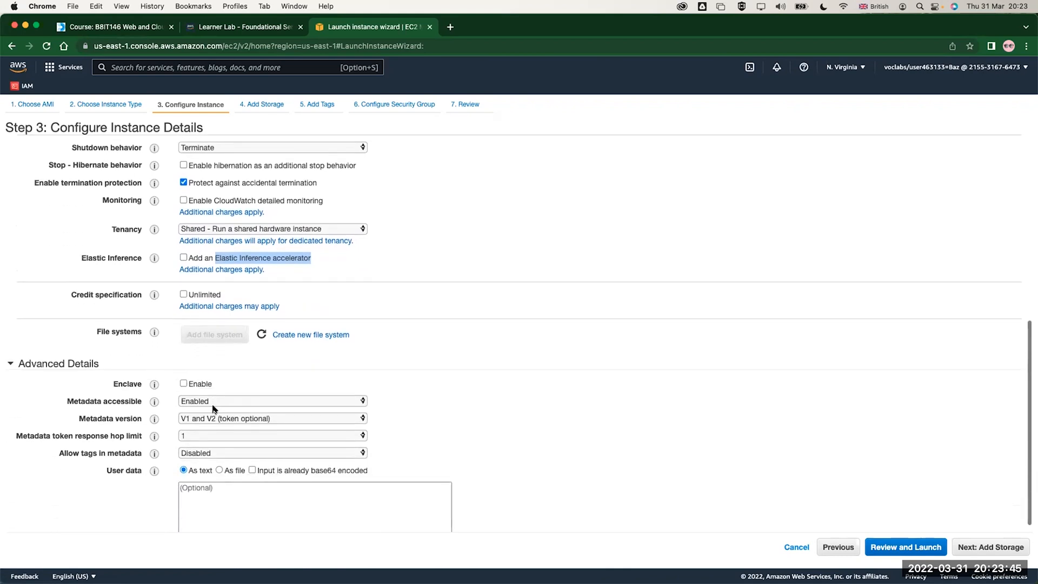
click(204, 481)
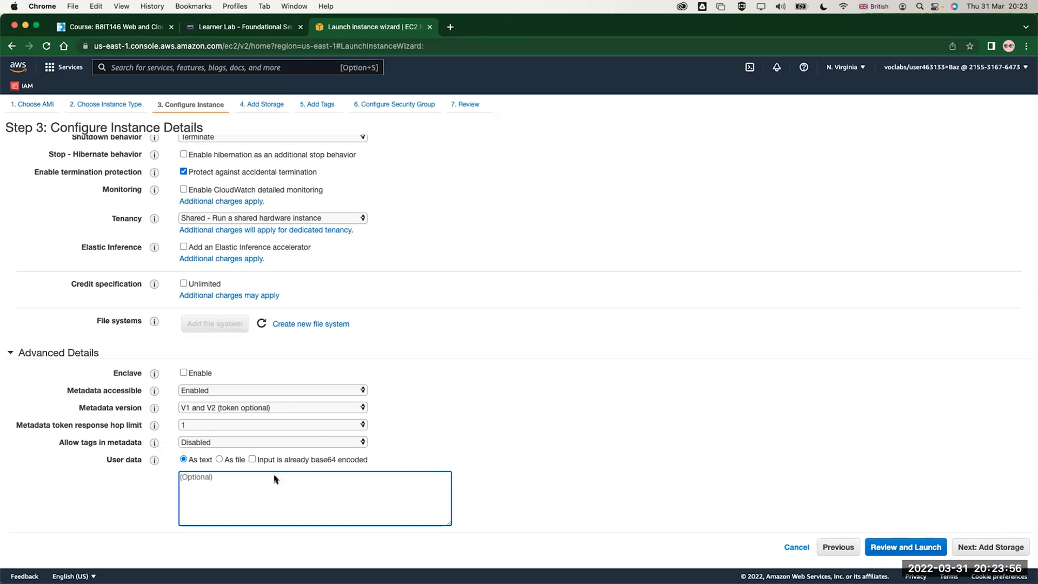
mouse_move(884, 567)
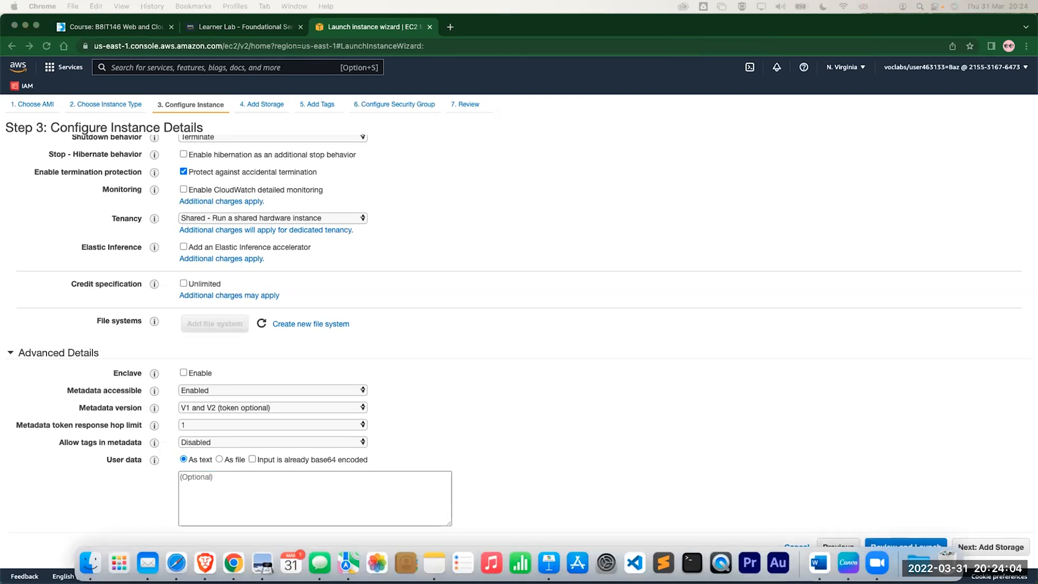
click(346, 511)
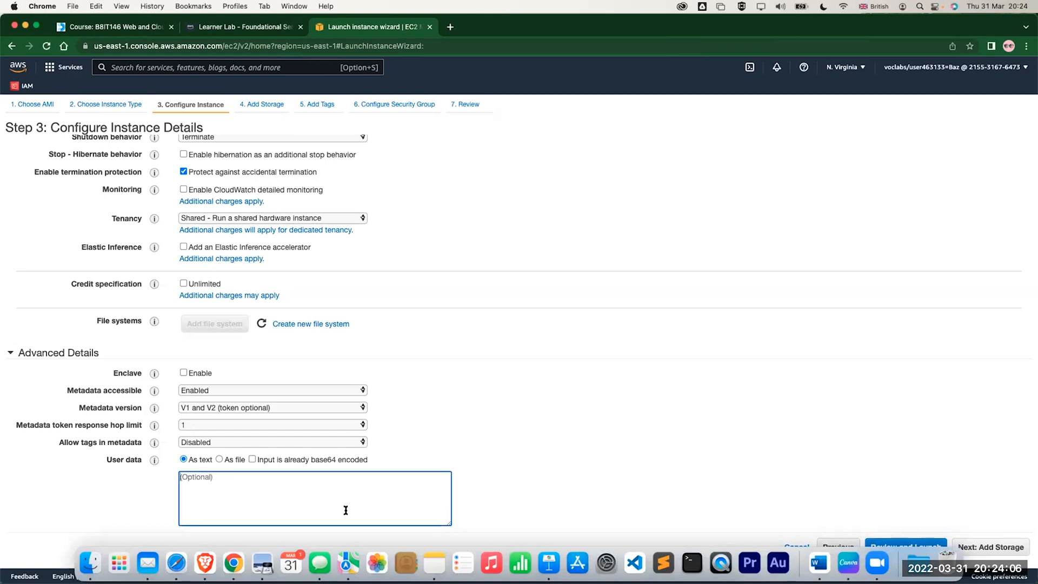
text(yum -y update yum -y install httpd systemctl enable httpd systemctl start httpd echo '<html>Hello world from your web server!</html>' > /var/www/html/index.html)
Insert #!/bin/bash as a new first line above "yum -y update" in the user data script and check the rest of it
key(Up)
key(Up)
key(Up)
key(Up)
key(Up)
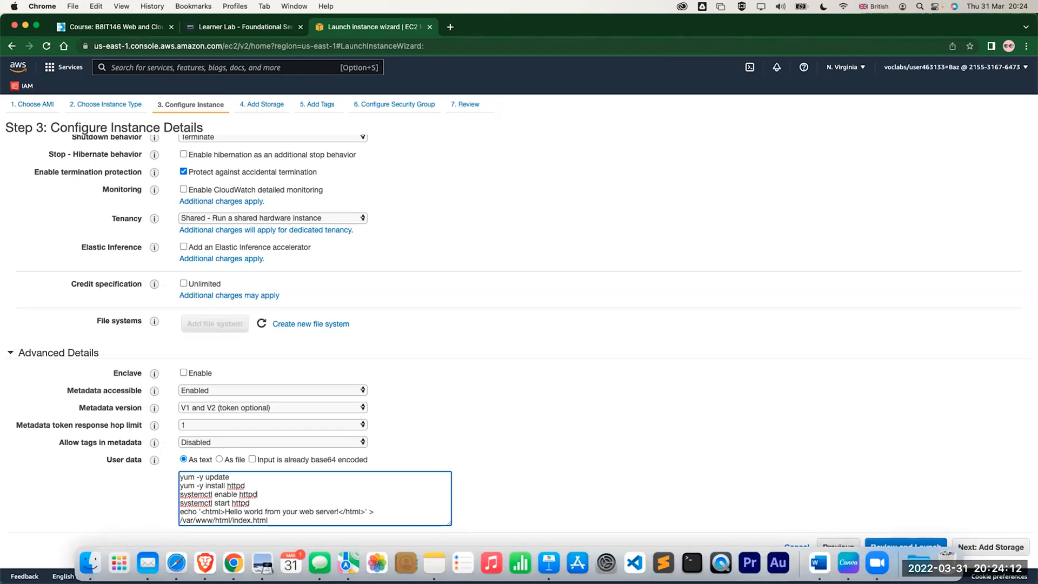
key(Up)
key(Return)
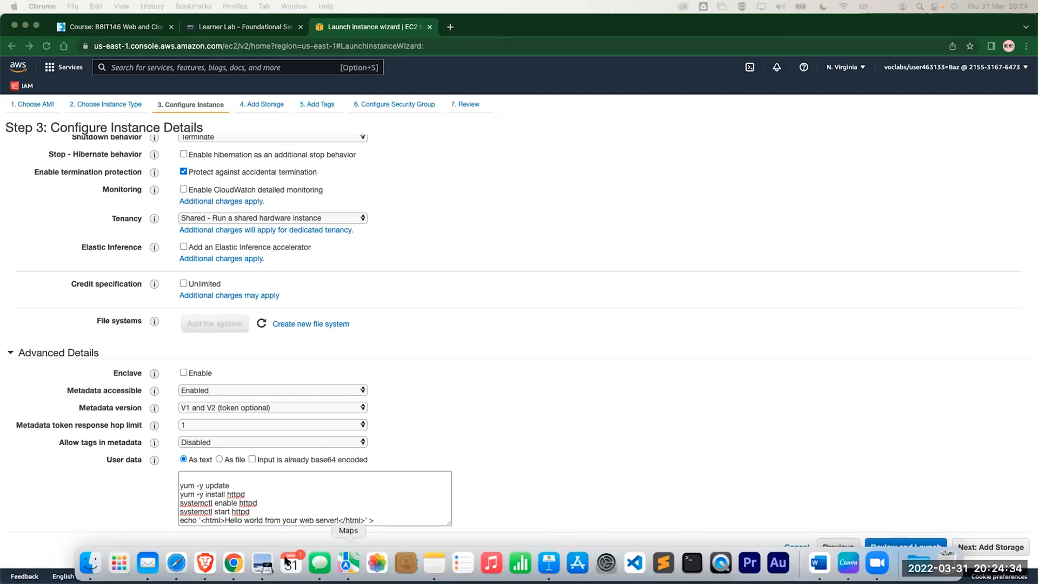
click(194, 477)
text(#!/bin/bash)
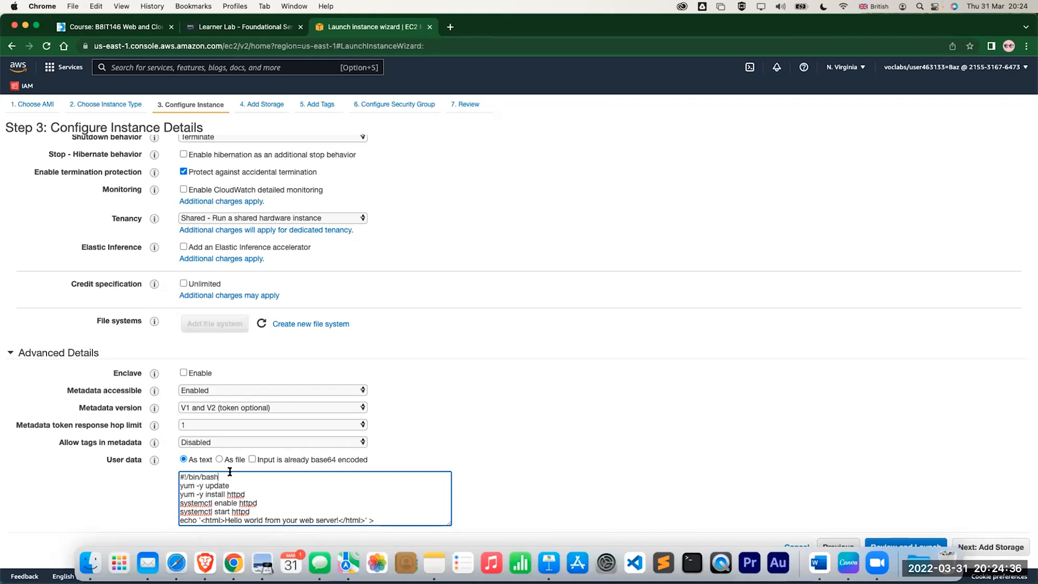
scroll(315, 473, down, 1)
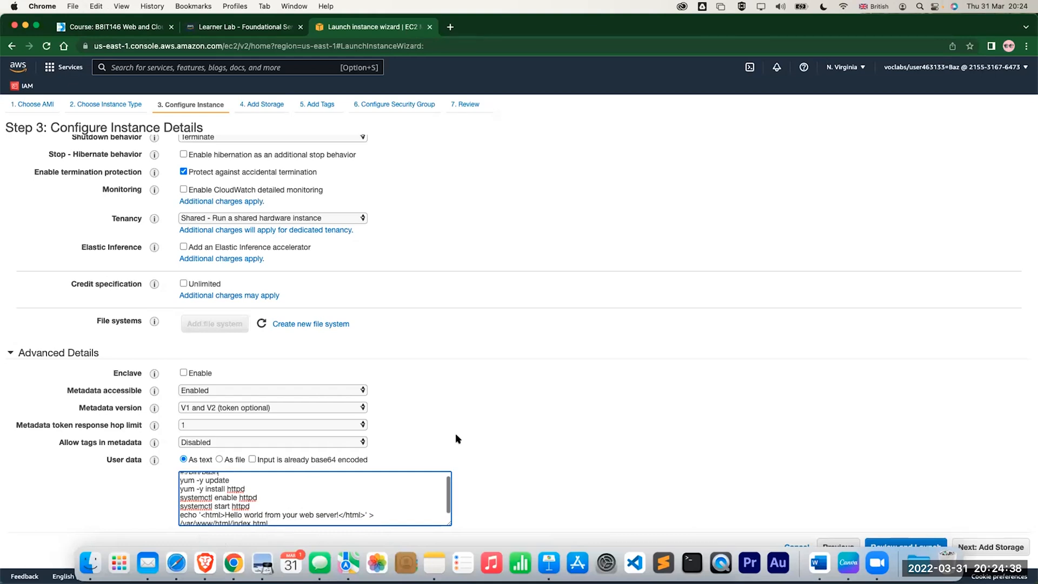
scroll(455, 433, down, 1)
click(592, 382)
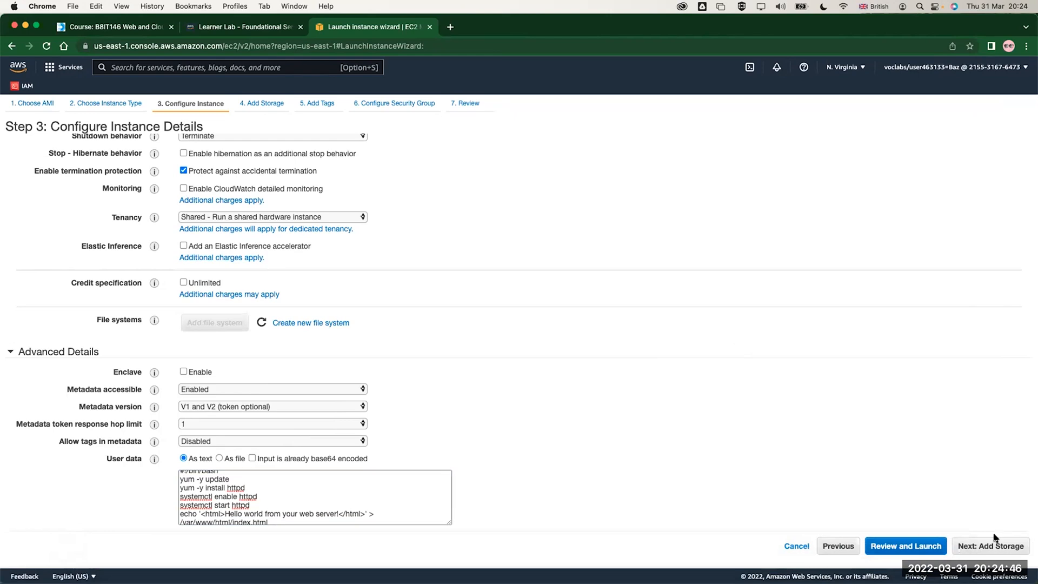
Proceed to the storage settings and examine the volume types offered for the root volume
click(990, 547)
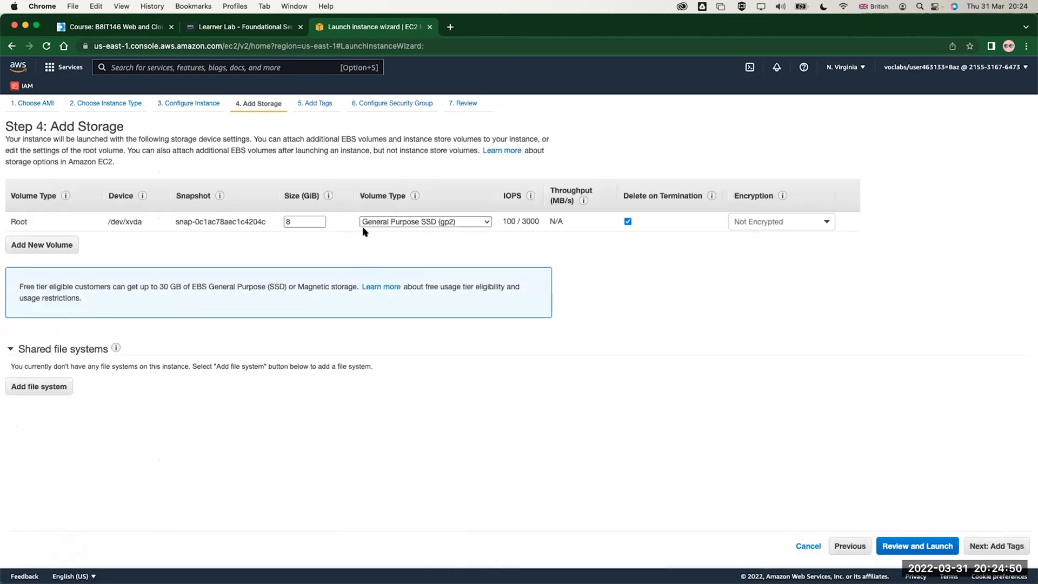
click(382, 226)
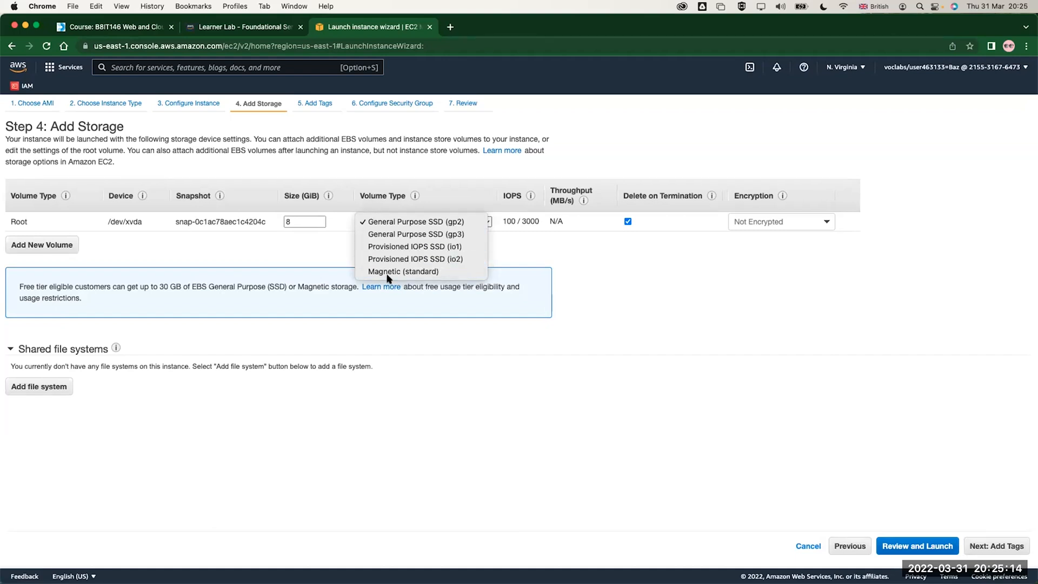
click(158, 246)
Try adding a second EBS volume, look through its volume type options, and remove it again
click(52, 244)
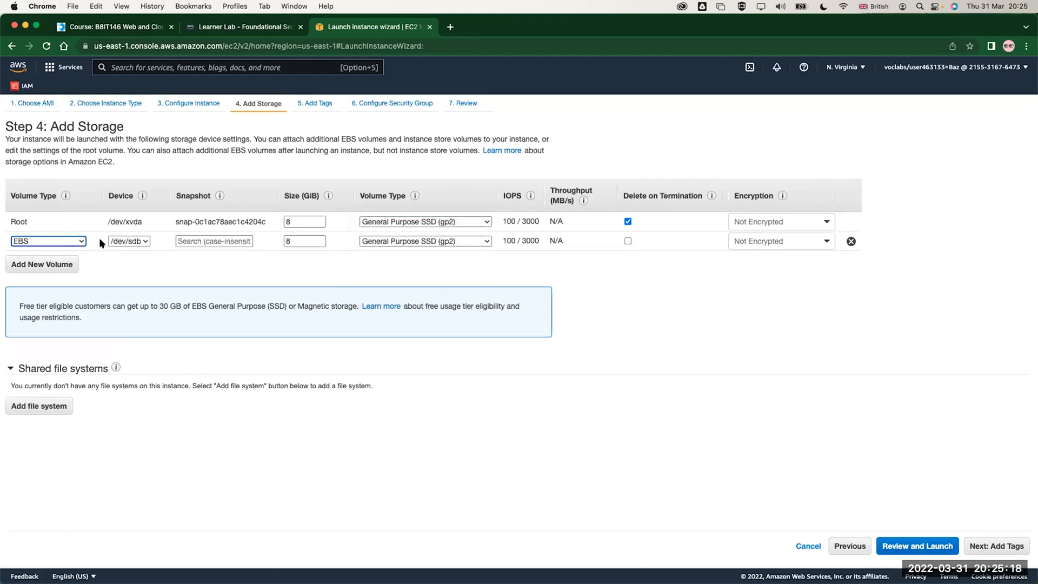
click(47, 240)
click(43, 240)
click(47, 239)
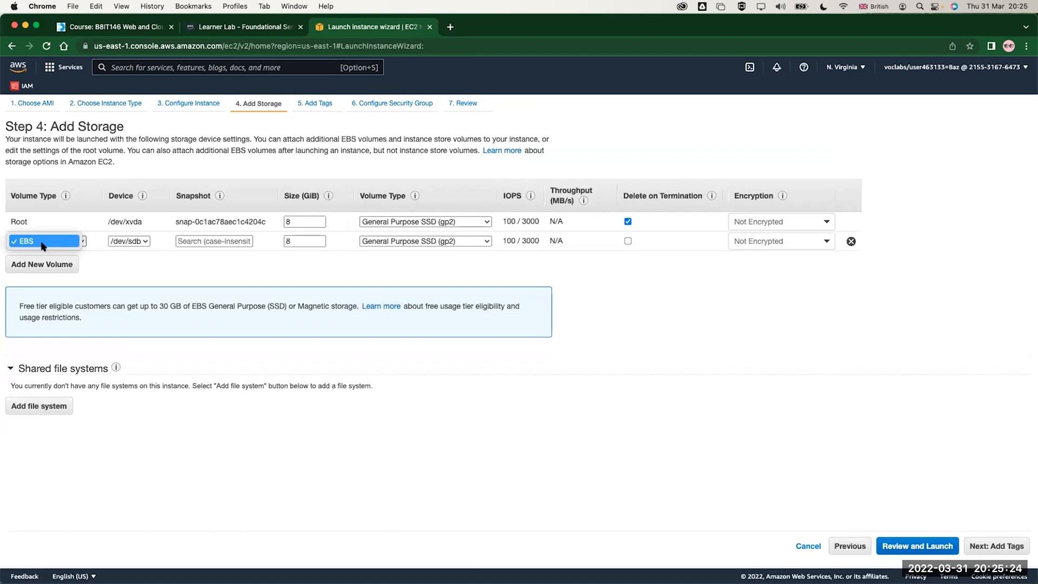
click(42, 245)
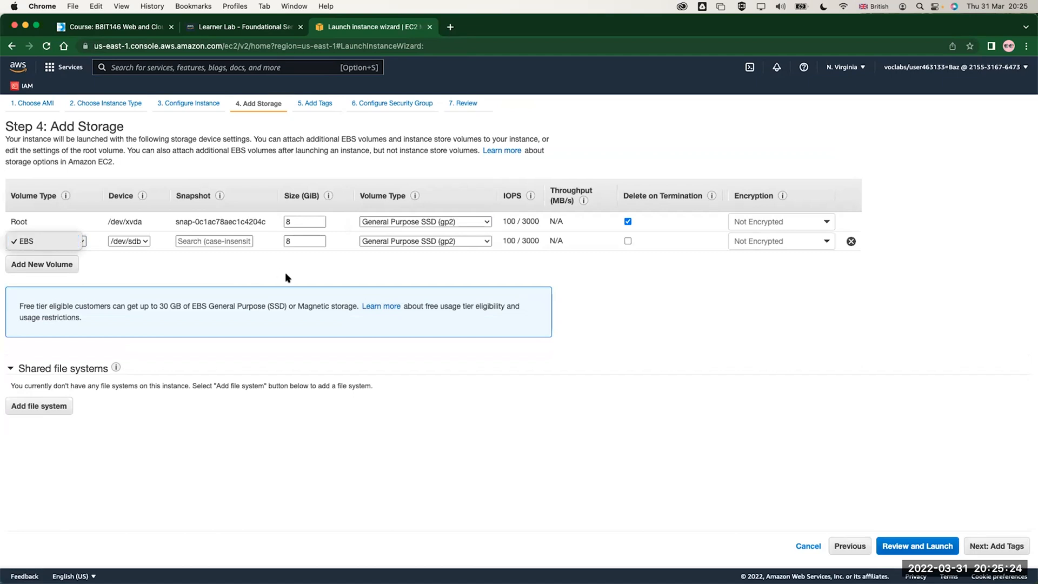
click(377, 240)
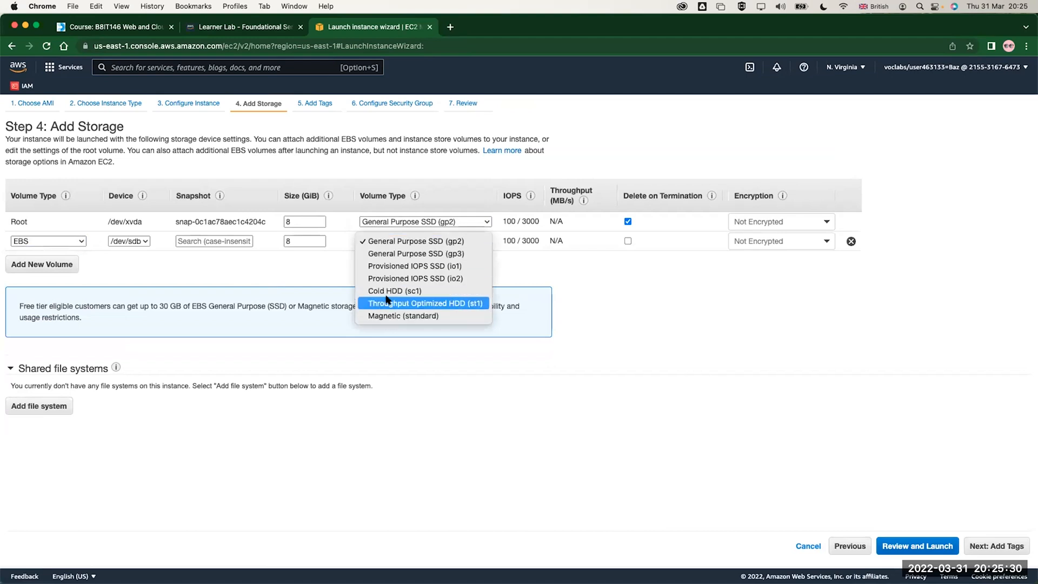
click(254, 301)
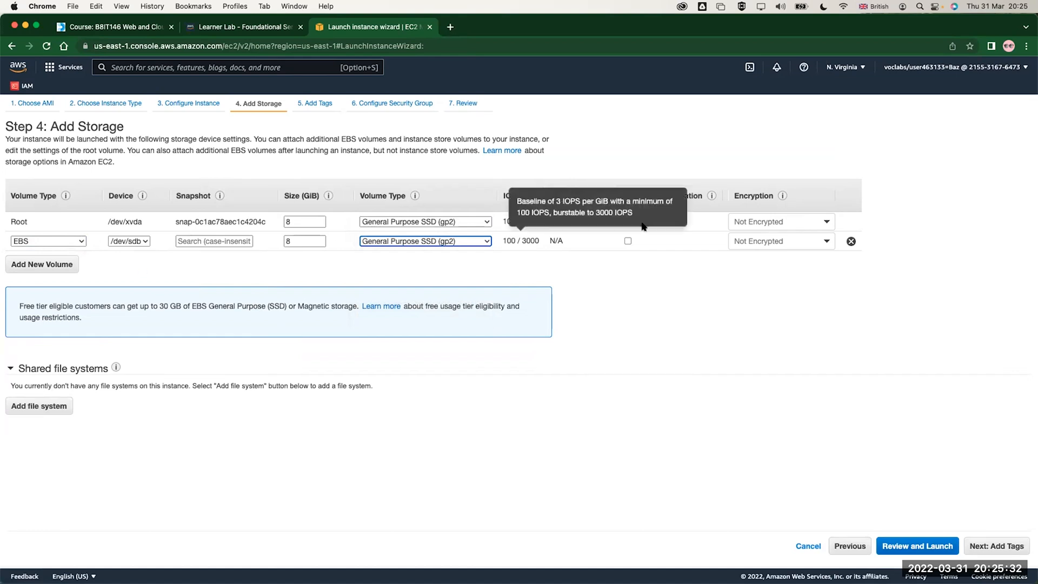
click(850, 241)
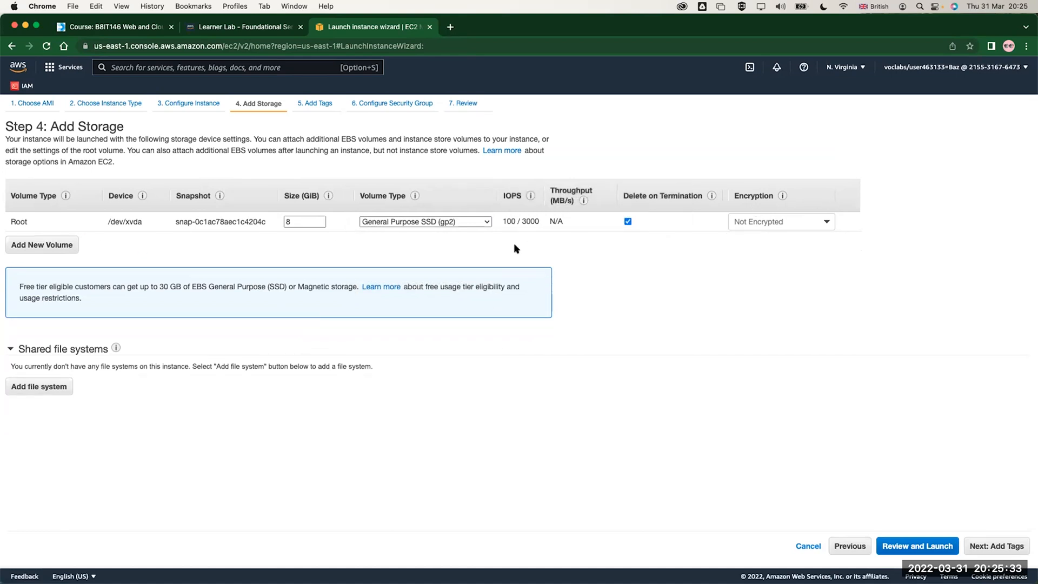
Review the root volume's type options and its device name
click(432, 229)
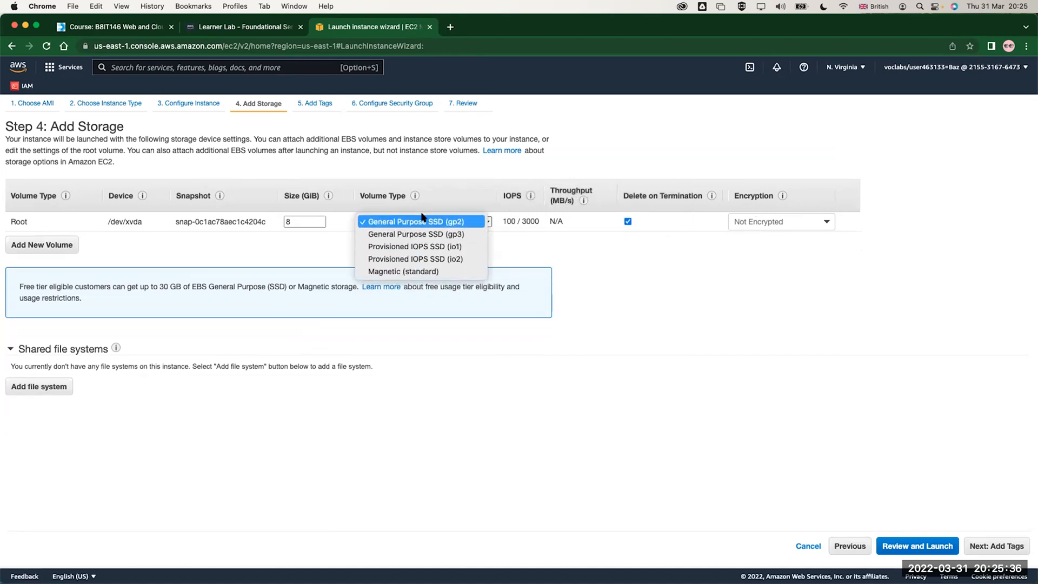
click(94, 219)
triple_click(112, 221)
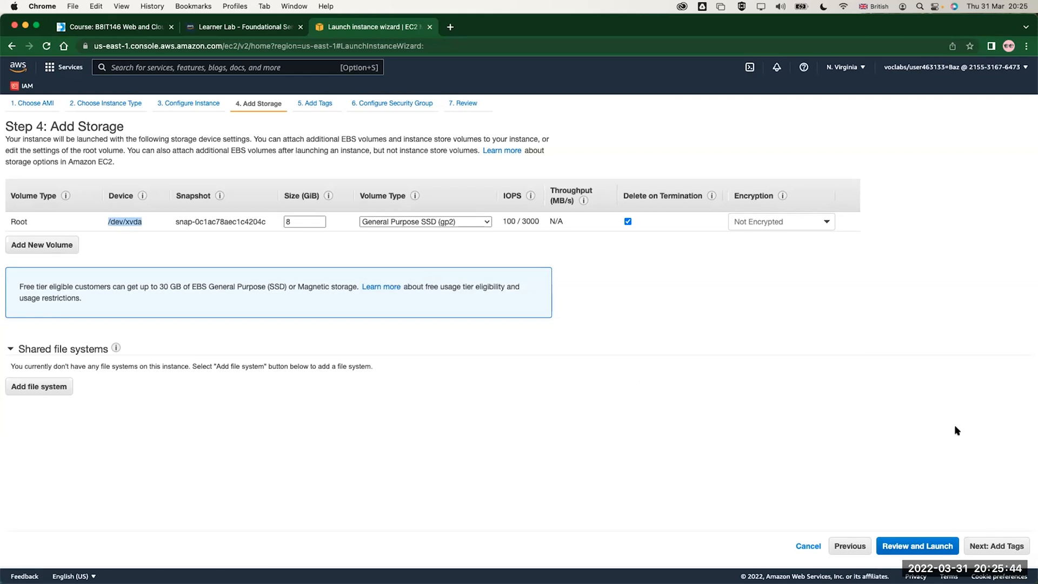
Add a tag with key Name and value Demo VM, and proceed to the security group settings
click(994, 538)
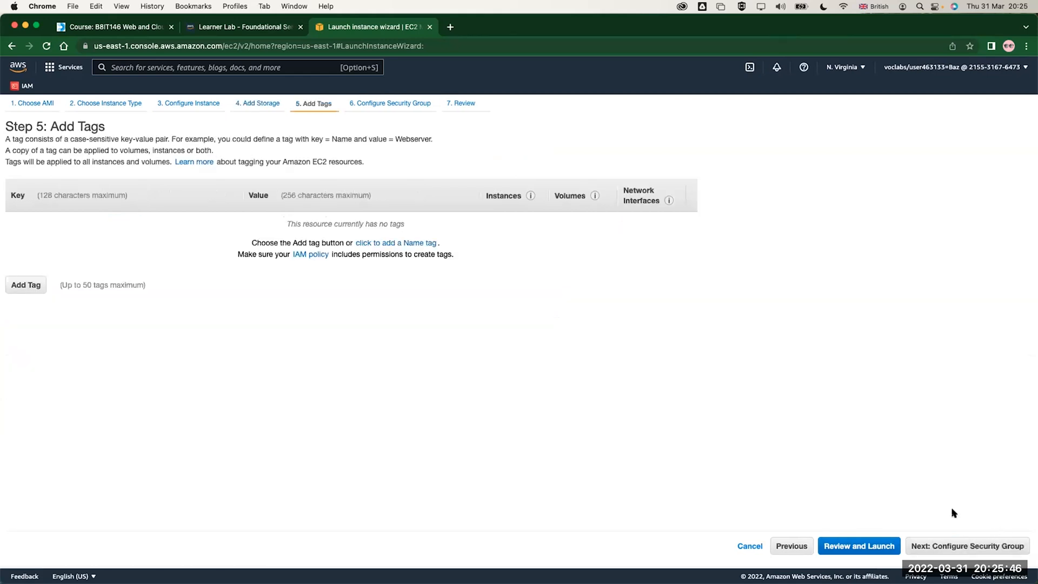
click(25, 285)
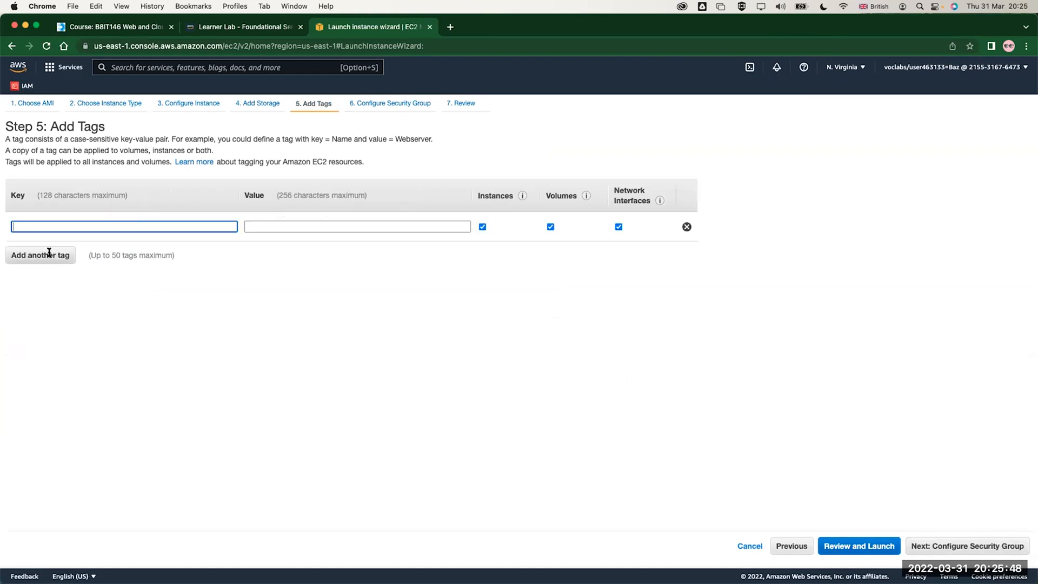
text(Name)
key(Tab)
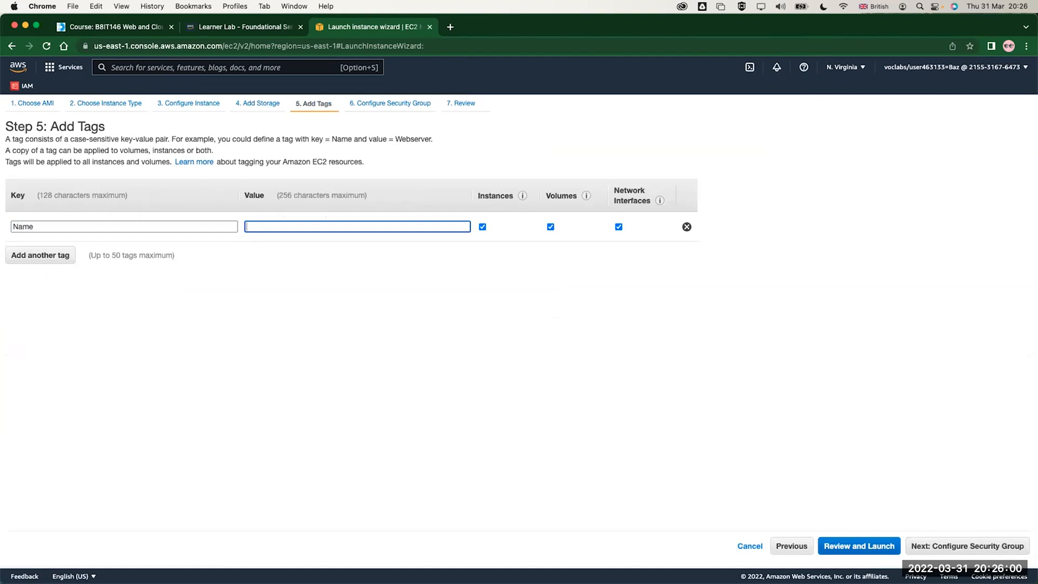
text(Demo)
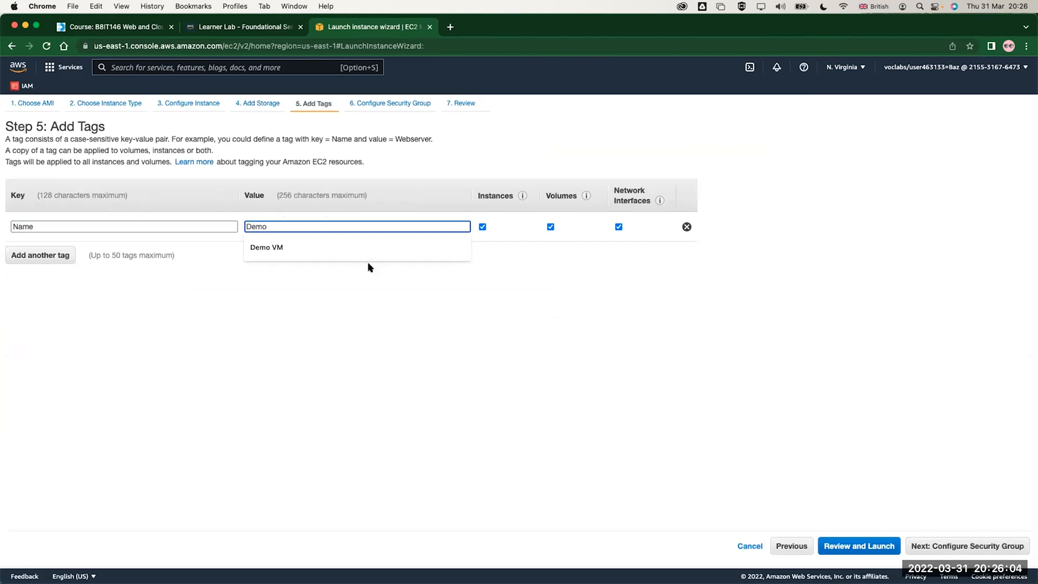
click(319, 248)
click(941, 547)
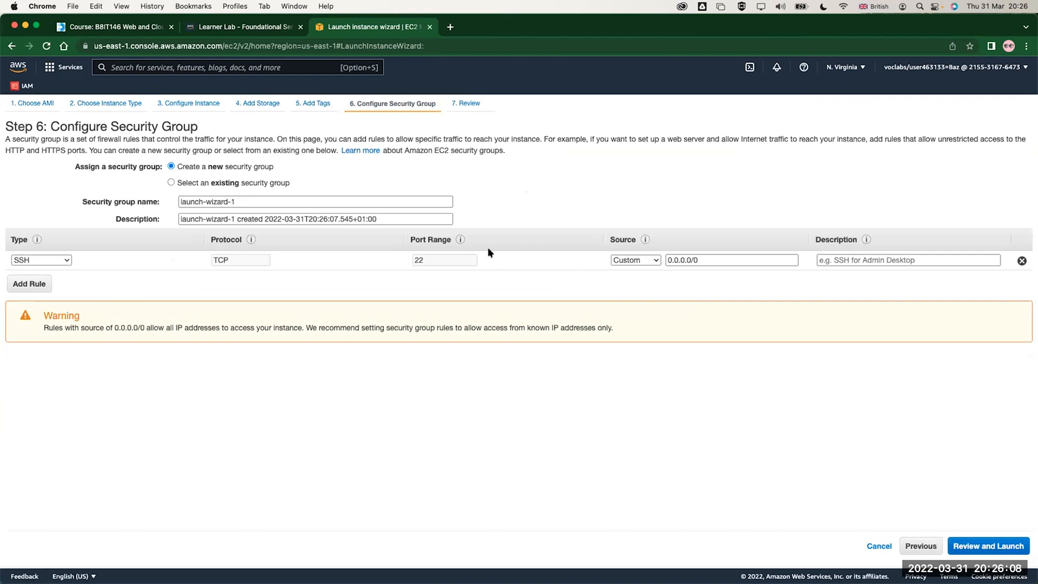
View the inbound rules of the existing default security group and return to creating a new security group
click(234, 184)
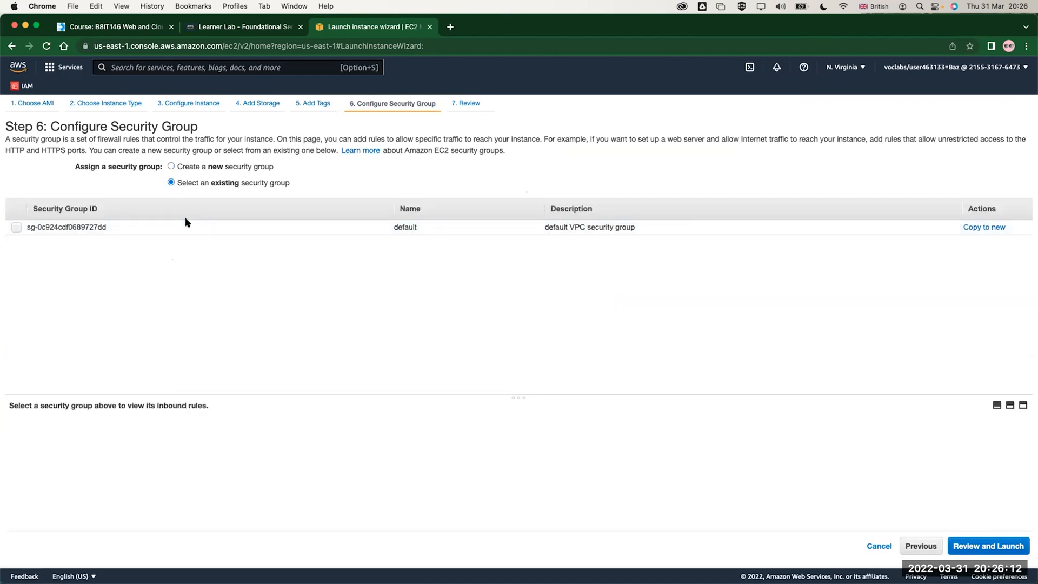
click(289, 224)
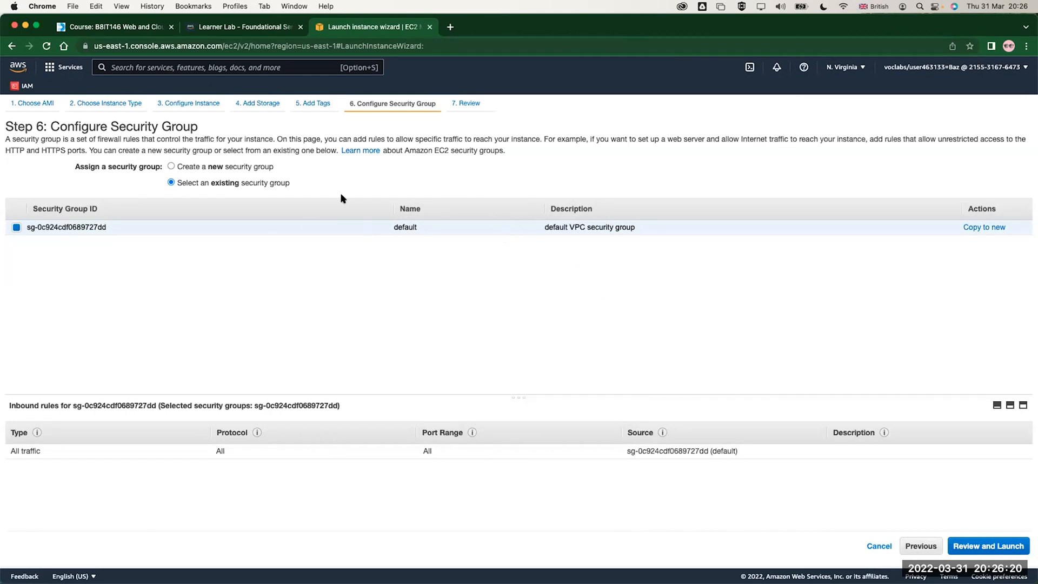
click(171, 167)
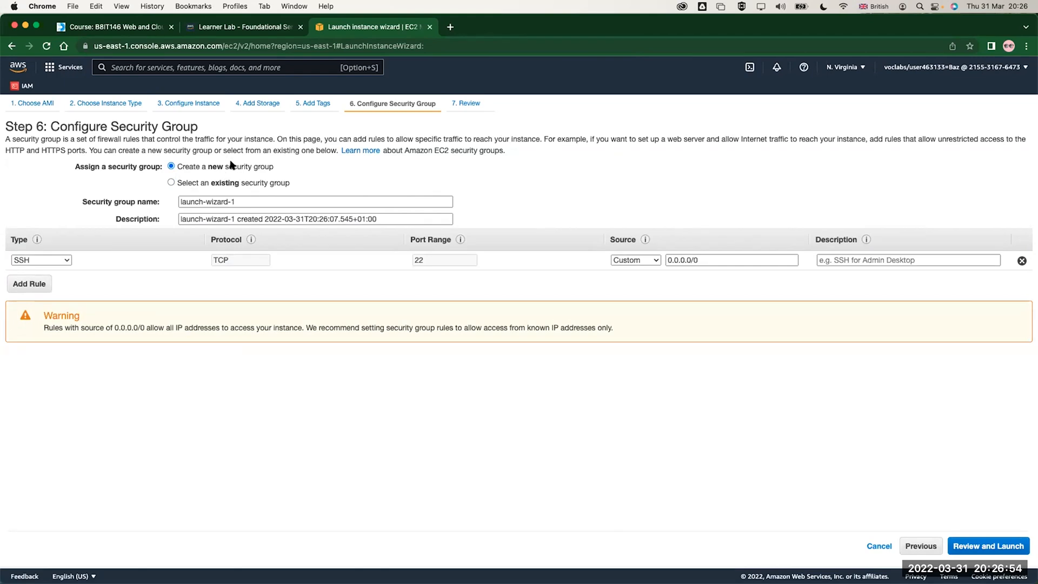
Name the new security group Web SG and set its description to "Allow HTTP port"
triple_click(235, 202)
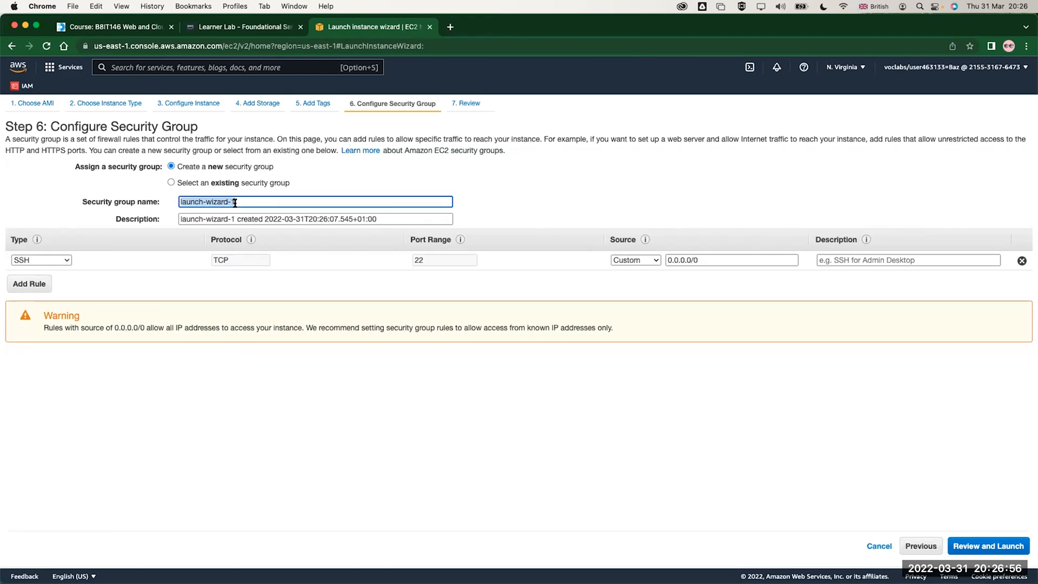
text(Web SG)
triple_click(249, 214)
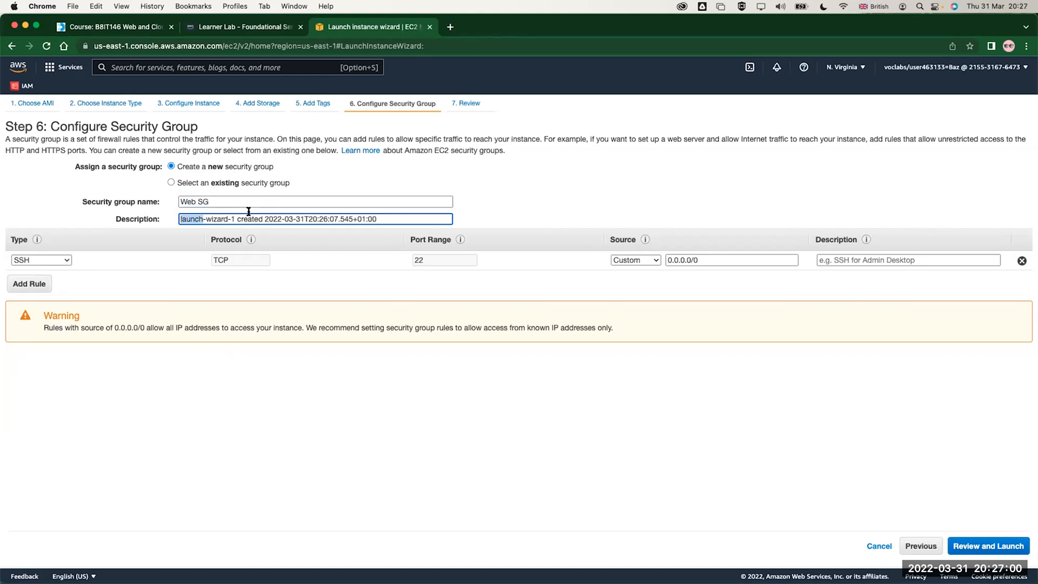
key(BackSpace)
text(Allow)
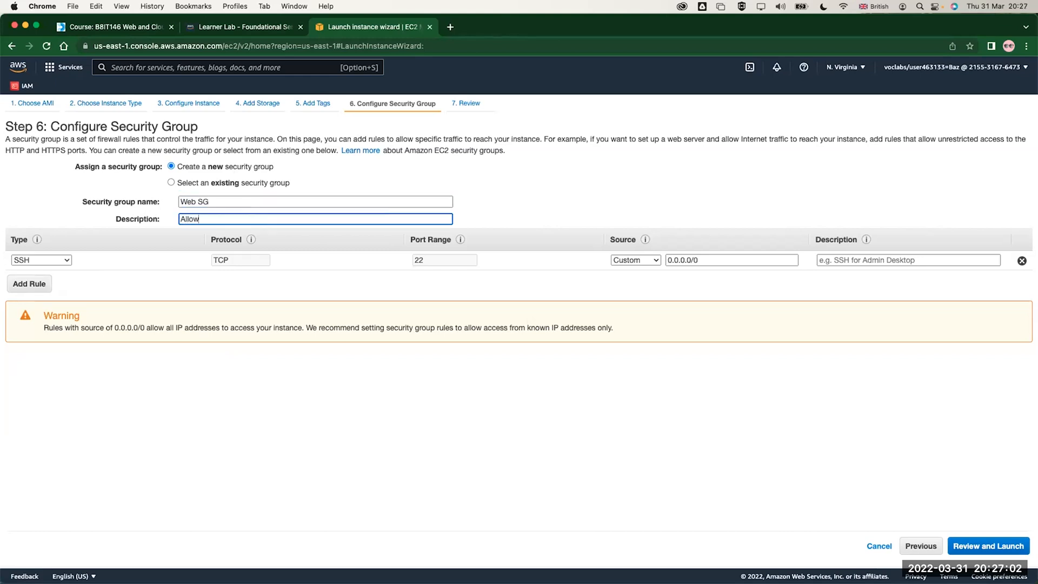
text( HTTP)
Add an HTTP rule to the security group, remove the SSH rule, and proceed to the launch review
click(35, 283)
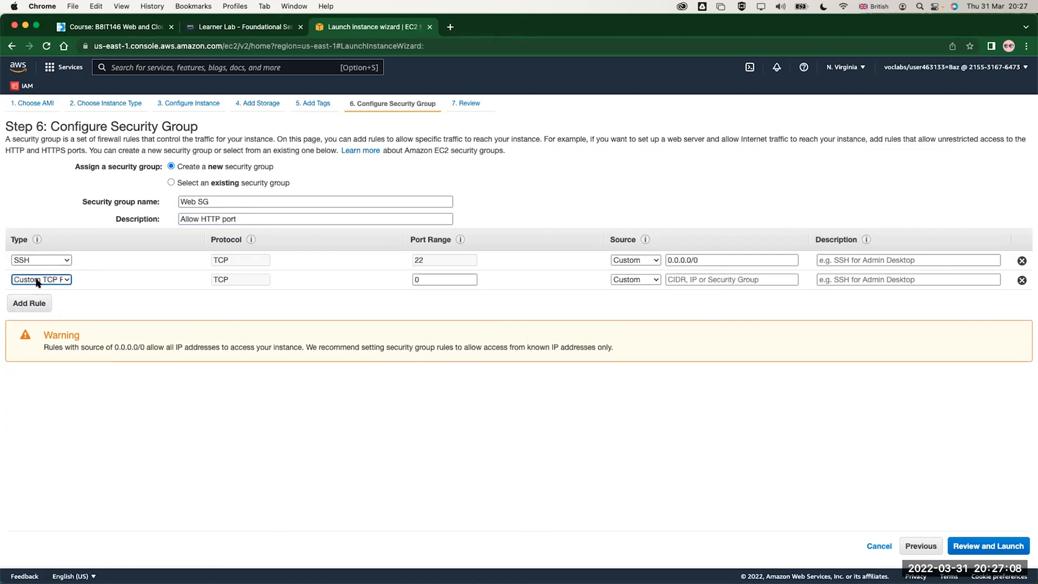
click(42, 280)
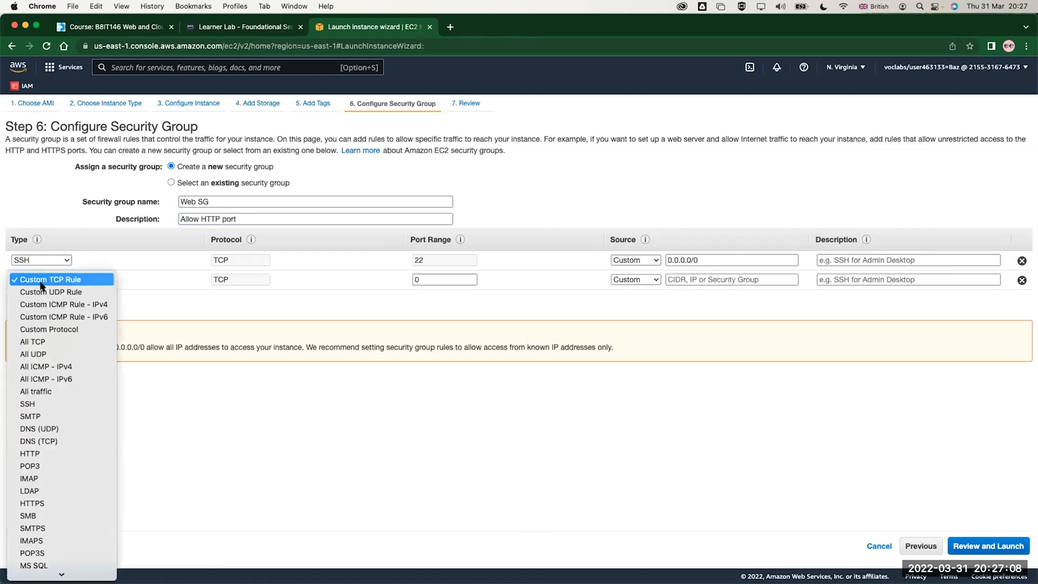
click(51, 453)
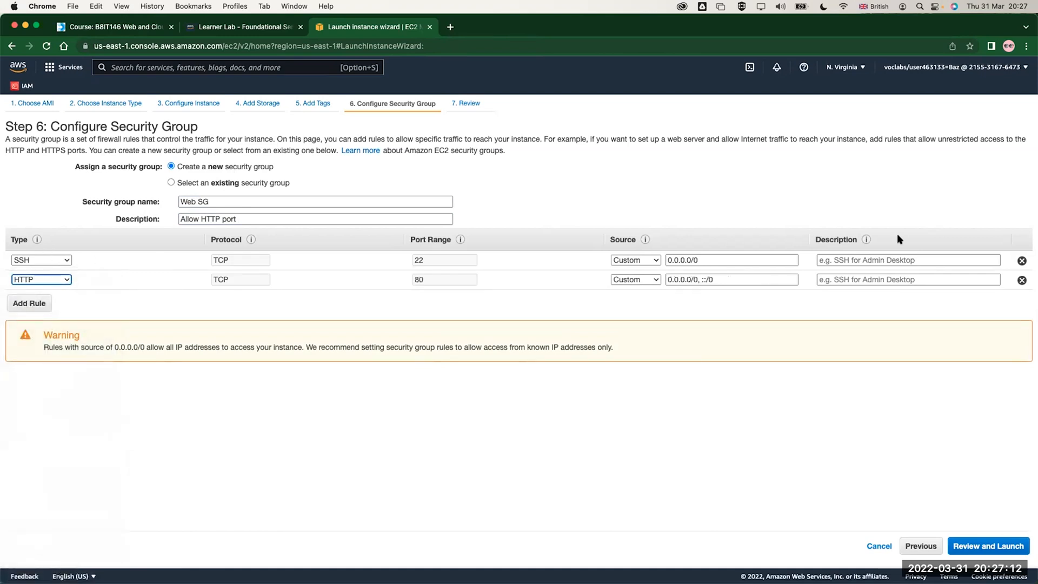
click(1021, 260)
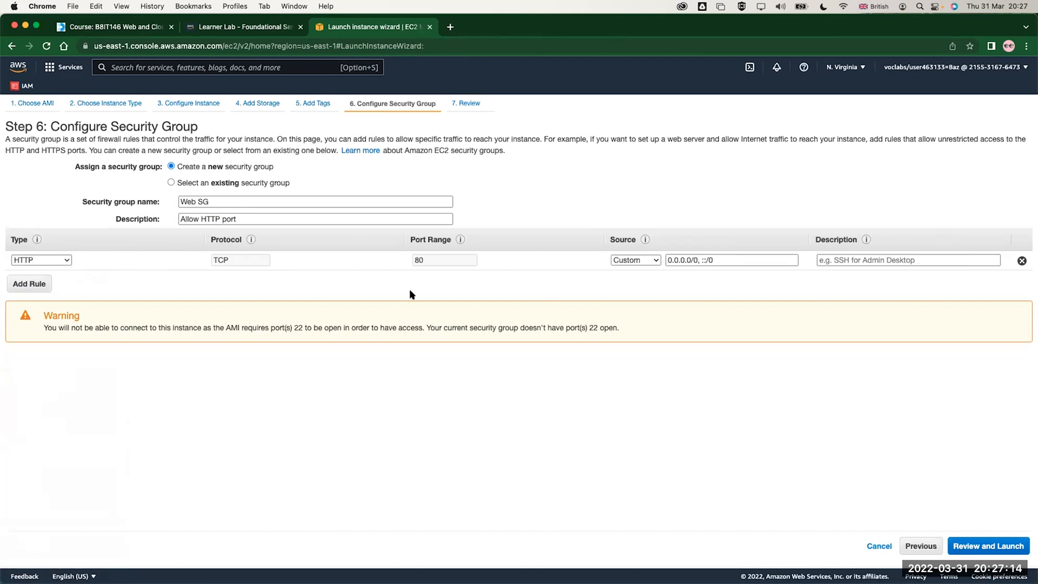
click(984, 545)
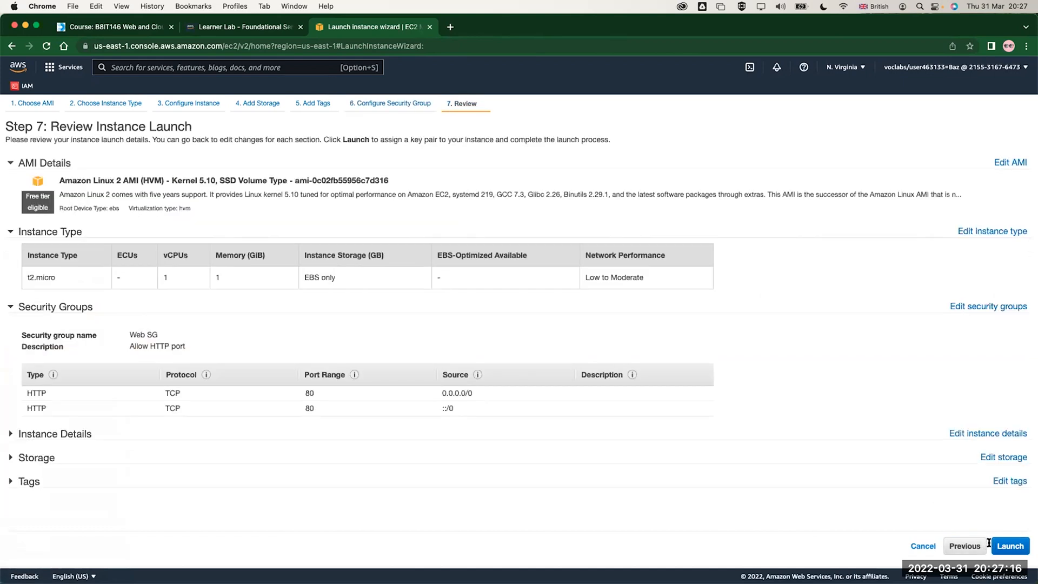
Launch from the review and create a new RSA key pair named demo, downloading its private key file
click(999, 547)
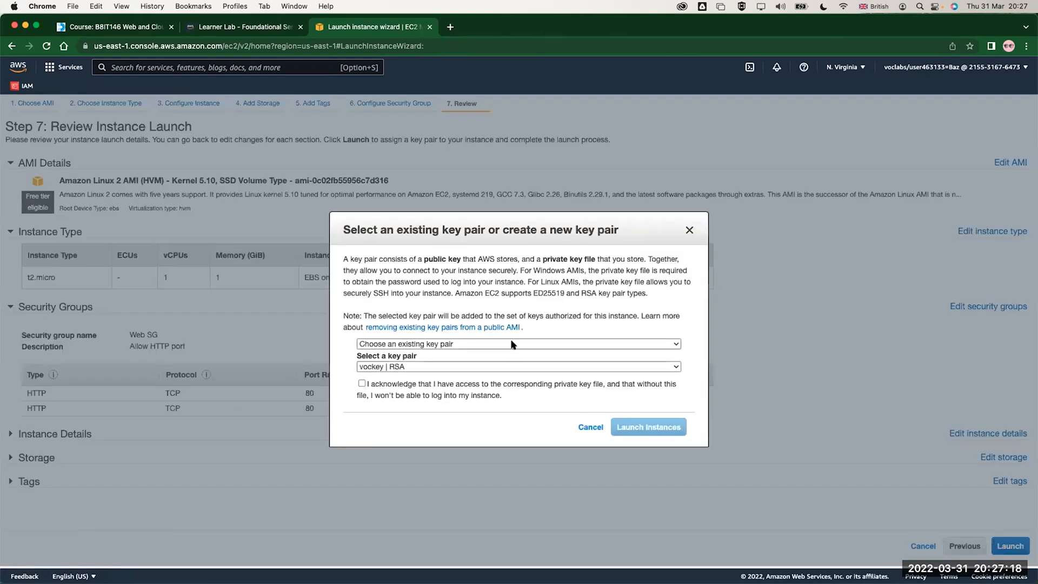
click(452, 368)
click(448, 350)
click(442, 344)
click(429, 356)
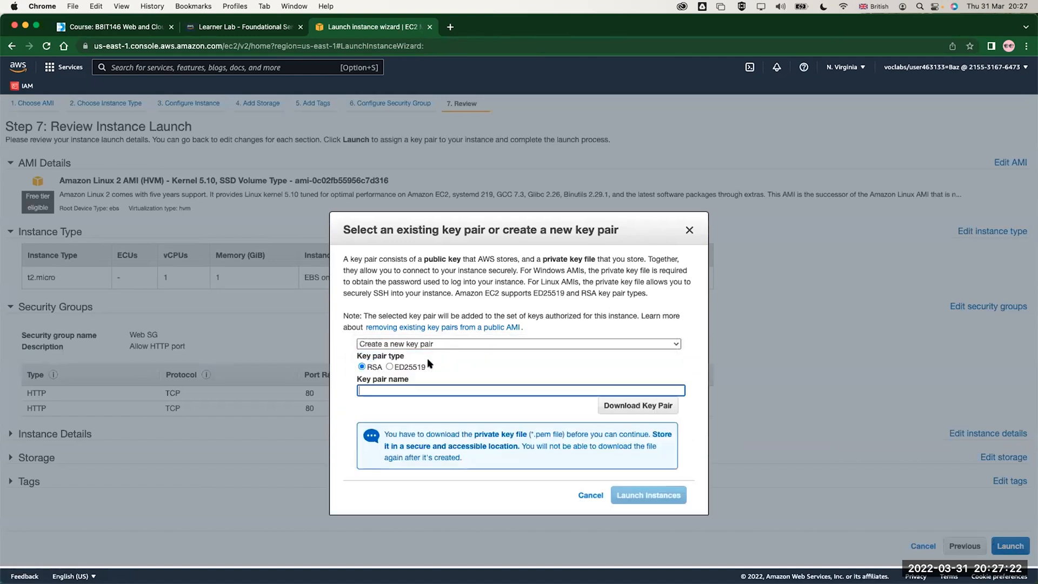
click(388, 366)
click(360, 365)
click(377, 389)
text(demo)
click(638, 405)
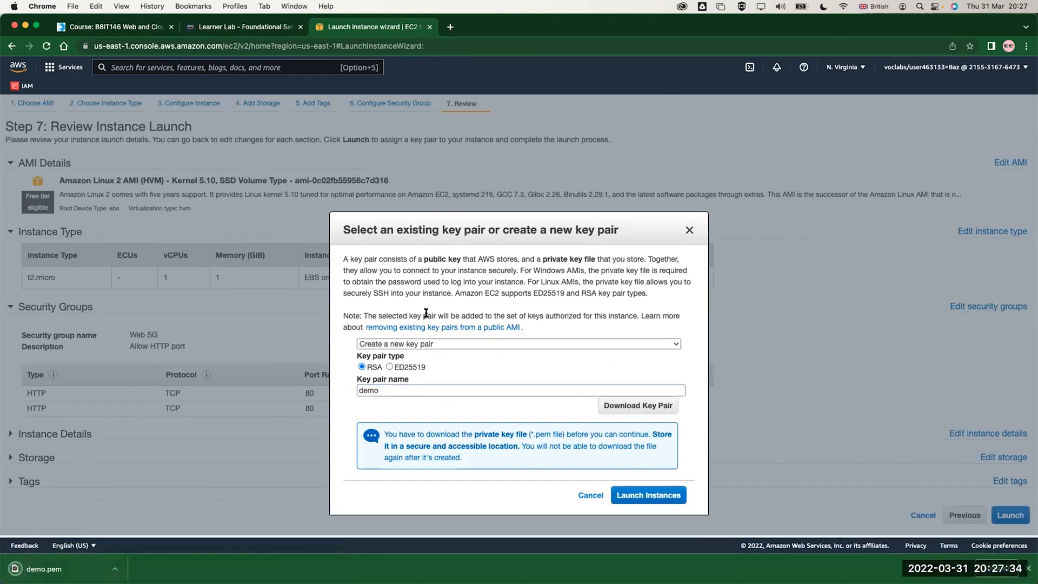
Create an ED25519 key pair, renaming it from demo to demo1, and download its private key file
click(389, 367)
click(637, 410)
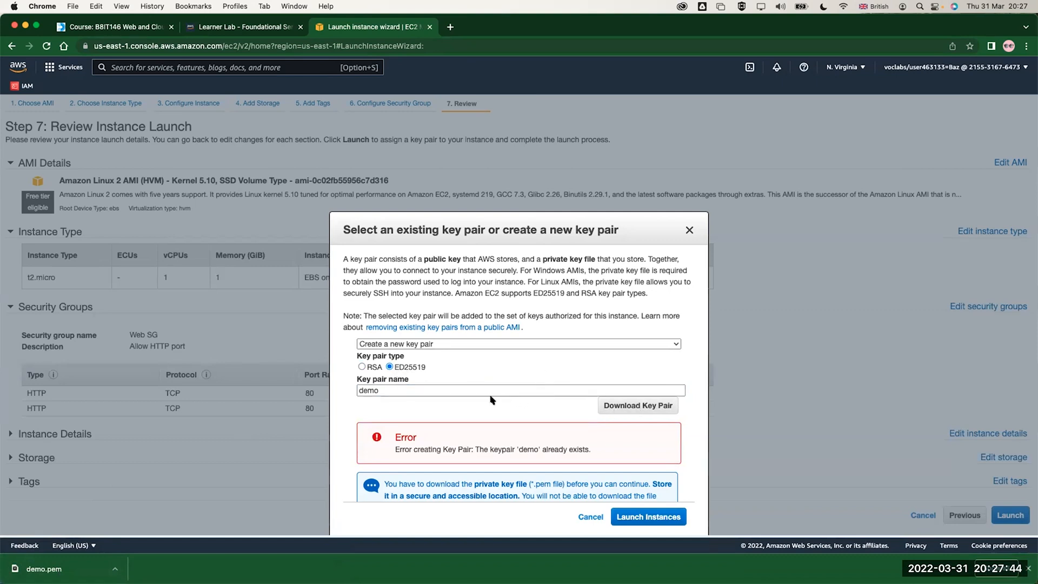
click(419, 386)
text(1)
click(669, 411)
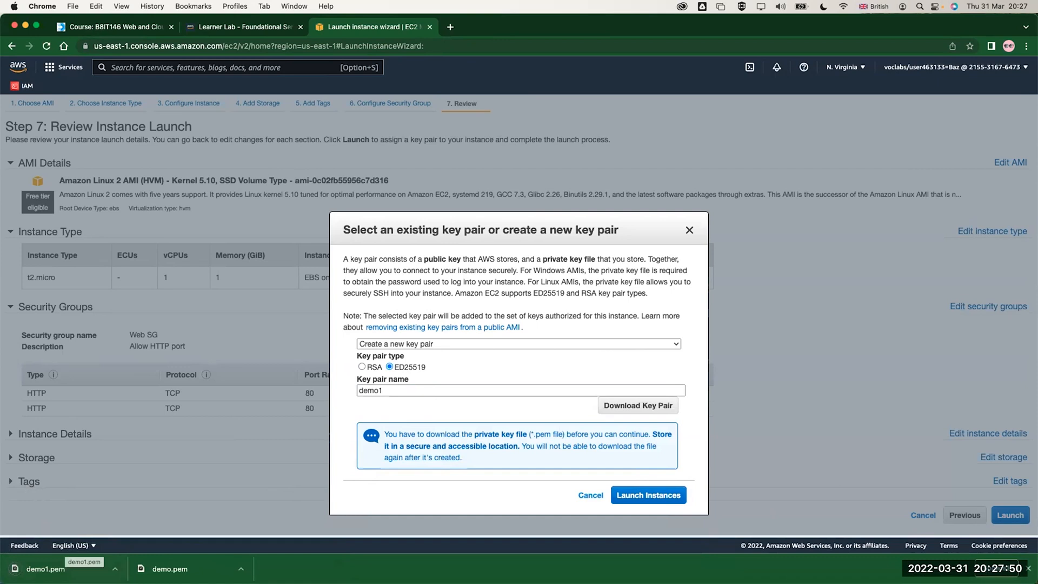
Set the key pair back to RSA with the name demo and launch the instance
click(361, 367)
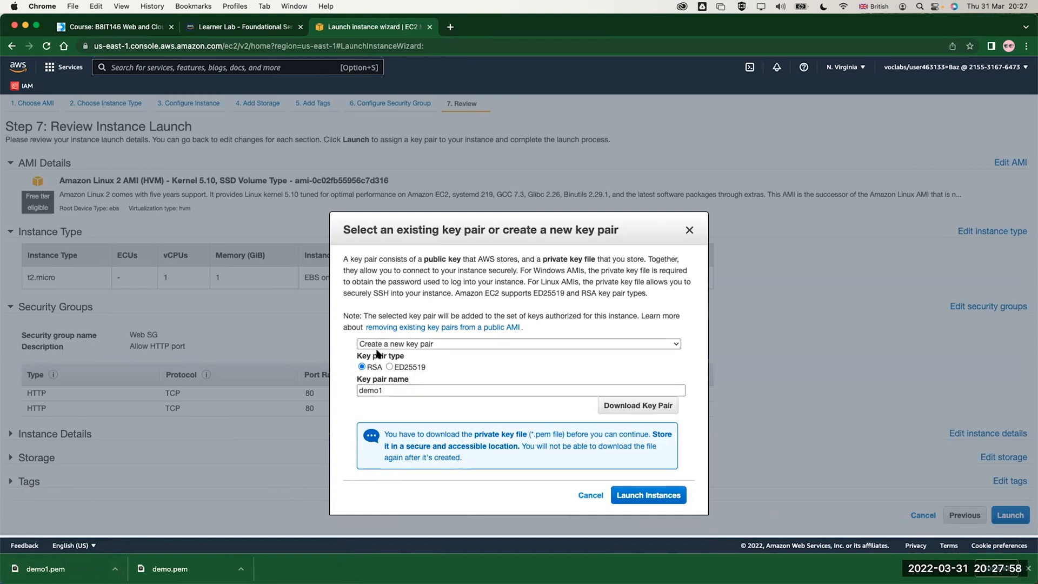
click(385, 390)
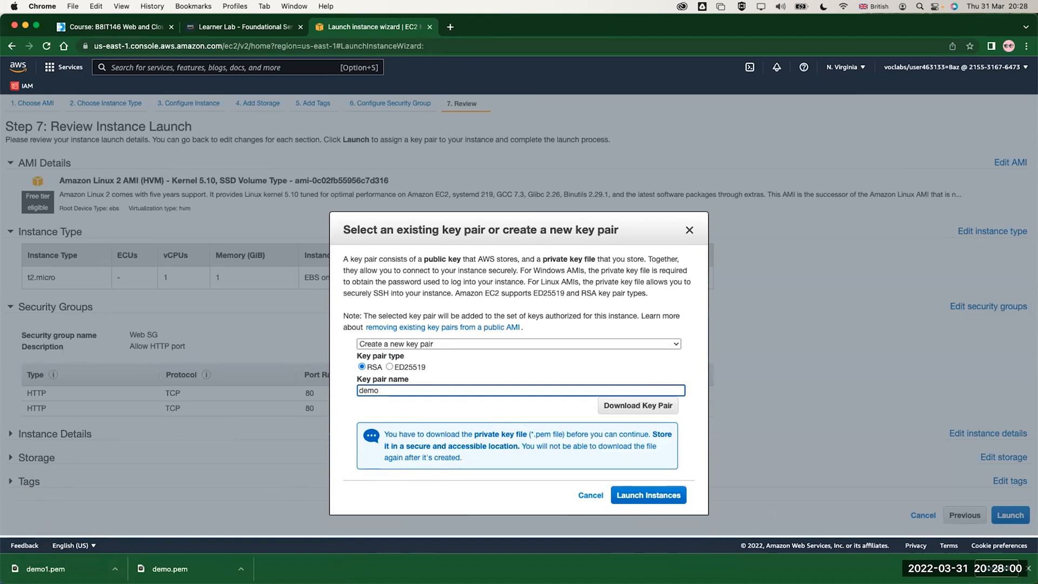
key(BackSpace)
click(630, 494)
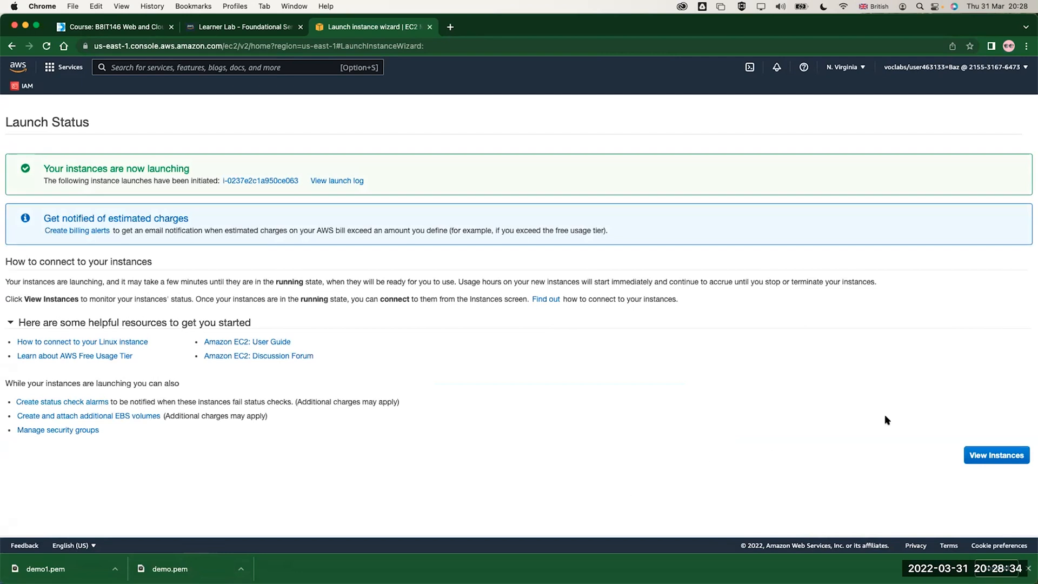
Open the list of instances and select Demo VM to show its details
click(998, 455)
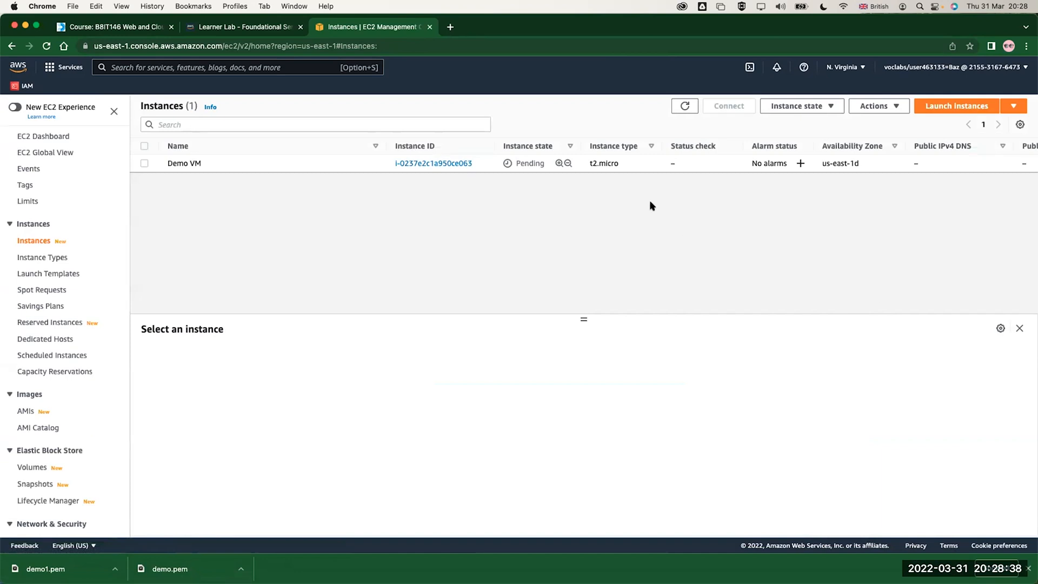
click(144, 163)
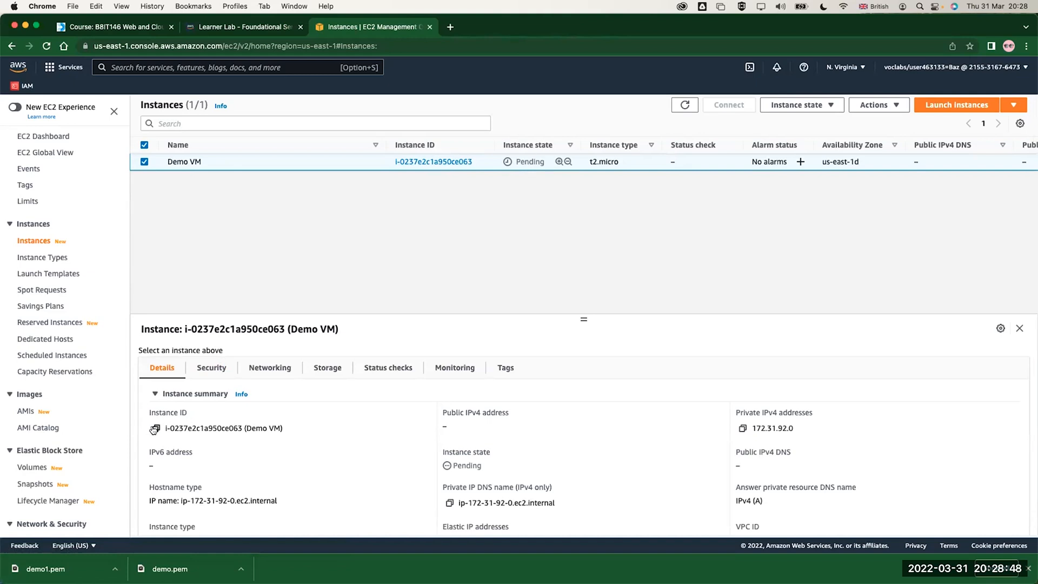
Review Demo VM's instance summary, then refresh the instance list and reselect Demo VM to check its status
scroll(153, 457, down, 2)
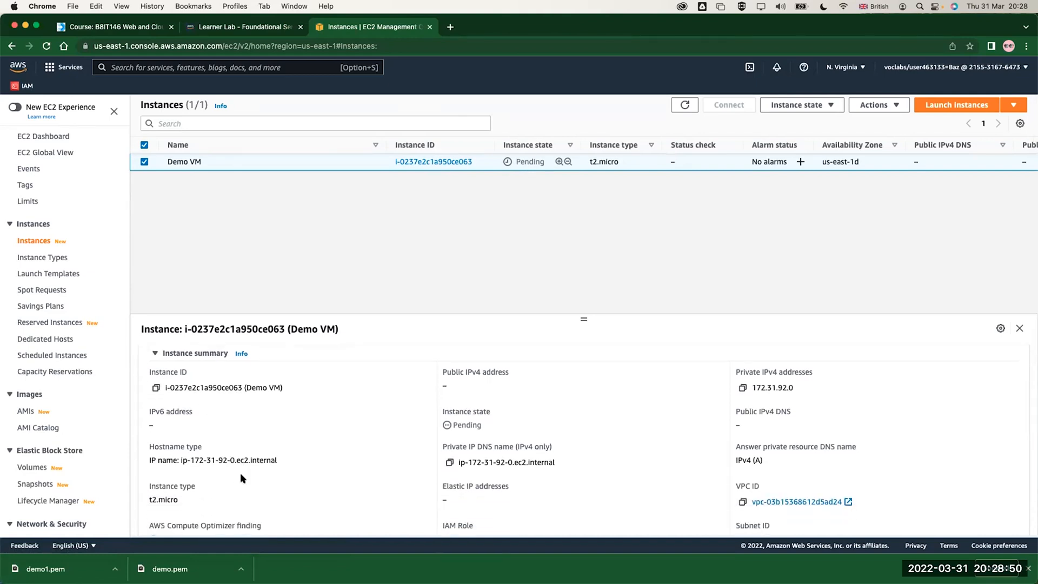
scroll(240, 472, down, 3)
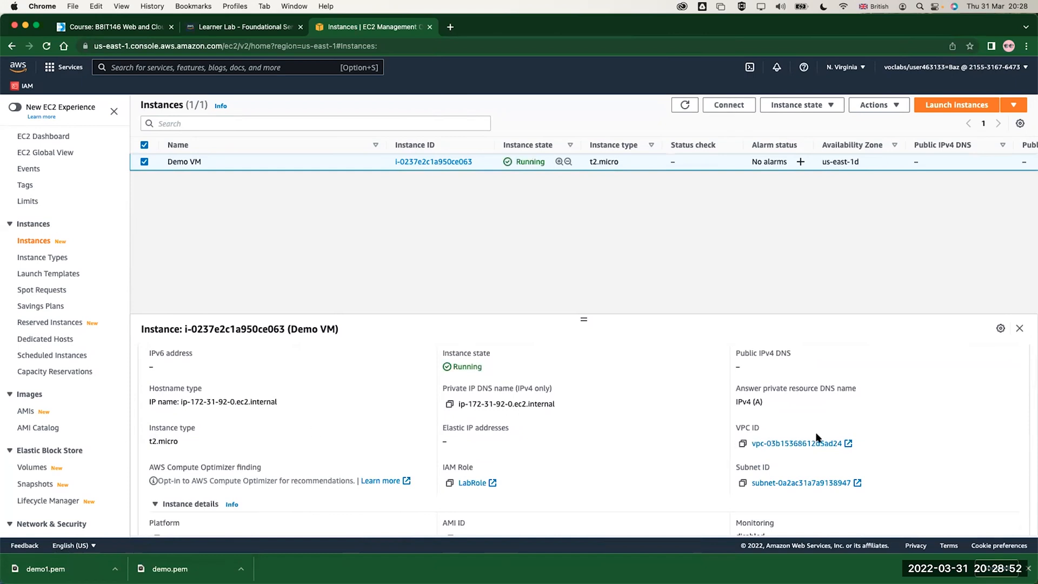
scroll(795, 448, up, 1)
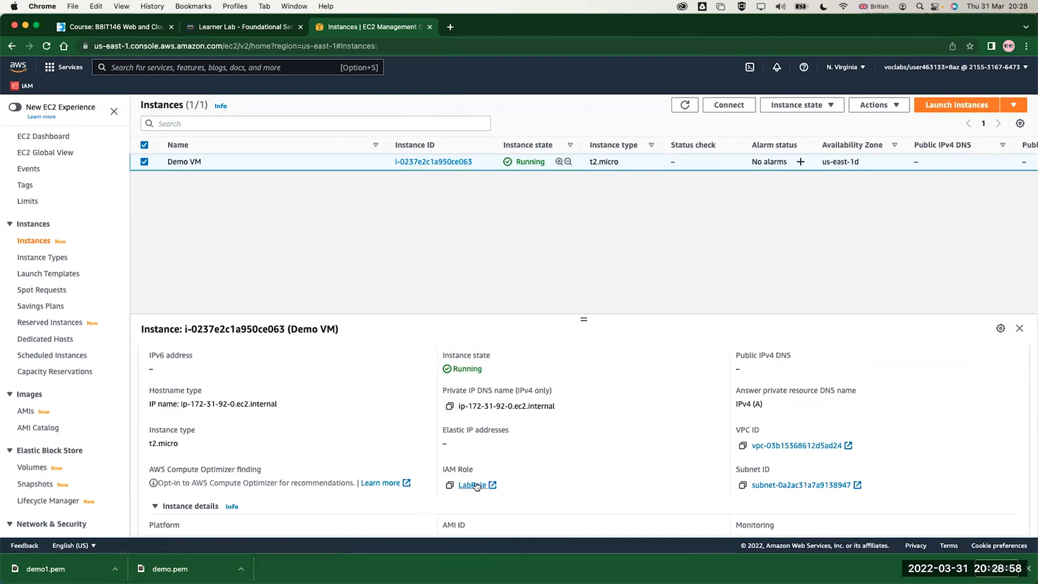
scroll(401, 427, up, 3)
scroll(402, 427, up, 1)
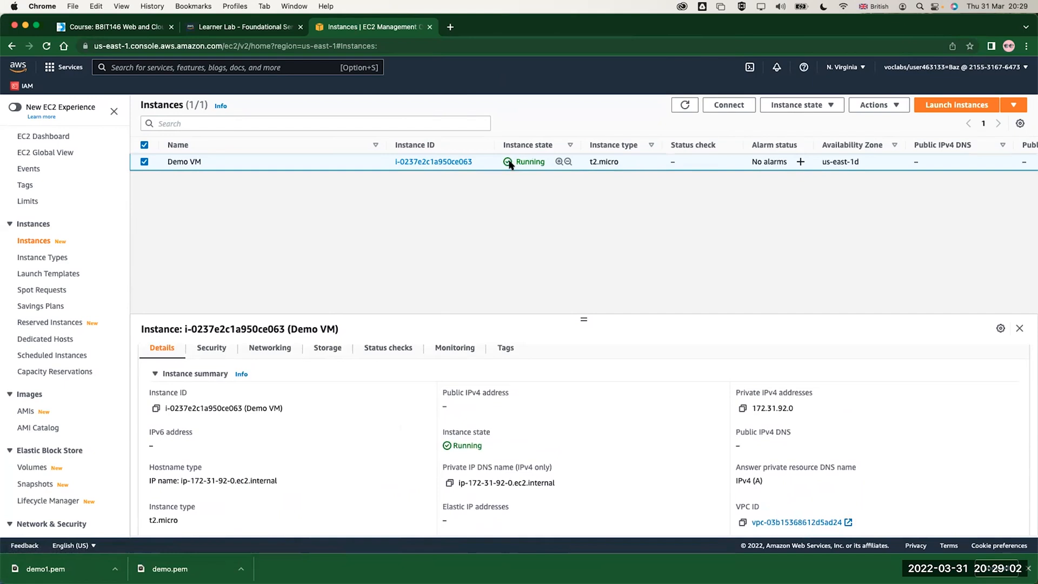
click(686, 108)
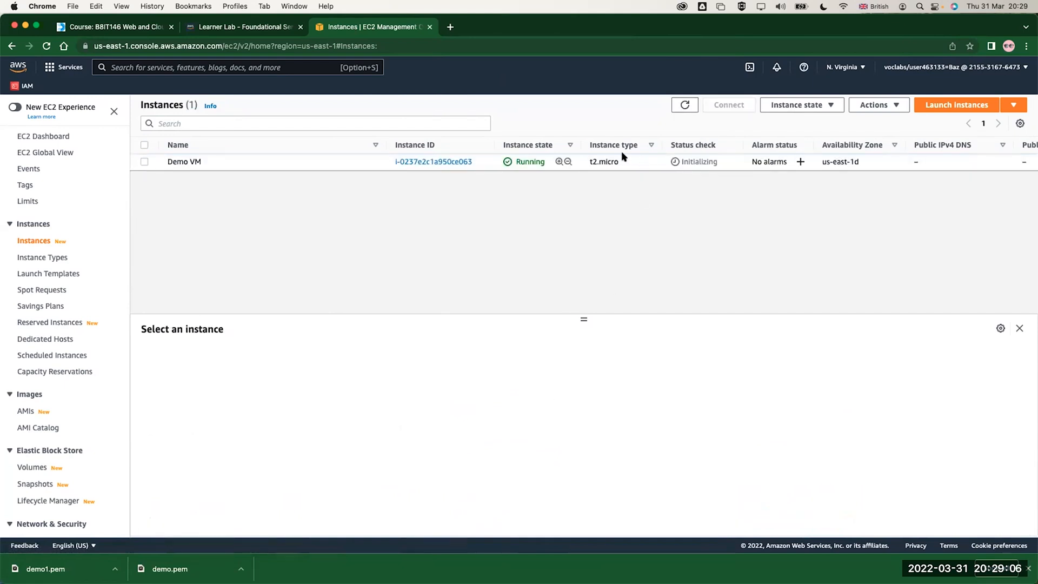
click(685, 164)
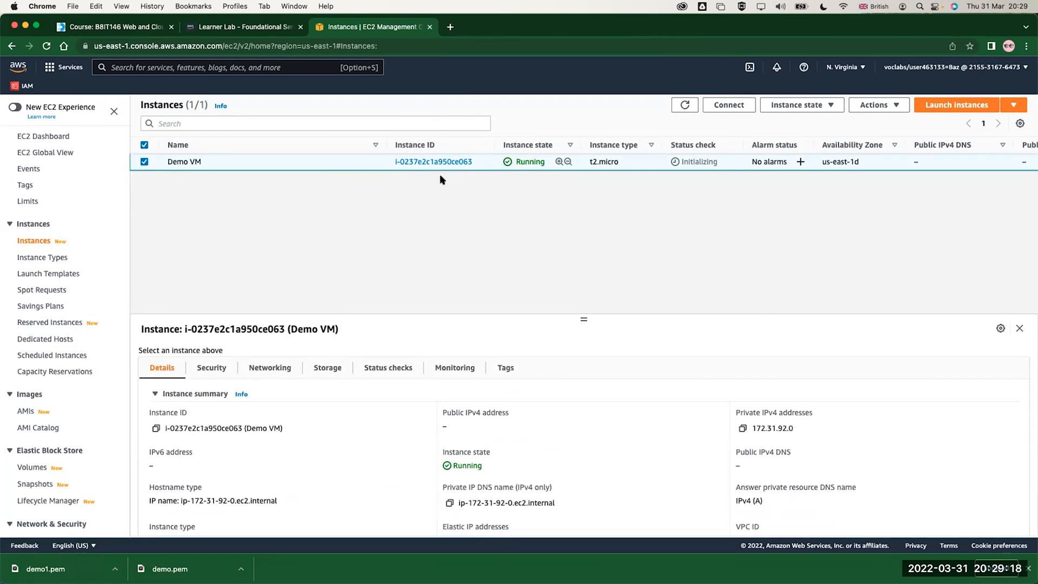
Allocate a new Elastic IP address from Amazon's pool of IPv4 addresses in the us-east-1 network border group
scroll(48, 370, down, 1)
scroll(44, 378, down, 3)
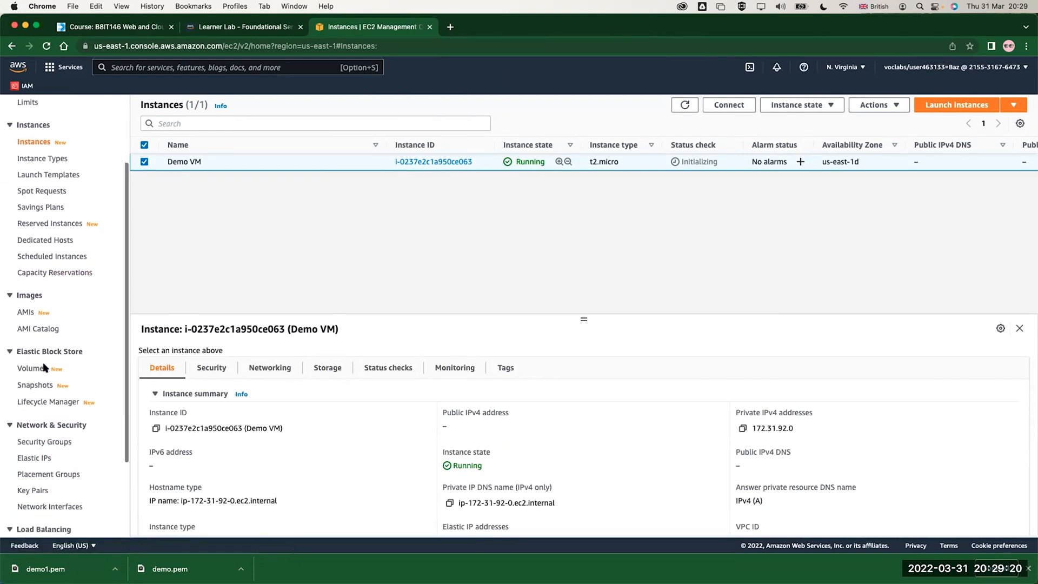
click(35, 450)
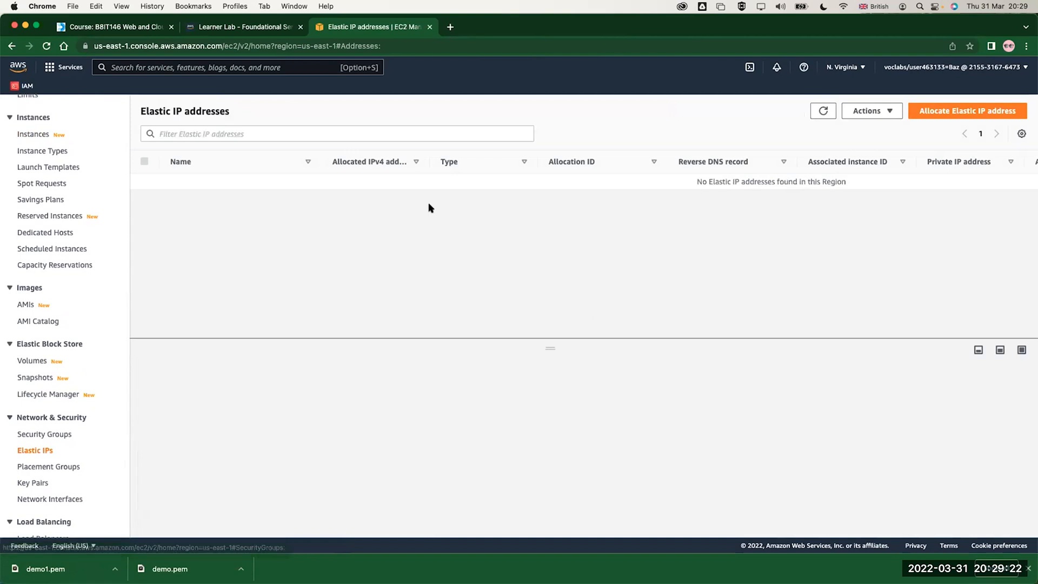
click(933, 111)
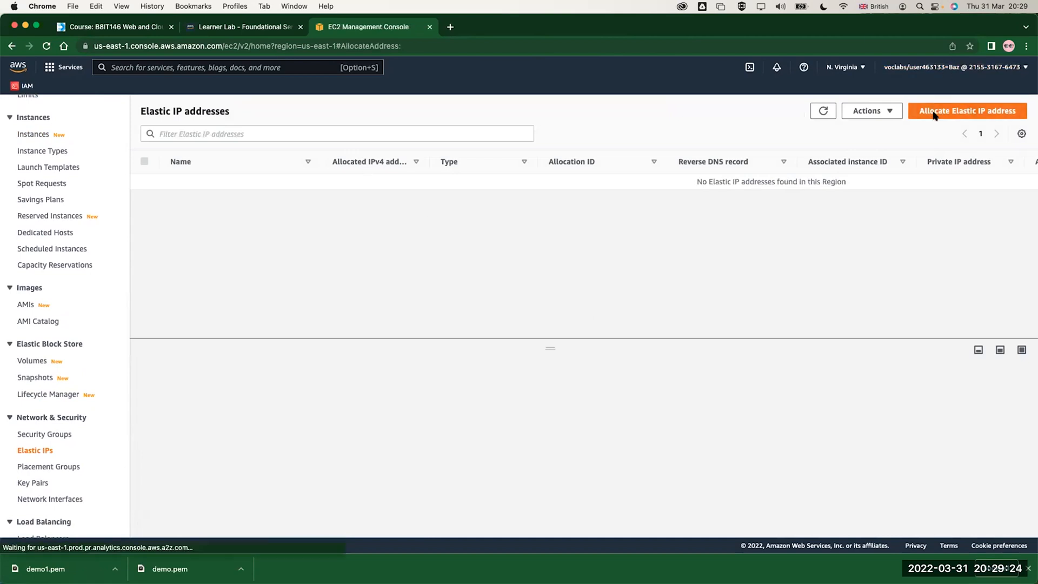
scroll(249, 324, down, 1)
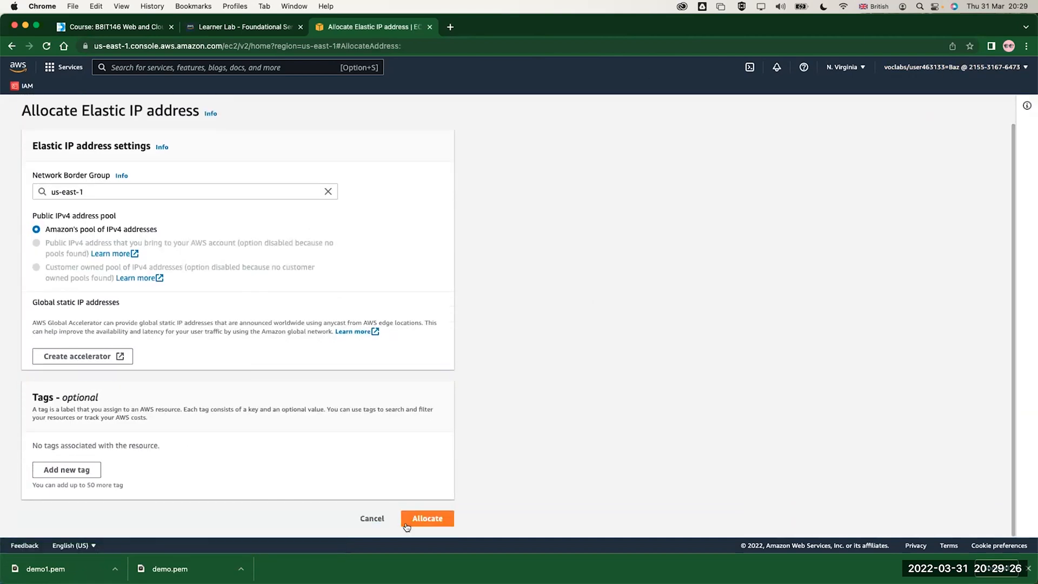
click(421, 518)
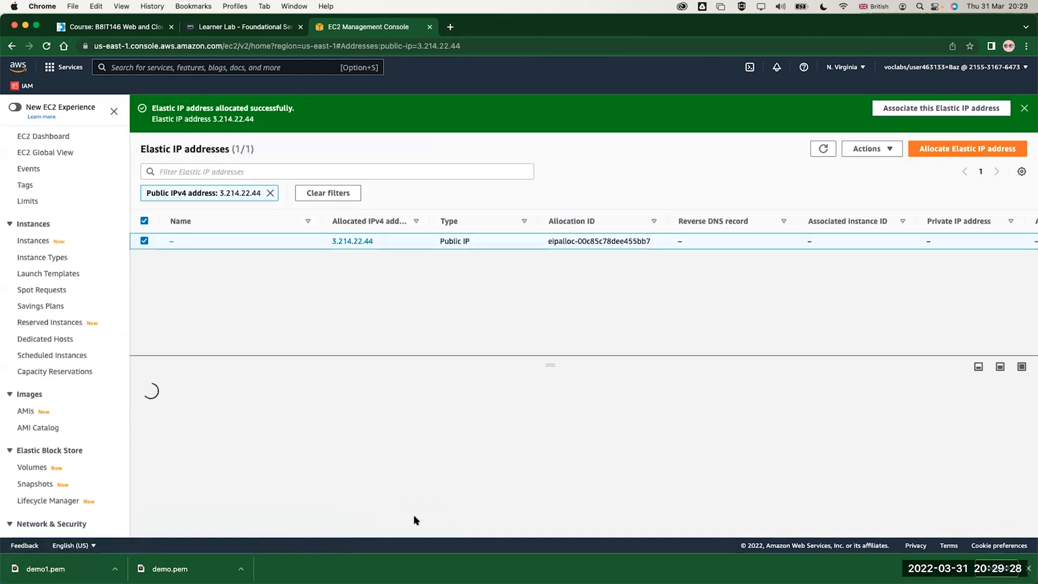
Associate the new Elastic IP address with the Demo VM instance and private IP 172.31.92.0, allowing reassociation
click(881, 150)
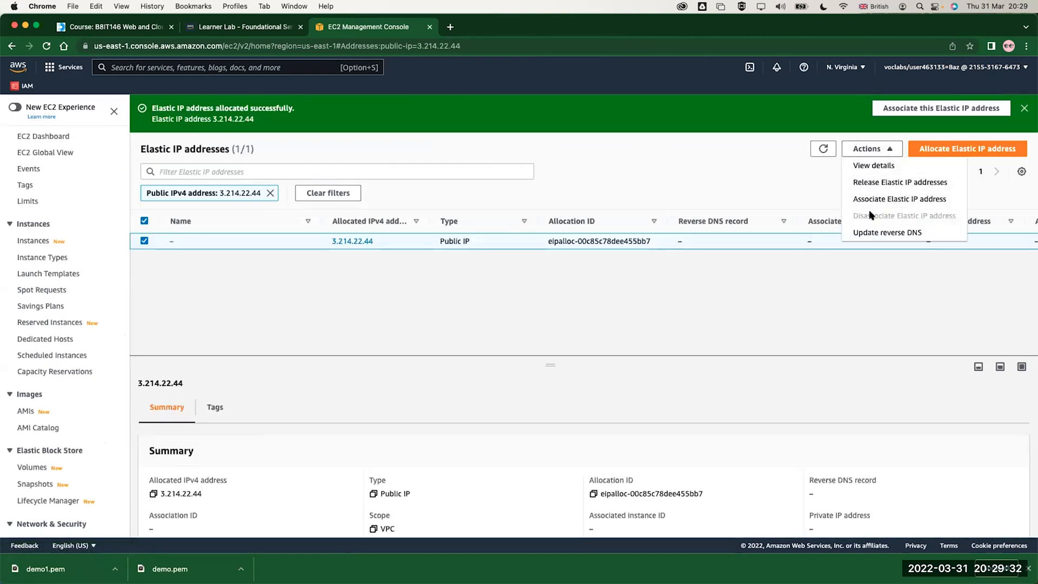
click(883, 198)
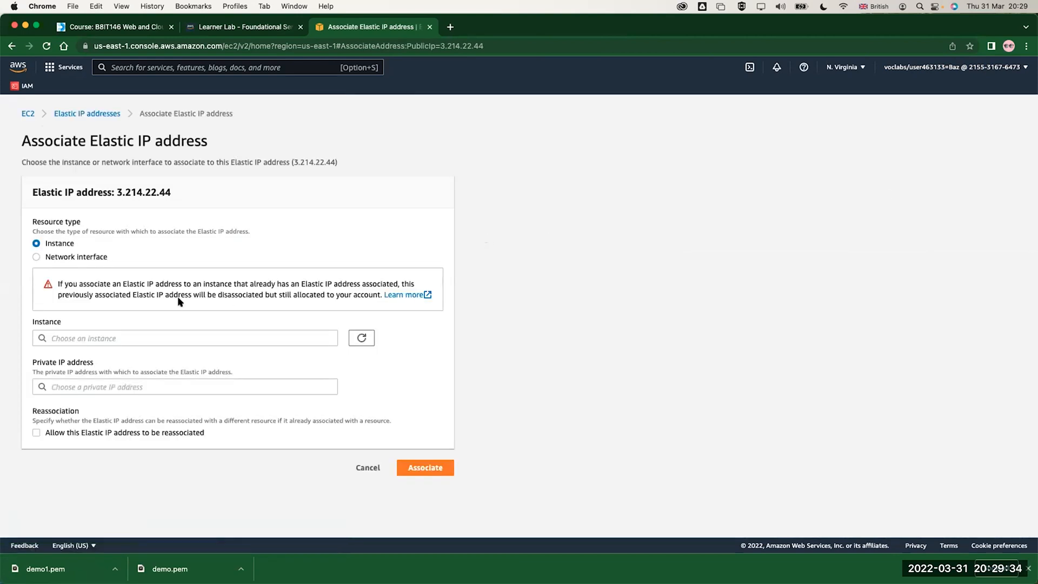
click(136, 336)
click(133, 355)
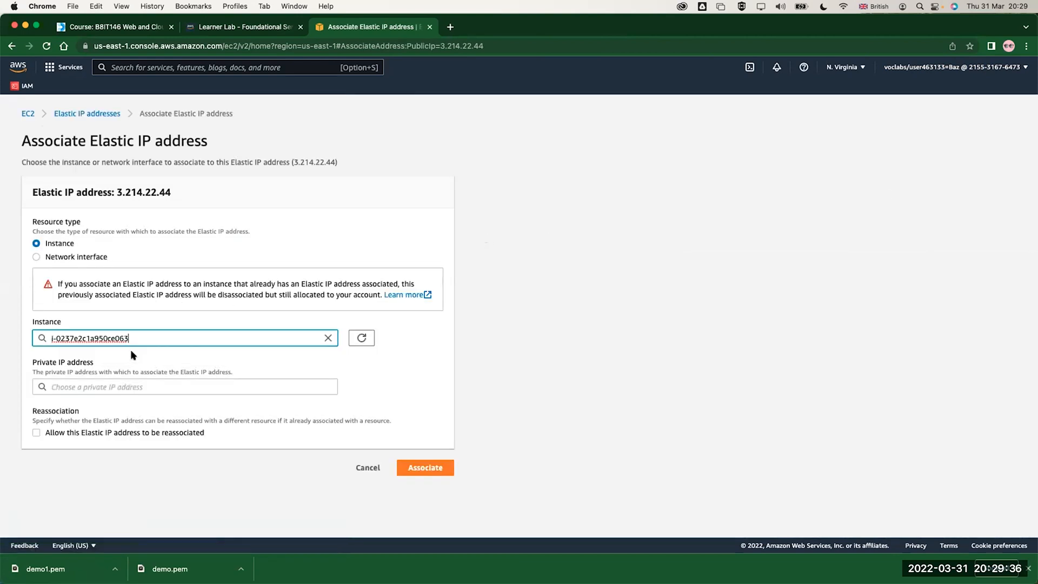
click(142, 386)
click(128, 404)
click(42, 432)
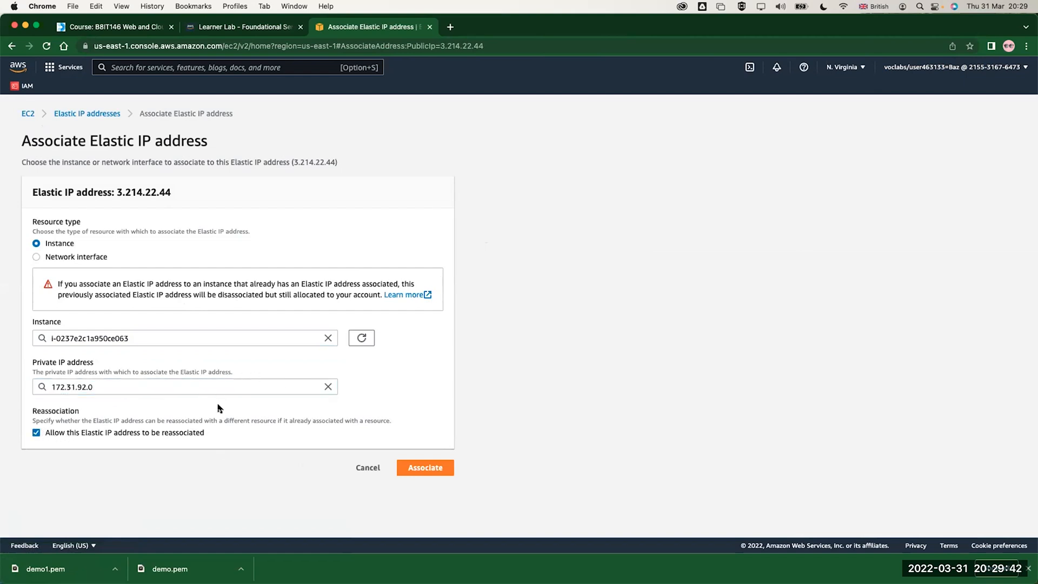
click(401, 464)
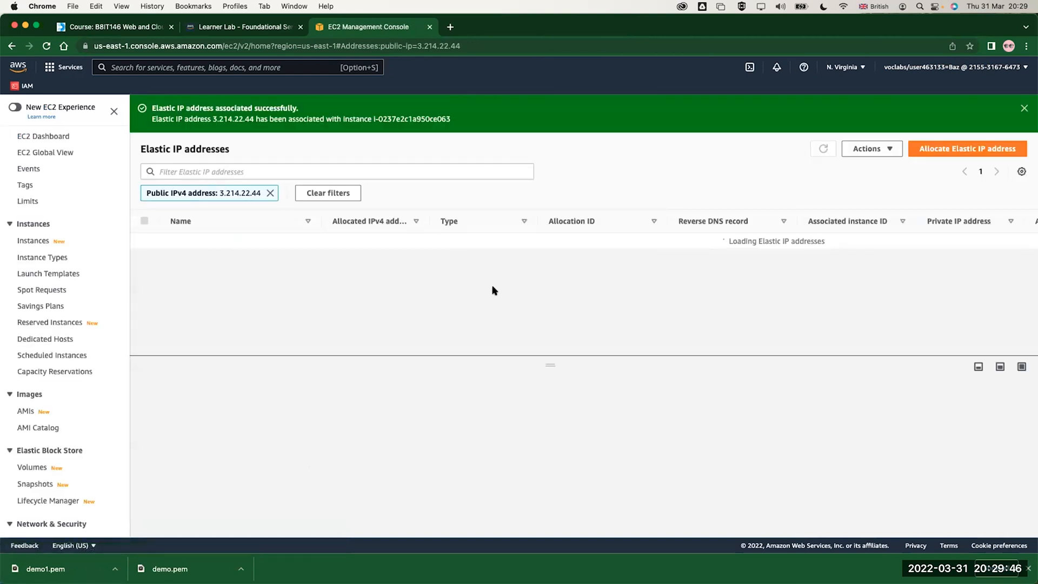
Return to the instance list, refresh it and reselect Demo VM to show its updated details
click(32, 240)
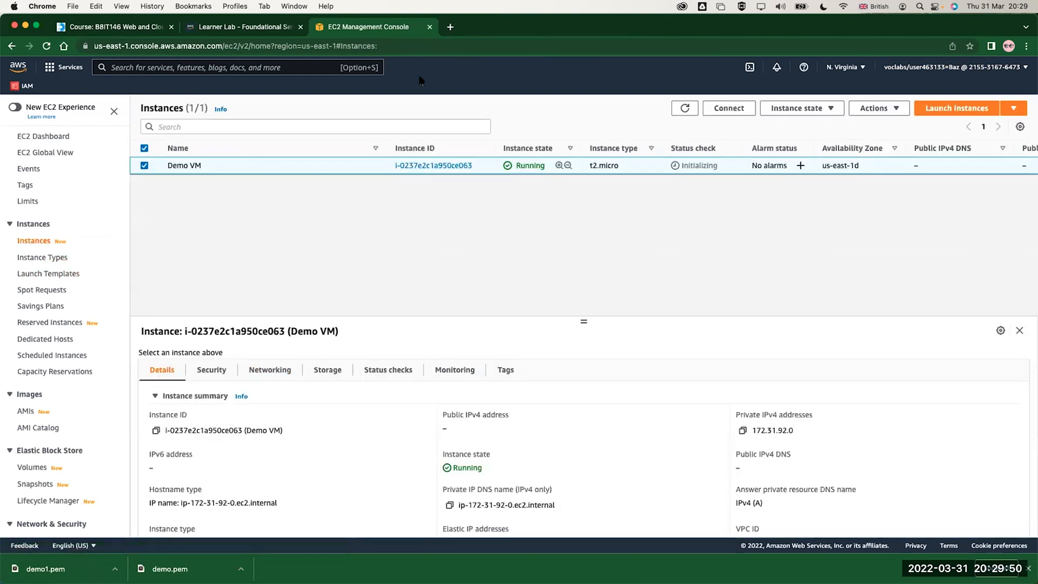
click(684, 108)
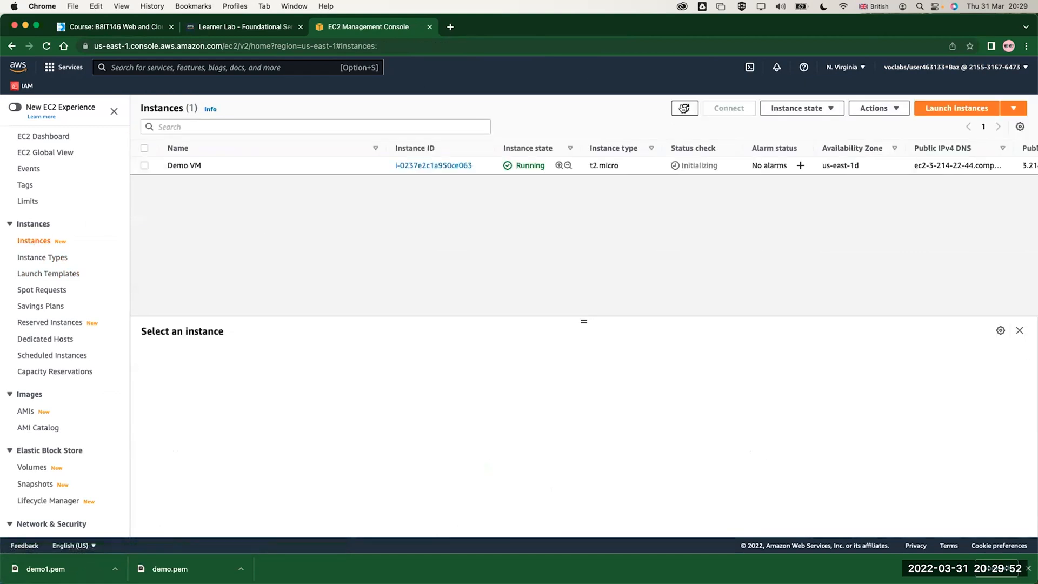
click(321, 171)
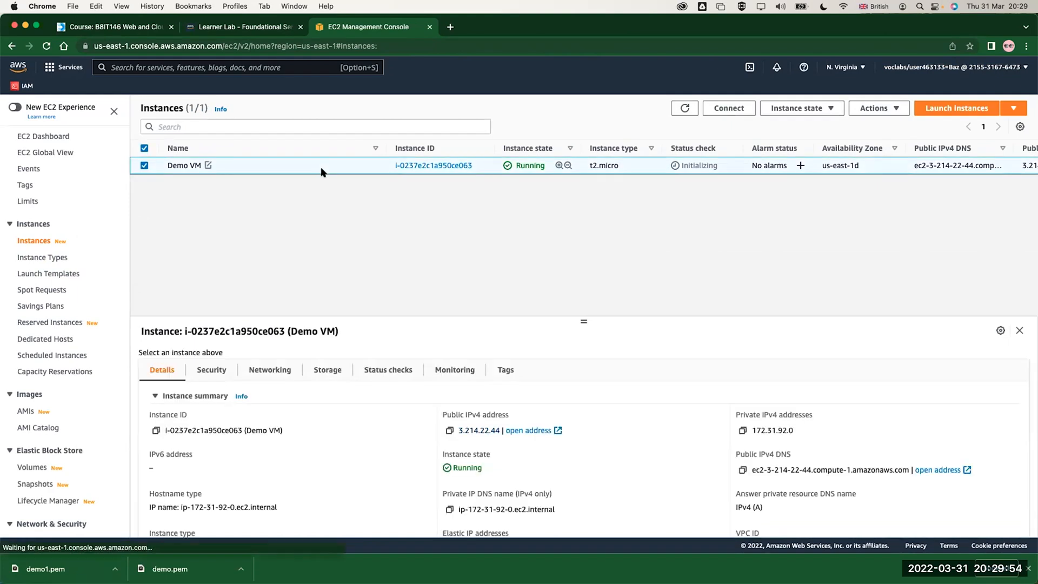
Copy Demo VM's public IPv4 address and open it in a new browser tab to test the web server
click(447, 431)
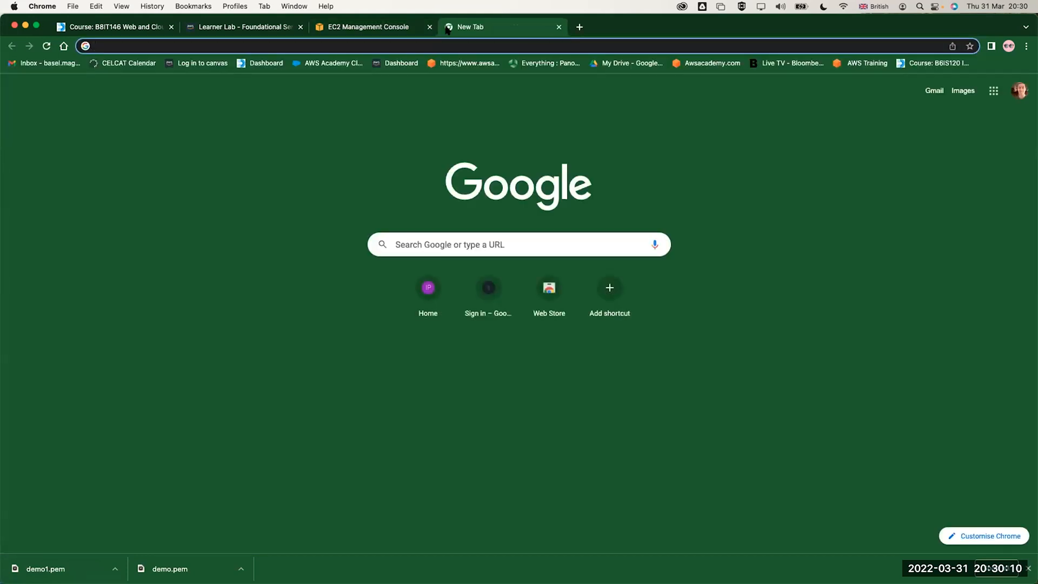
key(super+v)
key(Return)
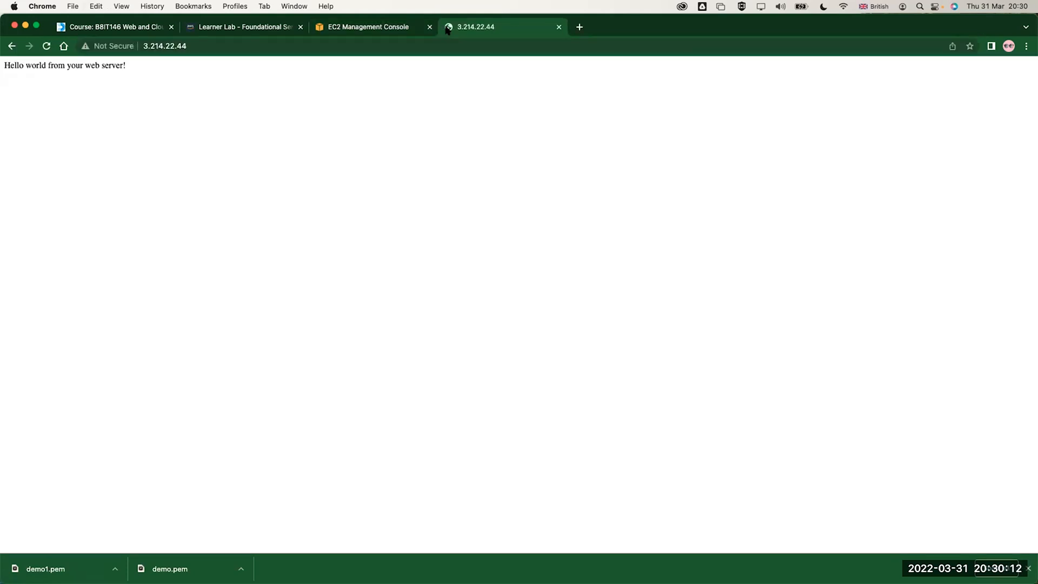